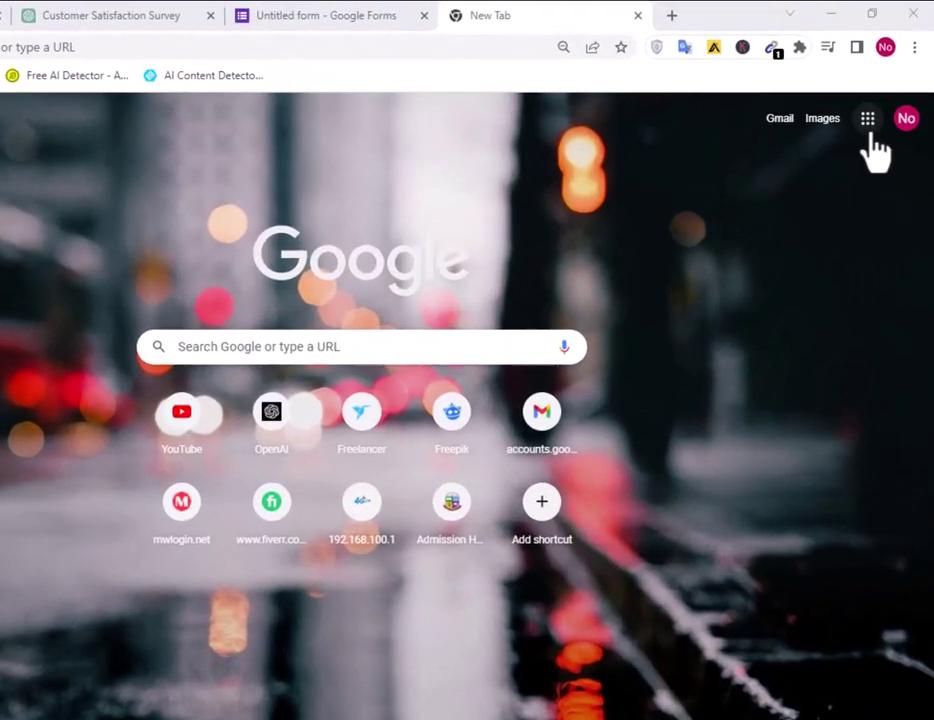
Open Google Forms from the list of Google apps.
click(867, 117)
scroll(819, 427, down, 6)
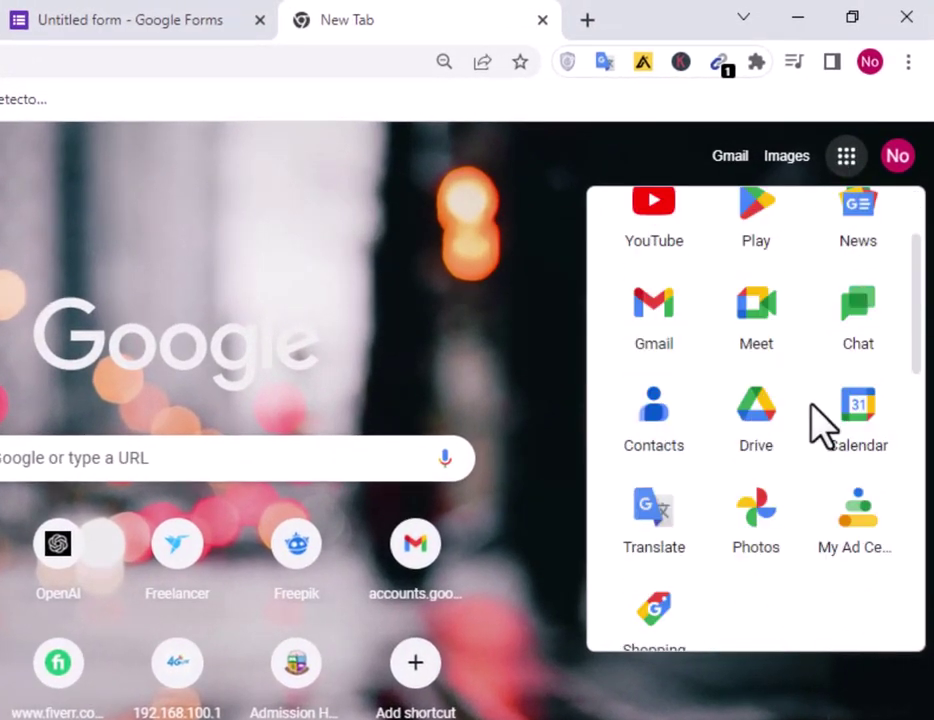
scroll(819, 427, down, 3)
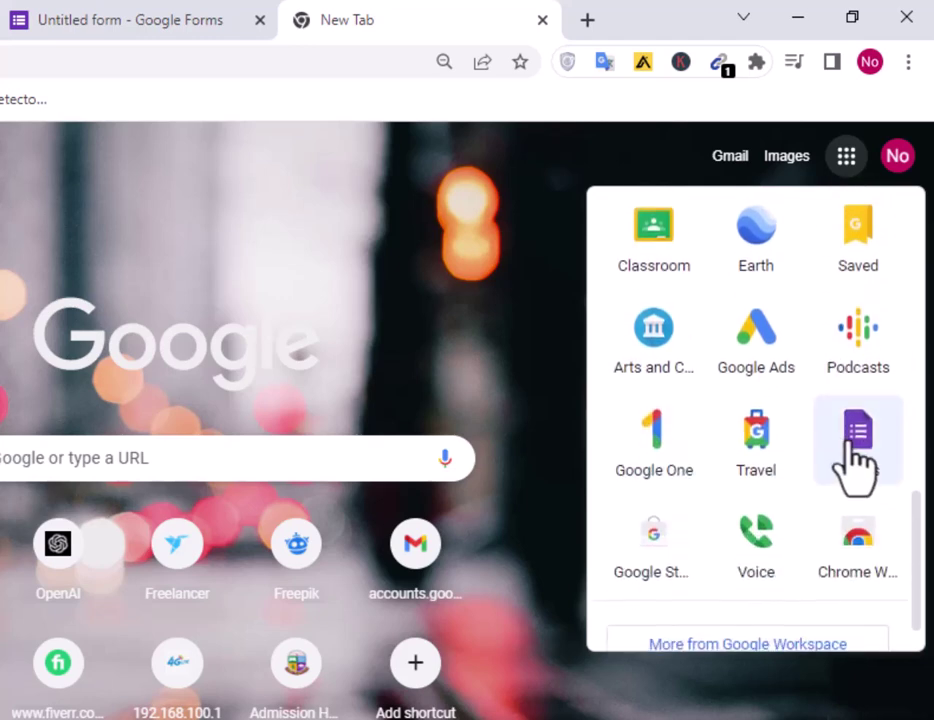
click(865, 445)
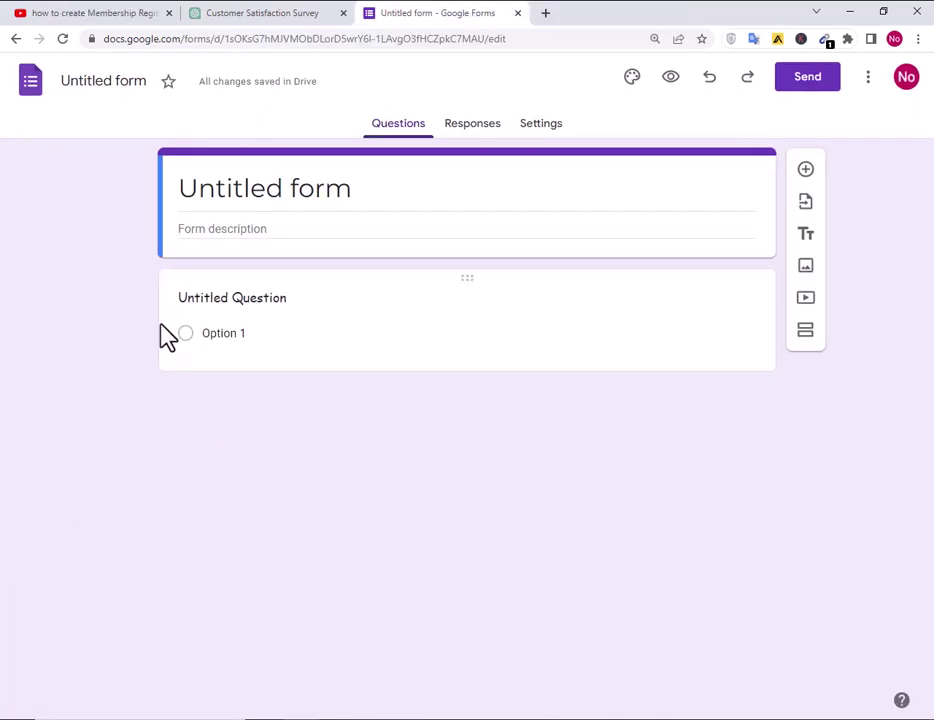
Title the blank form "Membership Registration Form", following the heading in the Notepad notes, and make the title bold.
key(alt+Tab)
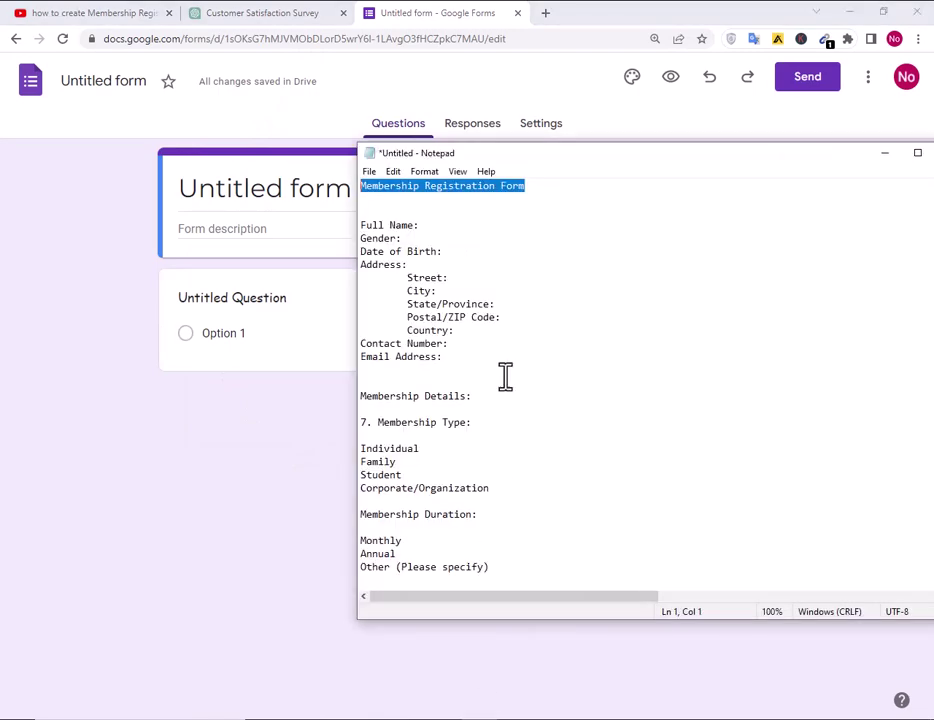
click(87, 299)
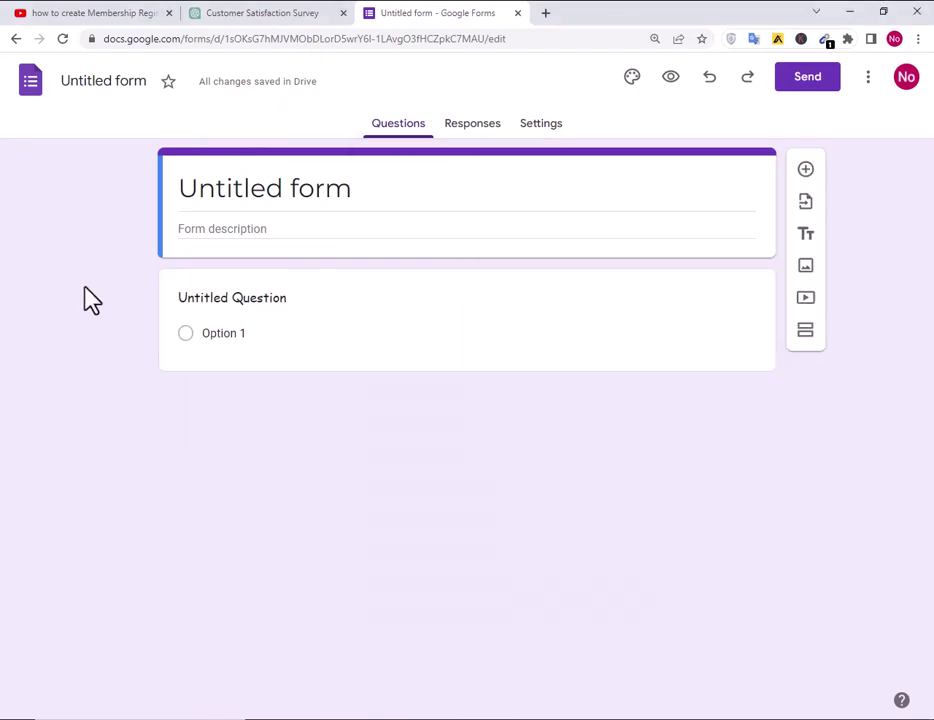
click(405, 187)
text(Membership Registration Form)
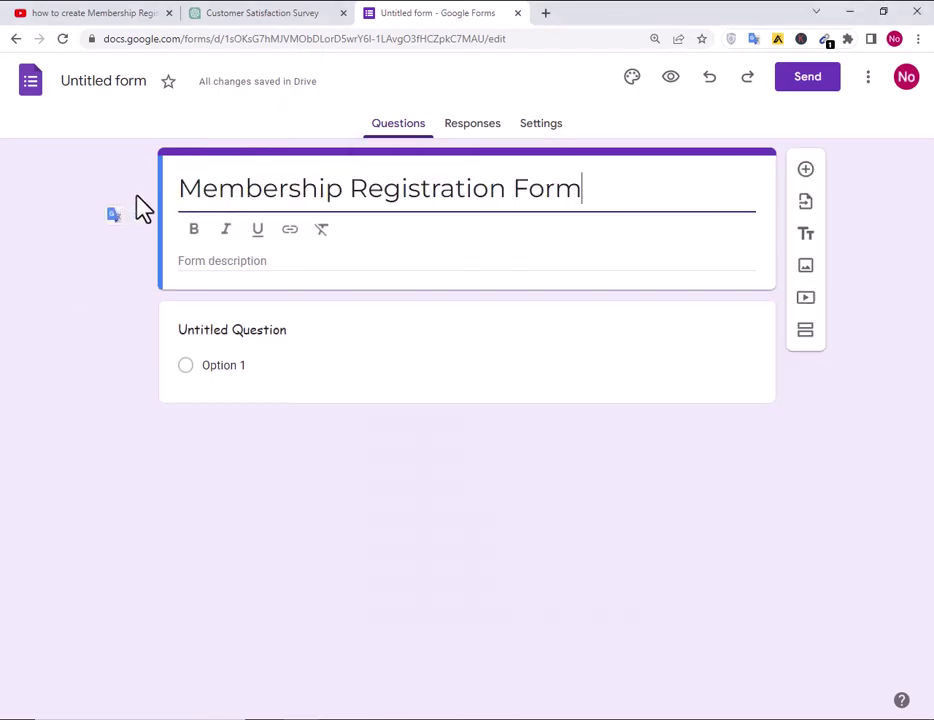
click(194, 230)
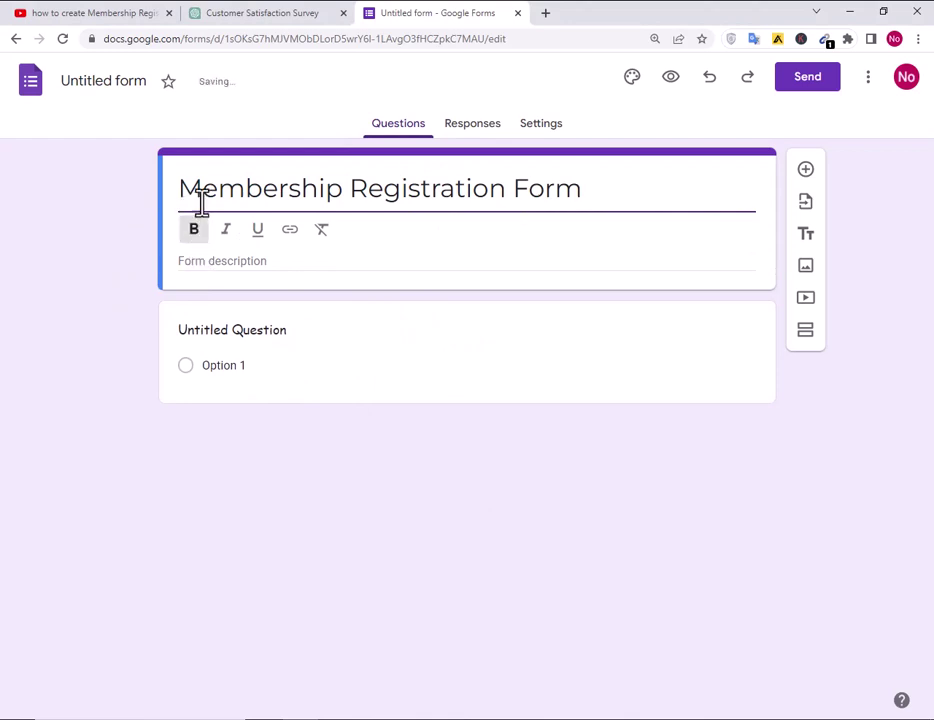
drag(178, 189, 613, 190)
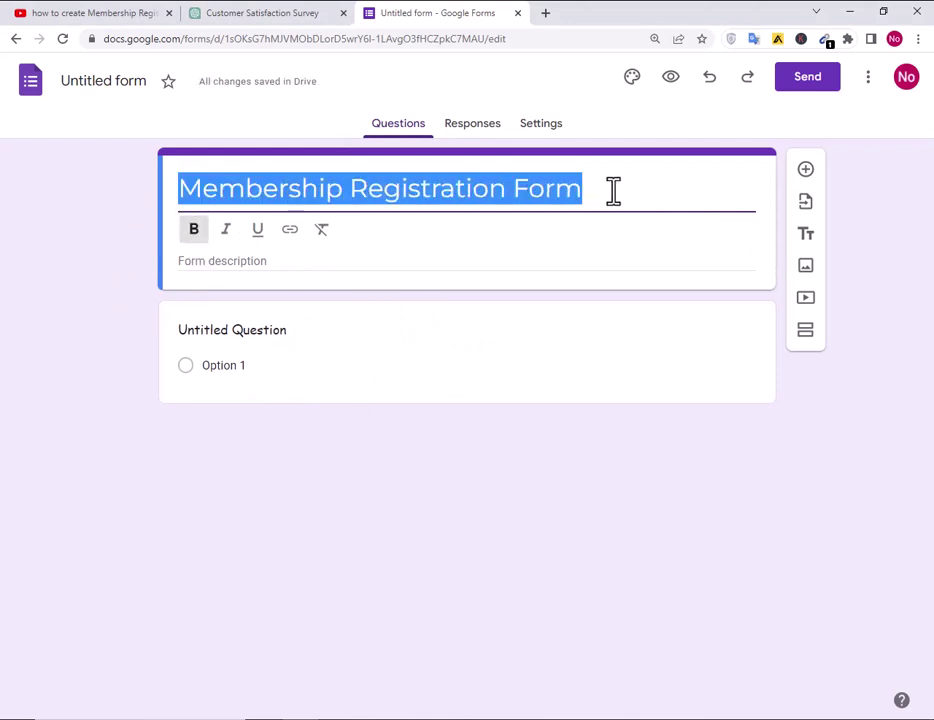
click(194, 230)
click(80, 280)
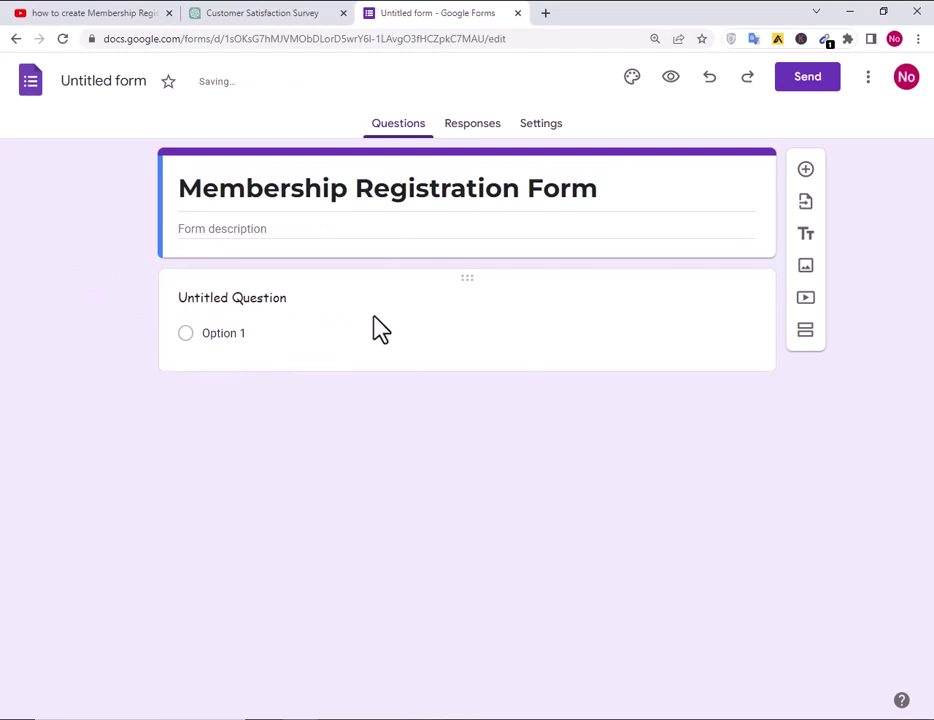
Name the first question "Full Name", copied from the Notepad notes, and set its answer type to Short answer.
key(alt+Tab)
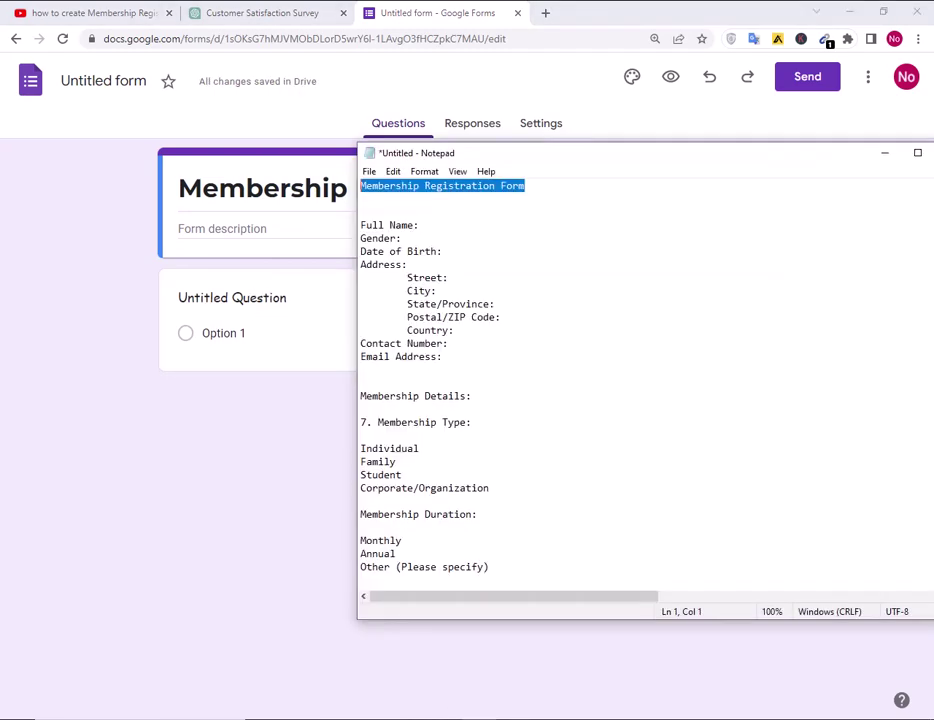
drag(411, 226, 315, 226)
key(ctrl+c)
key(alt+Tab)
click(229, 292)
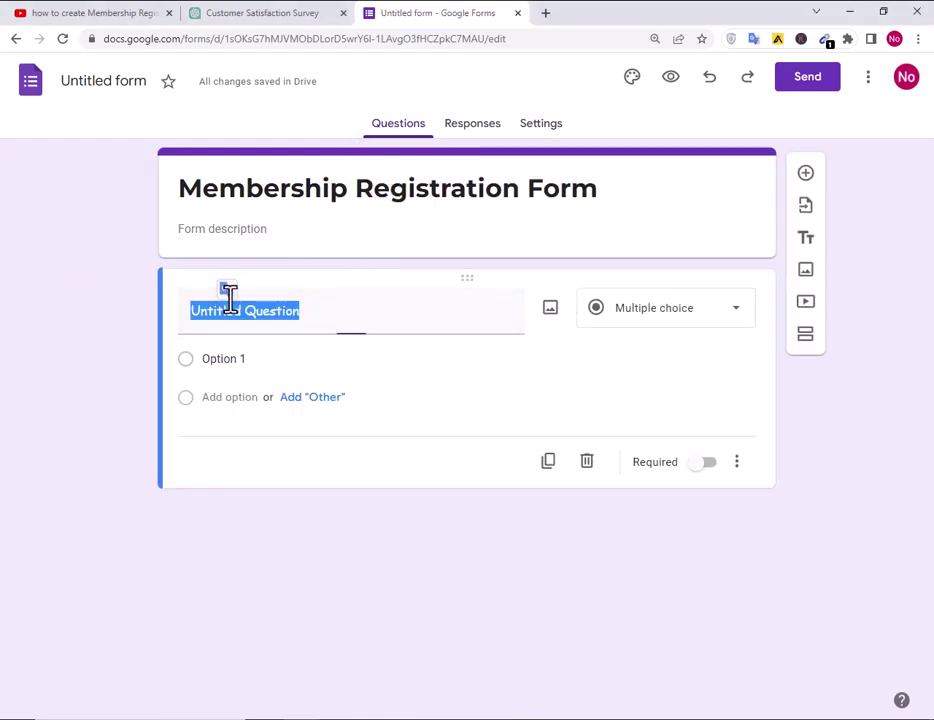
key(ctrl+v)
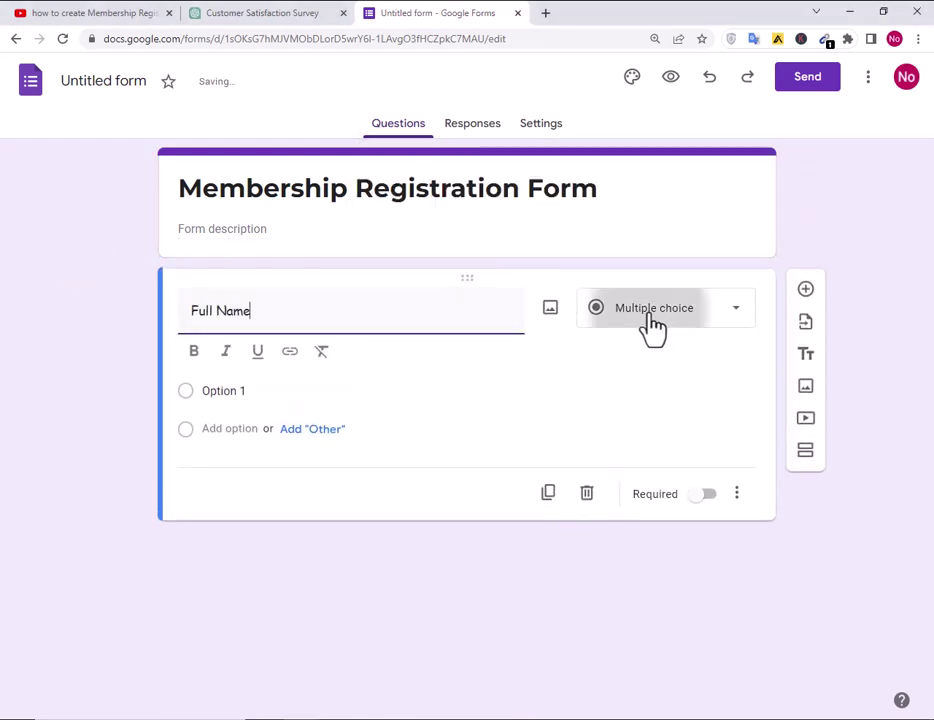
click(650, 323)
click(640, 236)
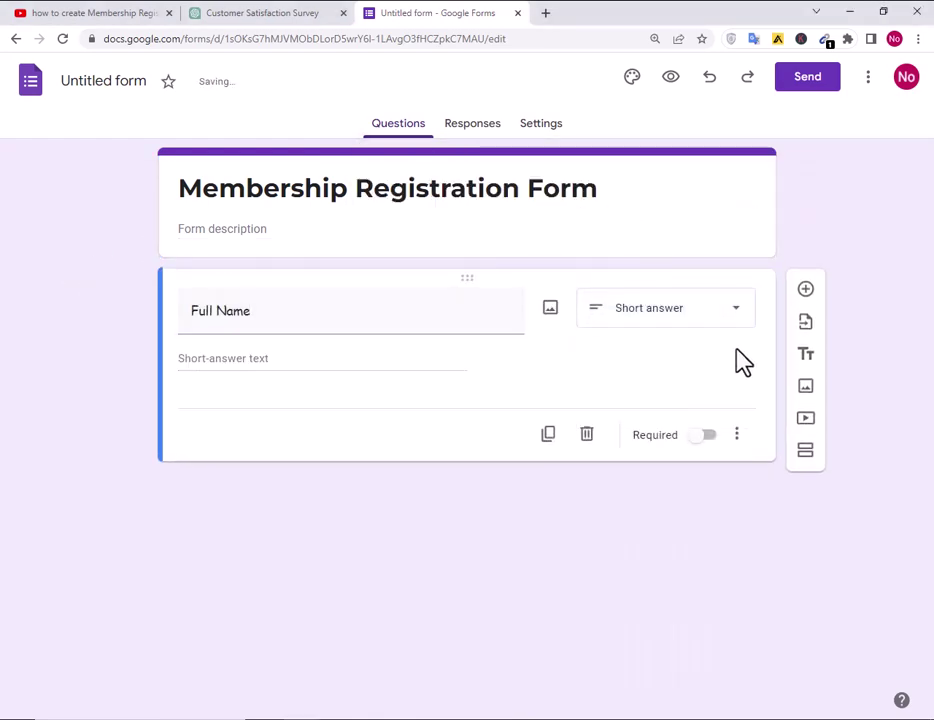
Add a blank second question and make the "Full Name" question title bold.
click(806, 289)
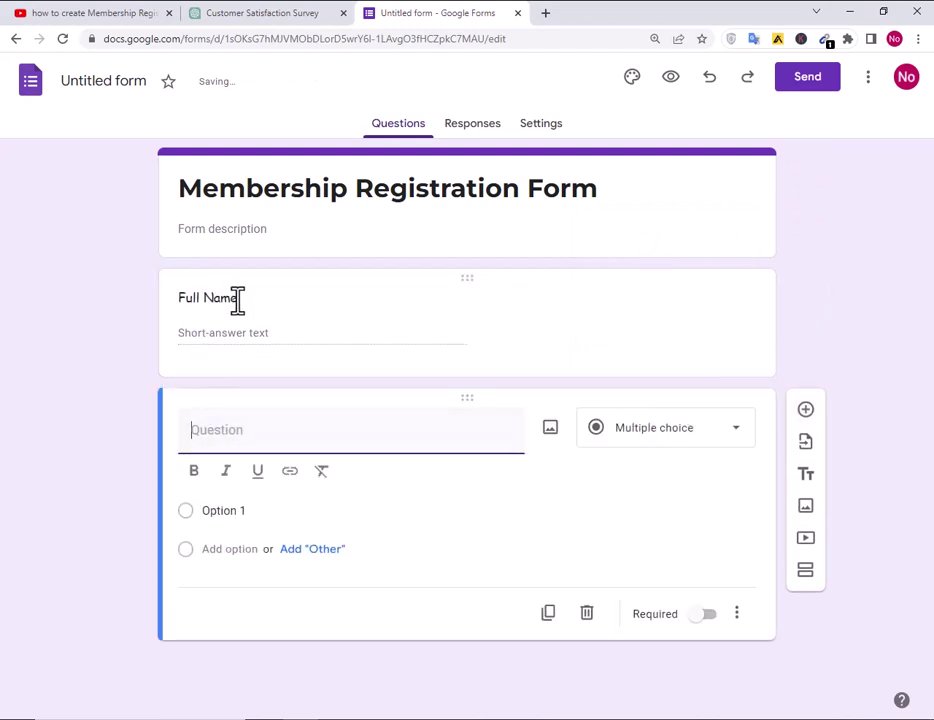
drag(238, 298, 167, 298)
click(193, 355)
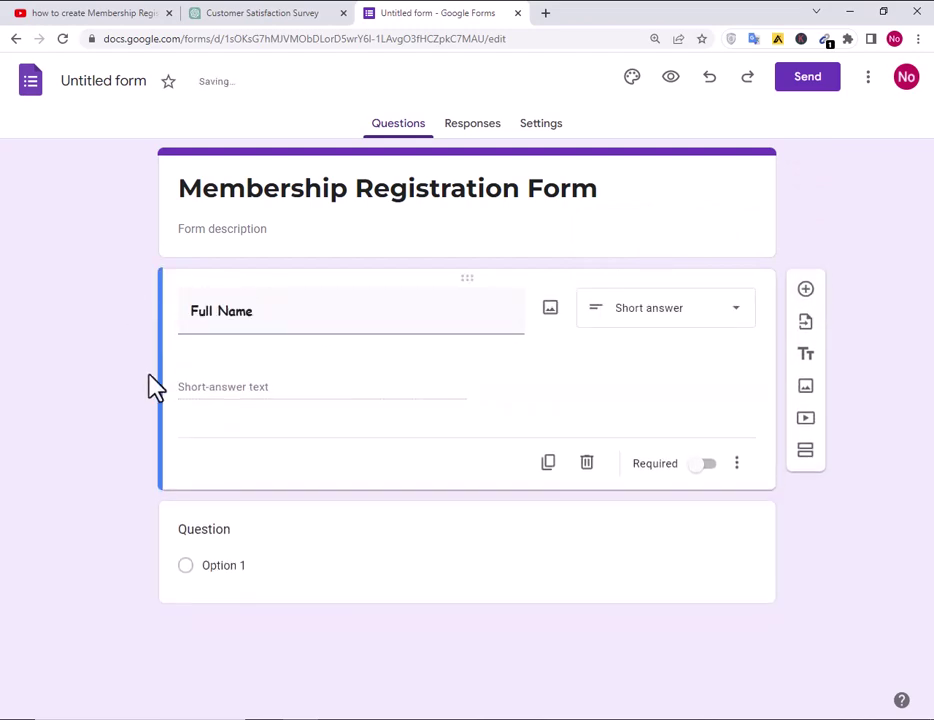
Name the second question "Gender", copied from the Notepad notes, and make its title bold.
click(225, 515)
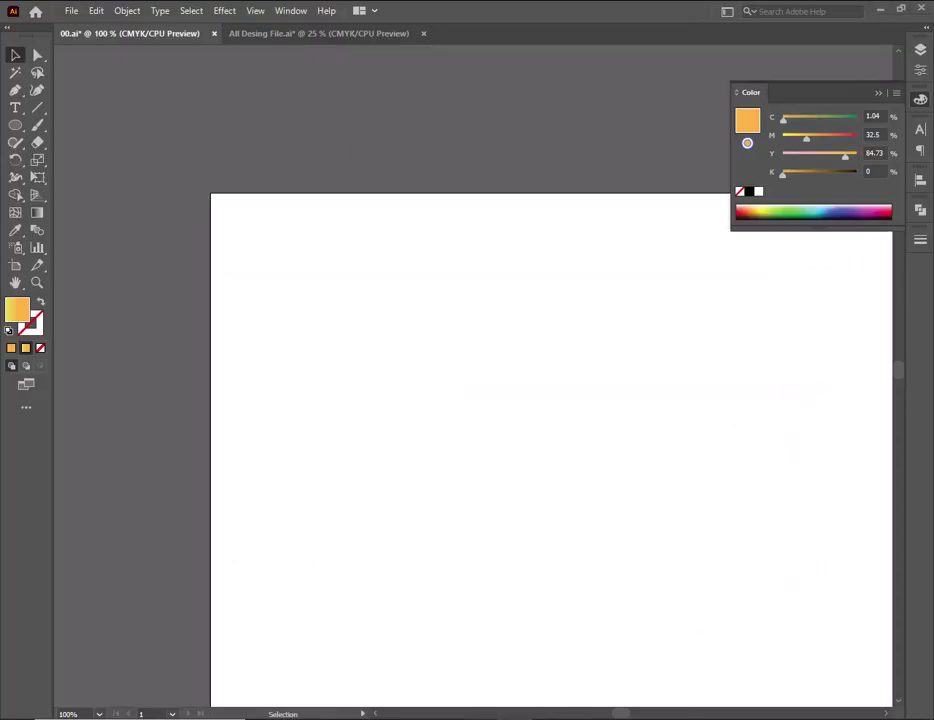
key(alt+Tab)
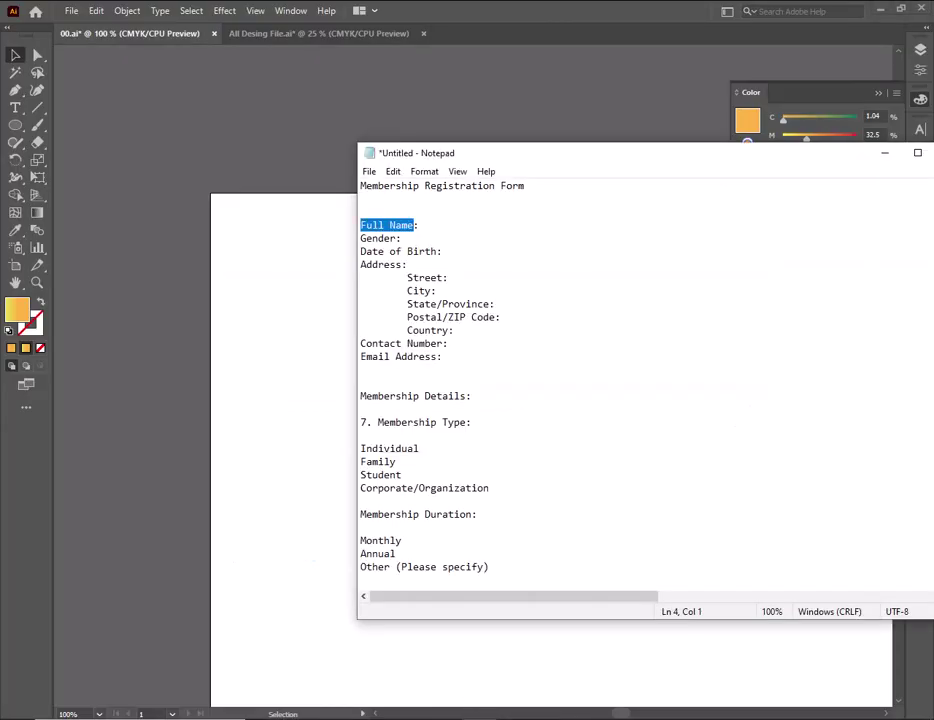
key(alt+Tab)
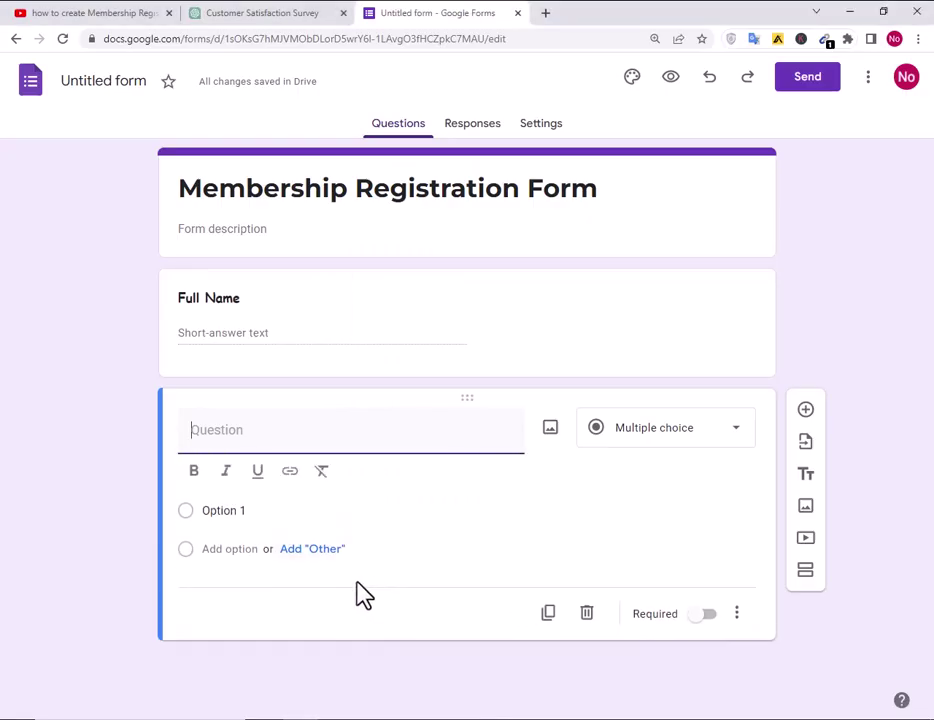
key(alt+Tab)
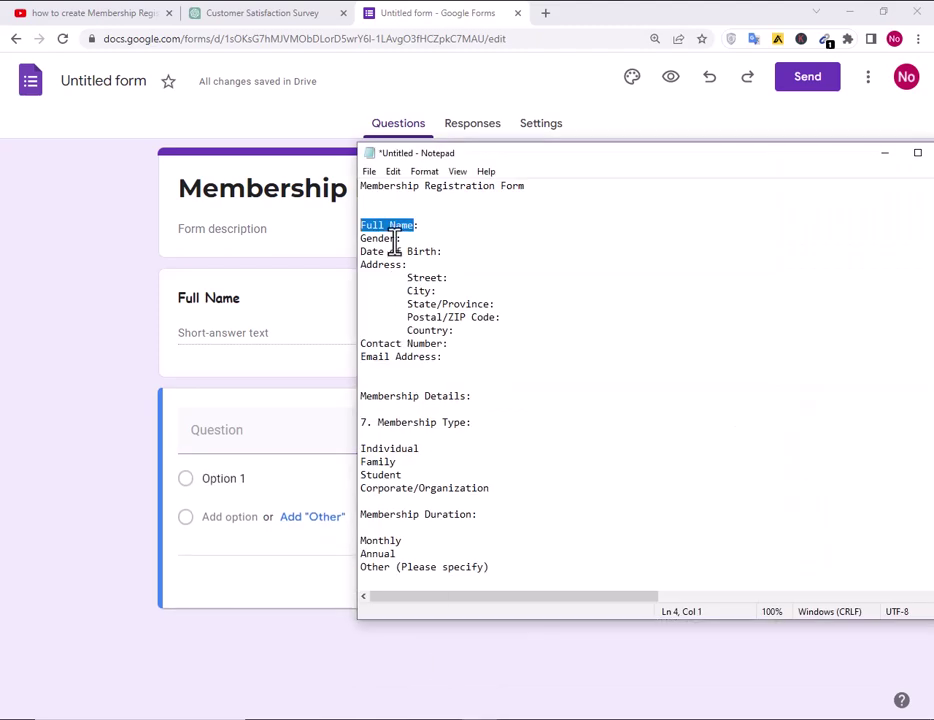
drag(396, 238, 360, 238)
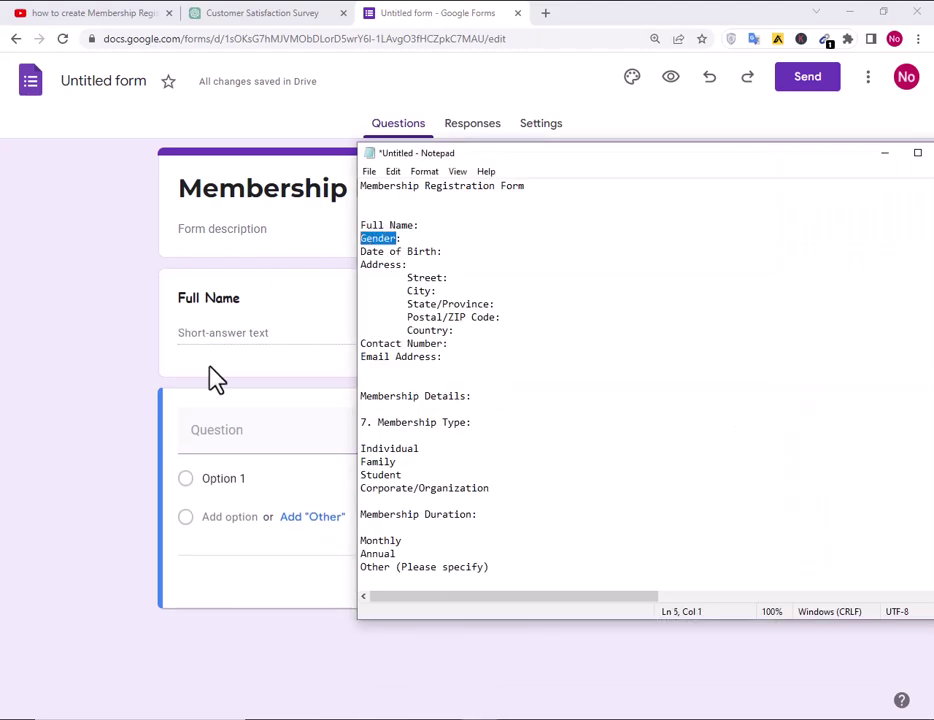
click(237, 437)
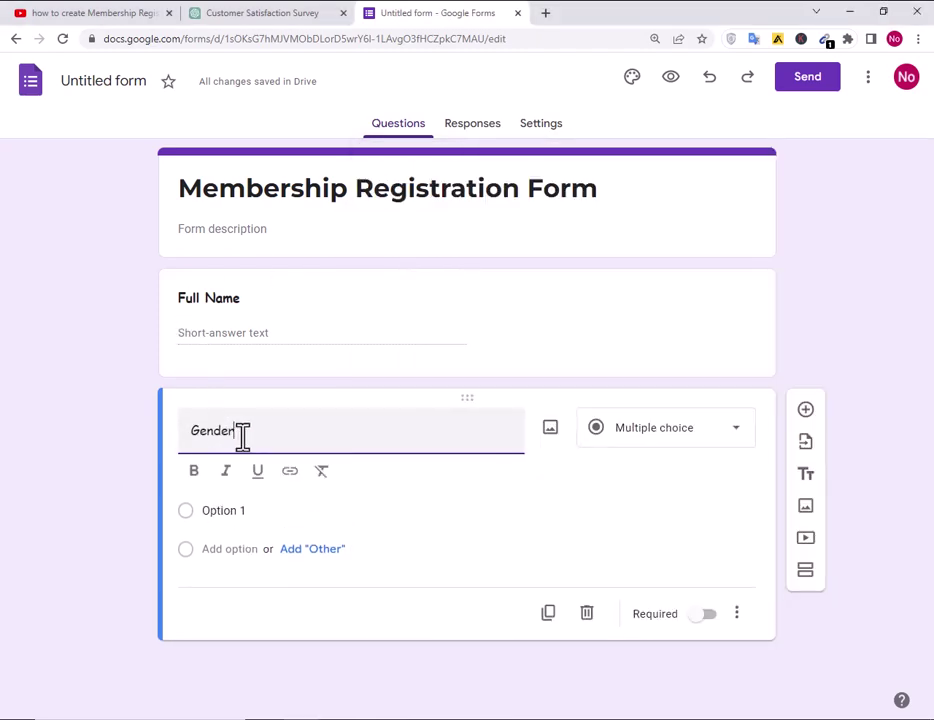
double_click(242, 437)
click(196, 472)
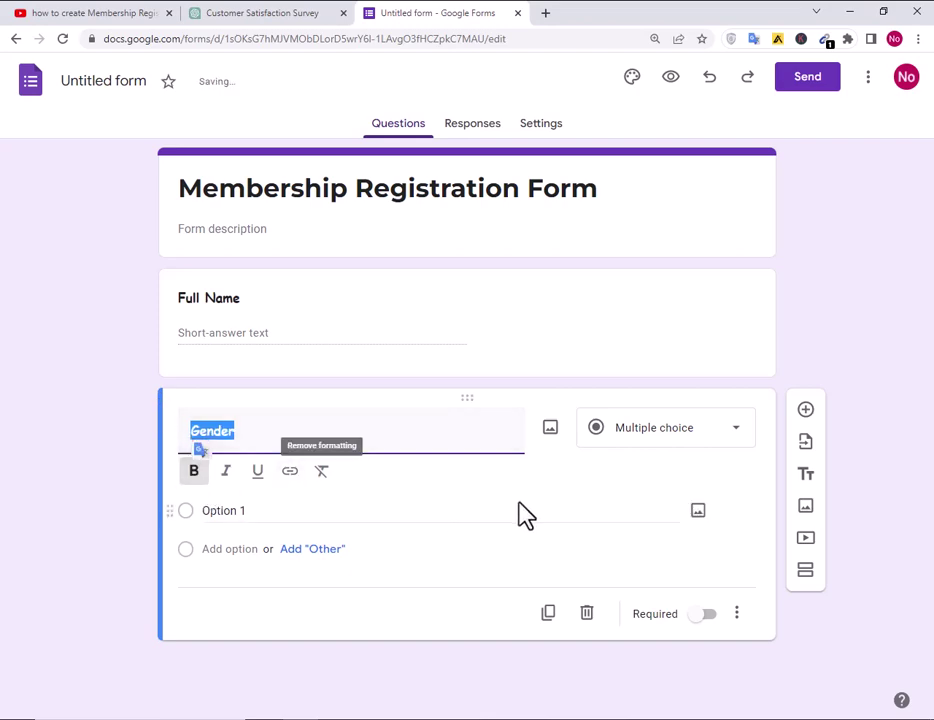
Change the Gender question to a Drop-down with the options Male and Female.
click(612, 432)
click(637, 404)
click(212, 477)
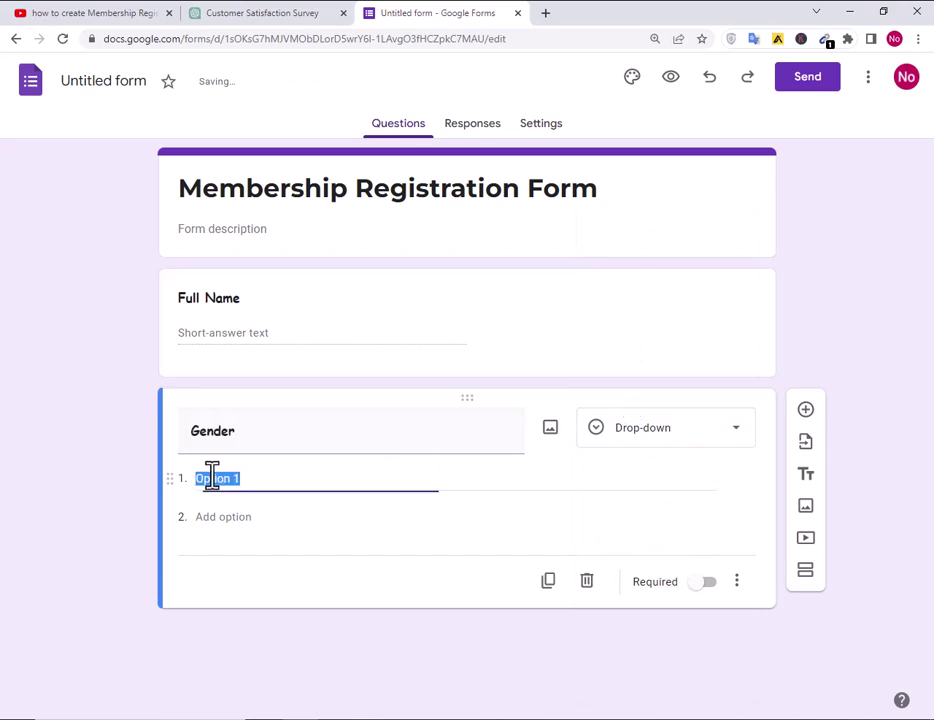
text(Ma)
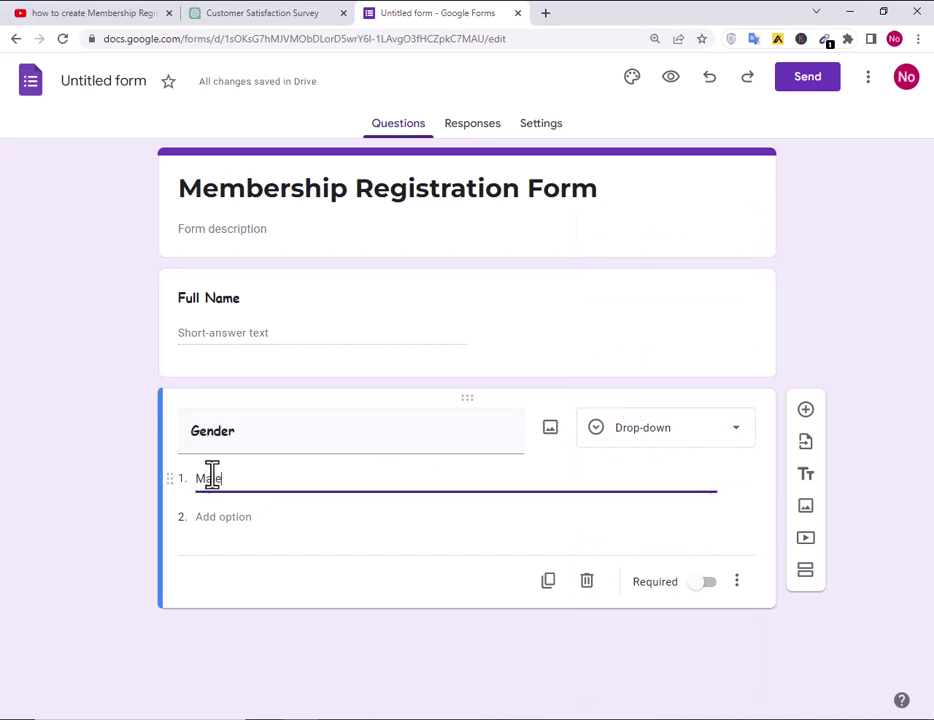
text(le)
key(Return)
text(F)
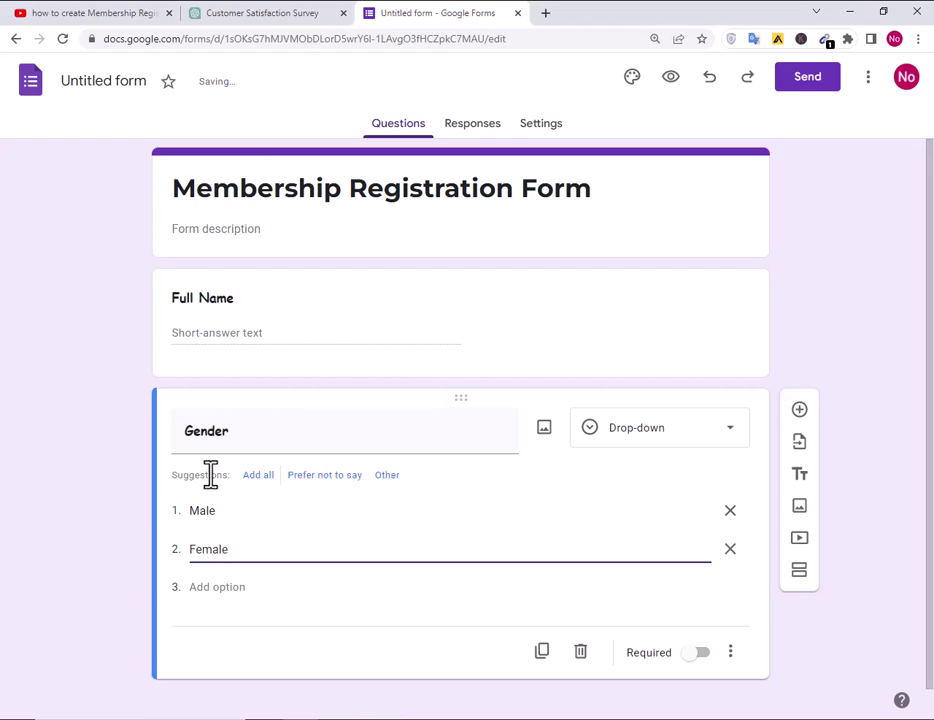
Add a third question titled "Date of Birth", copied from the Notepad notes.
click(800, 412)
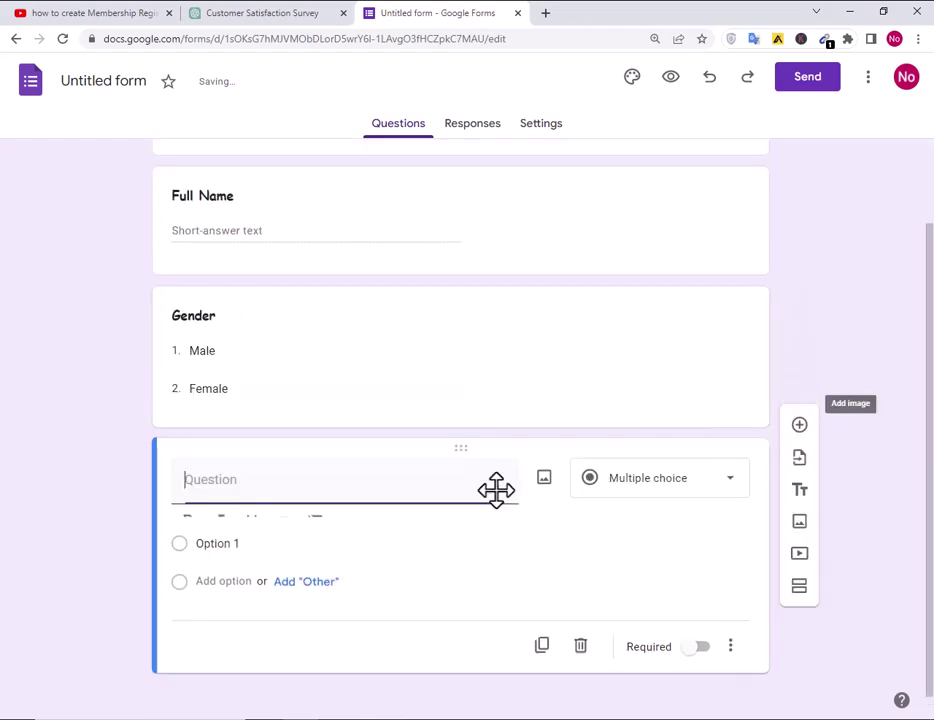
key(alt+Tab)
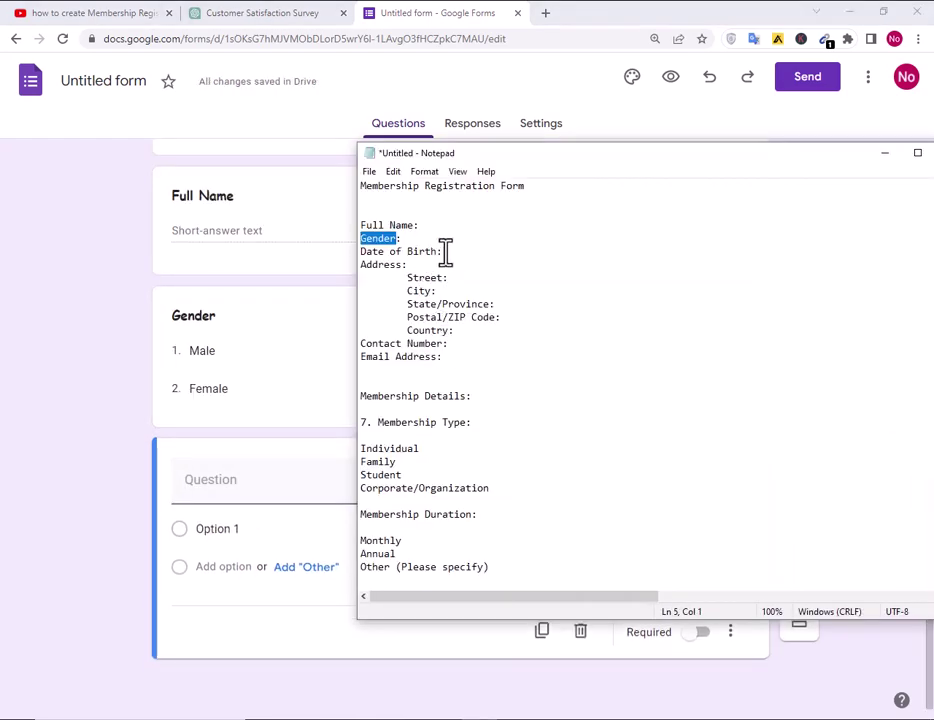
drag(437, 251, 336, 258)
key(ctrl+c)
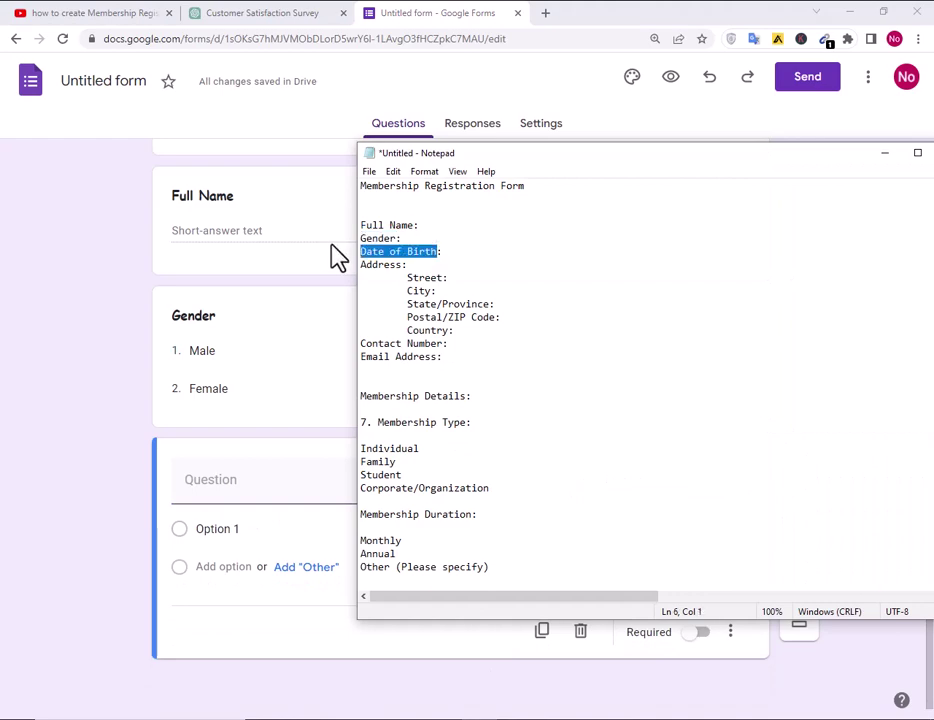
key(alt+Tab)
click(284, 481)
key(ctrl+v)
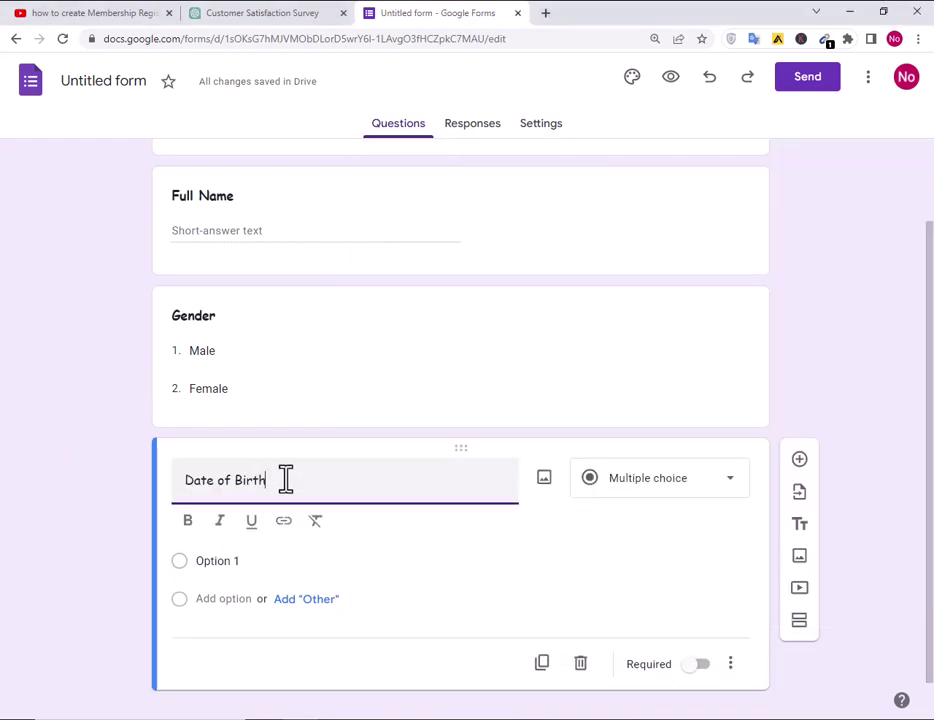
Make the "Date of Birth" question title bold and set its answer type to Date.
drag(284, 480, 171, 491)
click(187, 521)
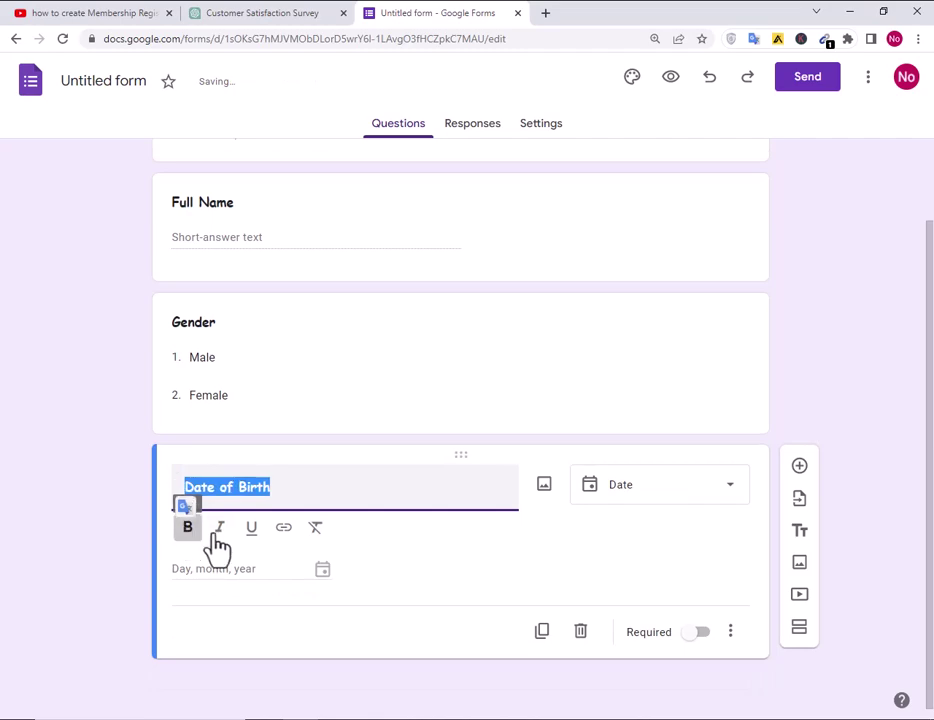
click(605, 492)
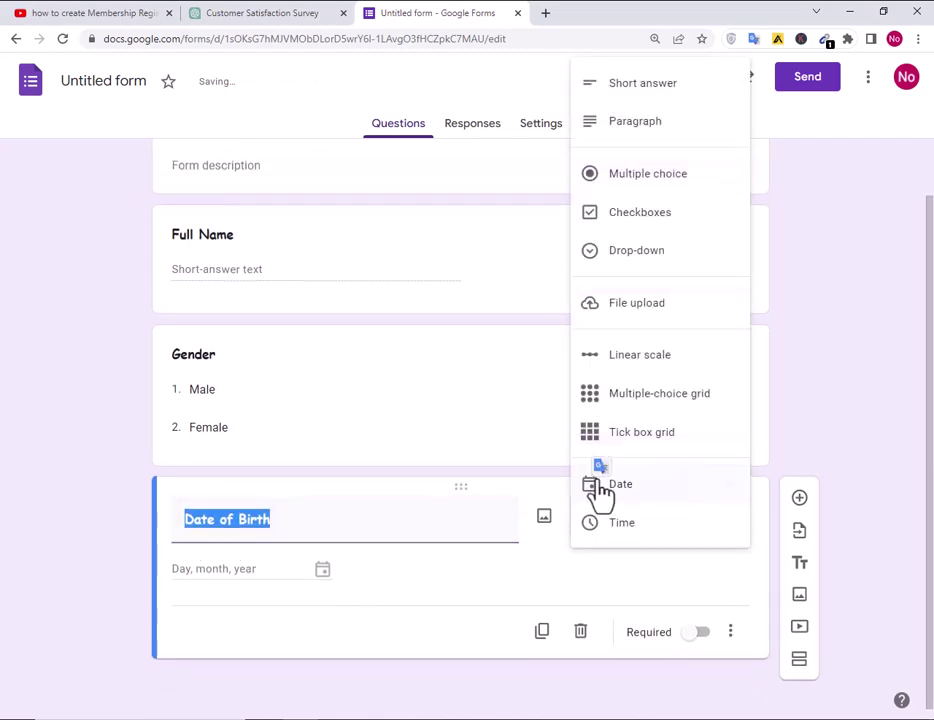
click(686, 490)
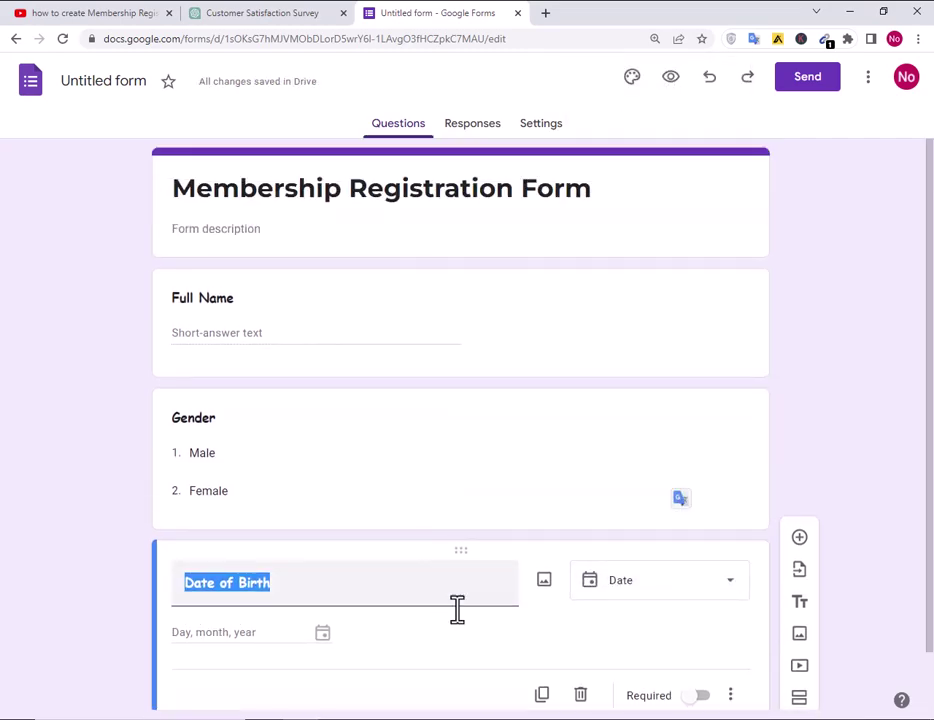
Add a fourth question titled "Address", copied from the Notepad notes.
click(799, 490)
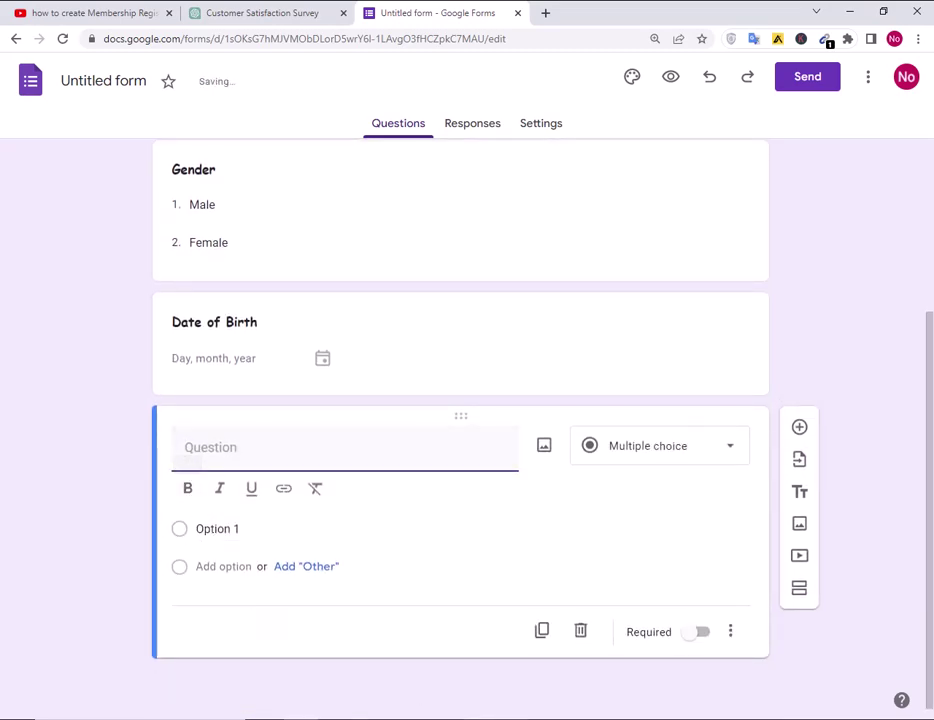
key(alt+Tab)
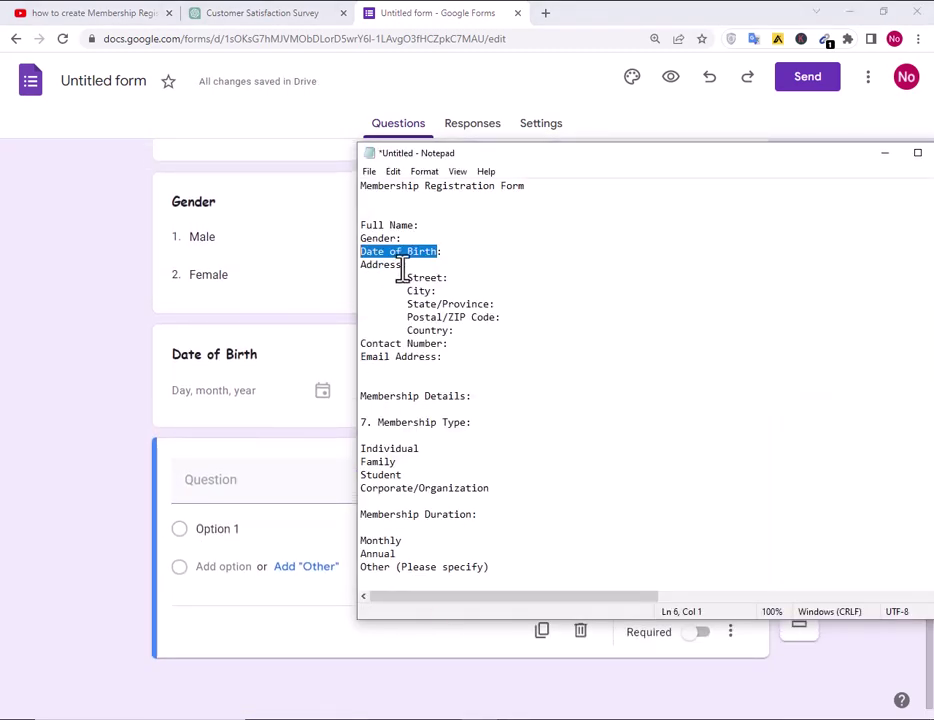
drag(402, 265, 345, 279)
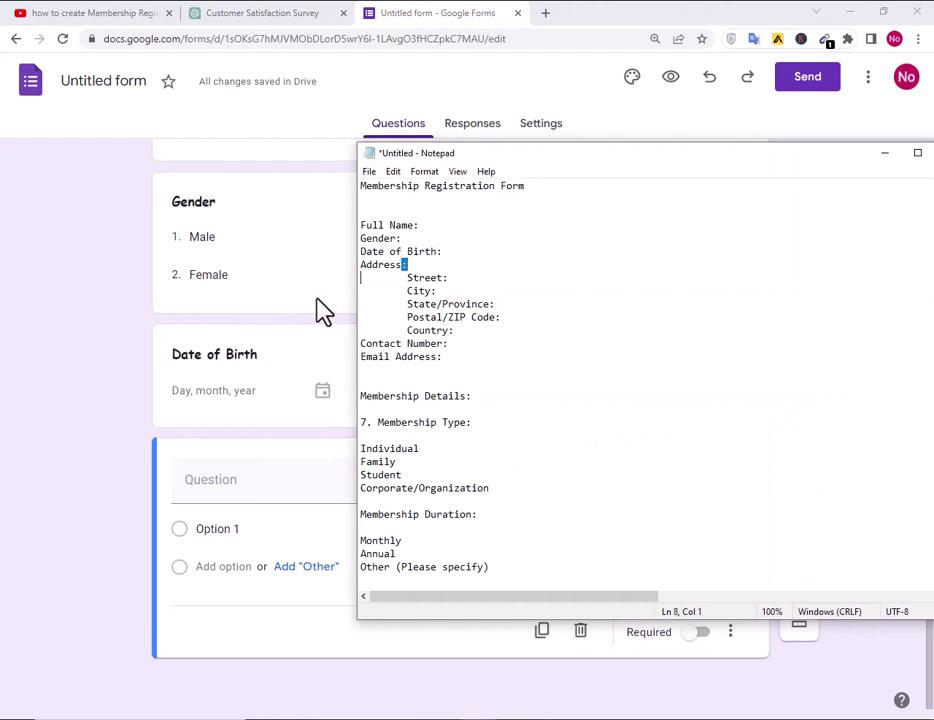
drag(404, 264, 333, 279)
key(ctrl+c)
click(15, 560)
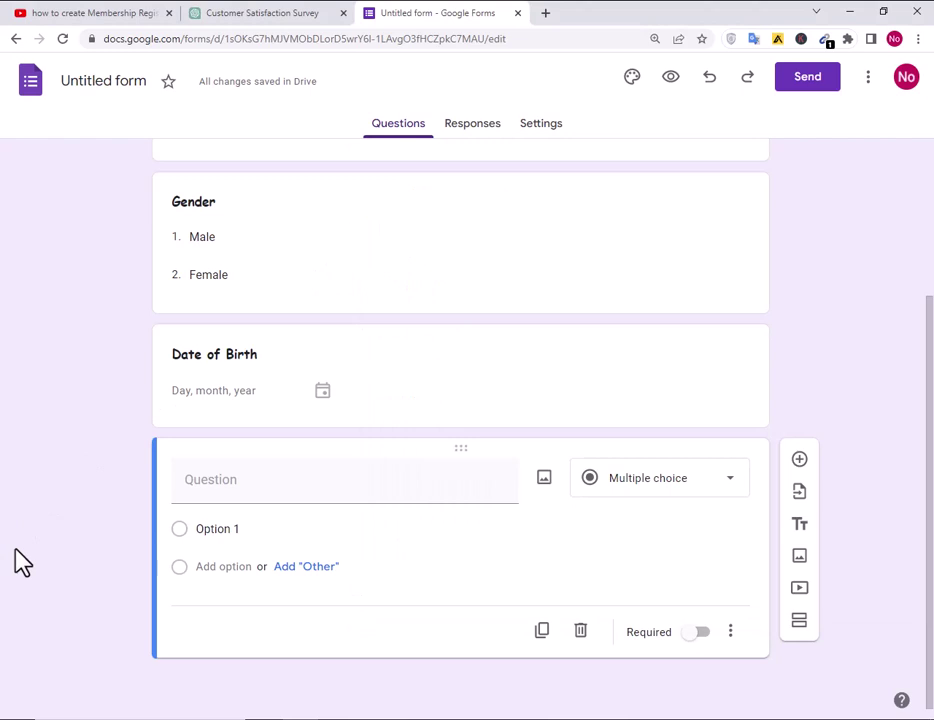
click(247, 488)
key(ctrl+v)
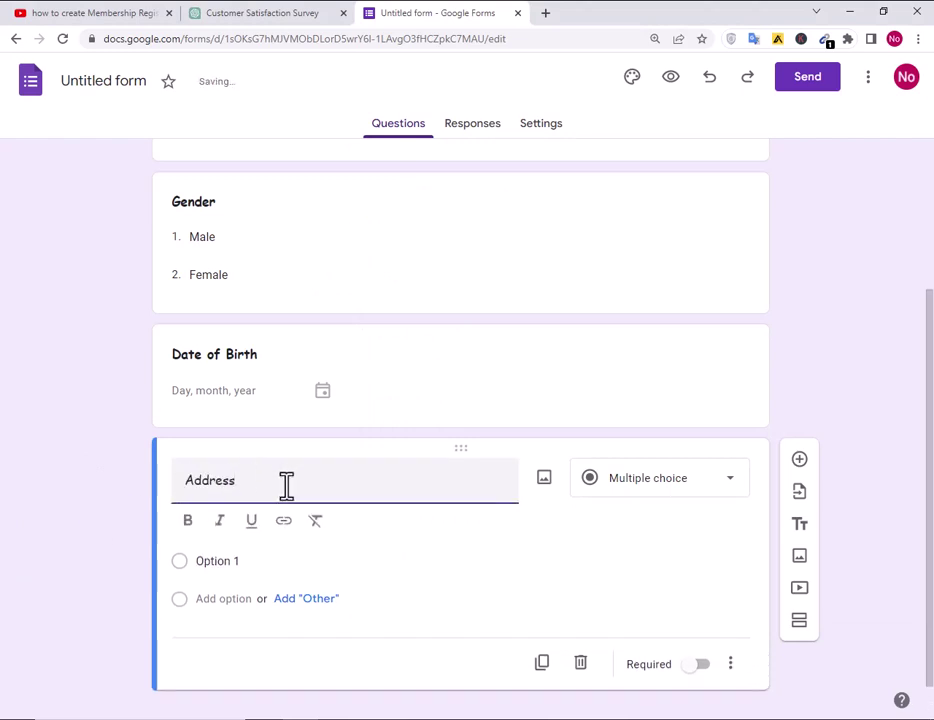
Make the "Address" question title bold and set its answer type to Paragraph.
drag(285, 481, 150, 496)
click(188, 521)
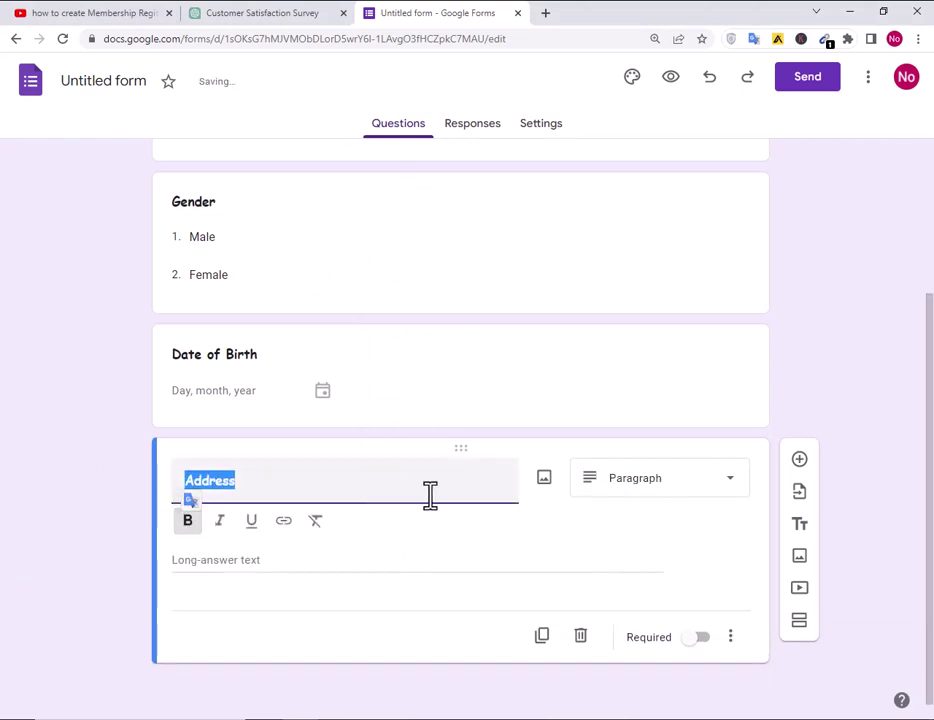
click(605, 495)
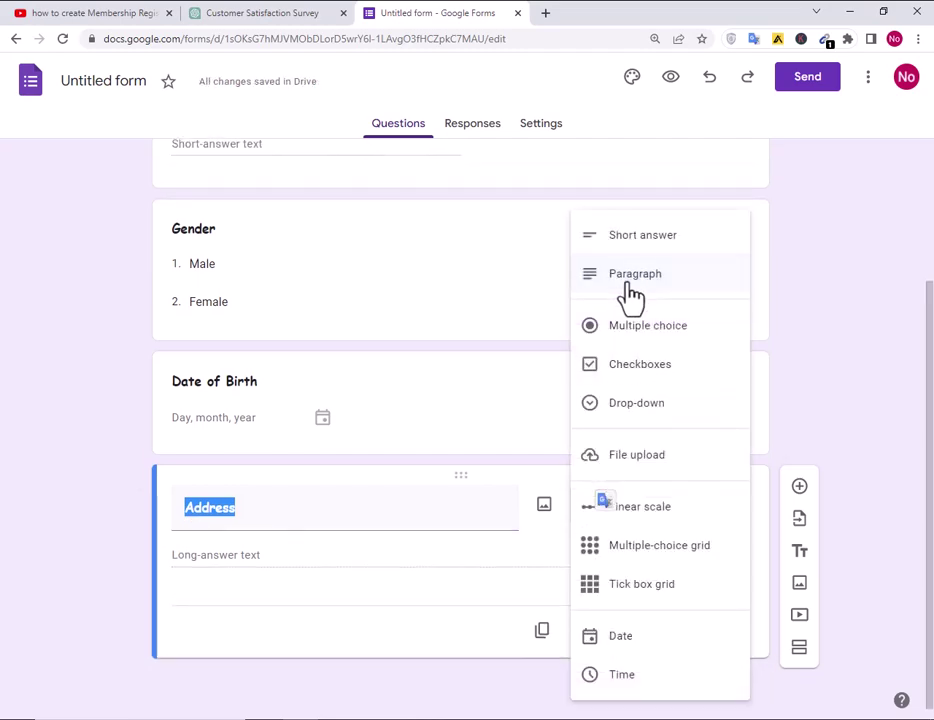
click(630, 280)
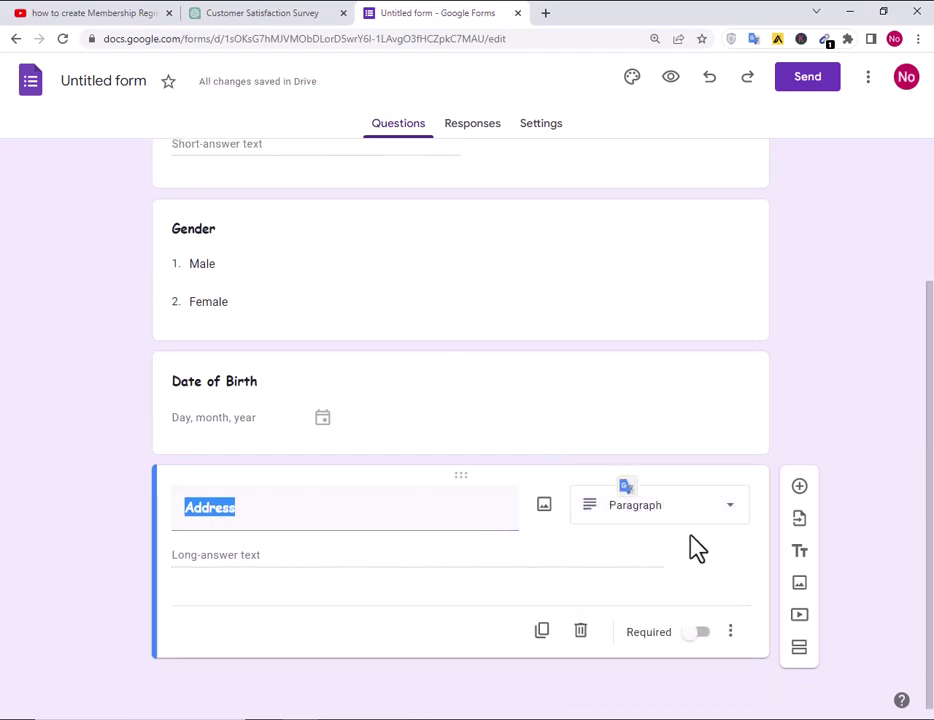
Add a fifth question titled "Contact Number", copied from the Notepad notes, and make its title bold.
click(797, 488)
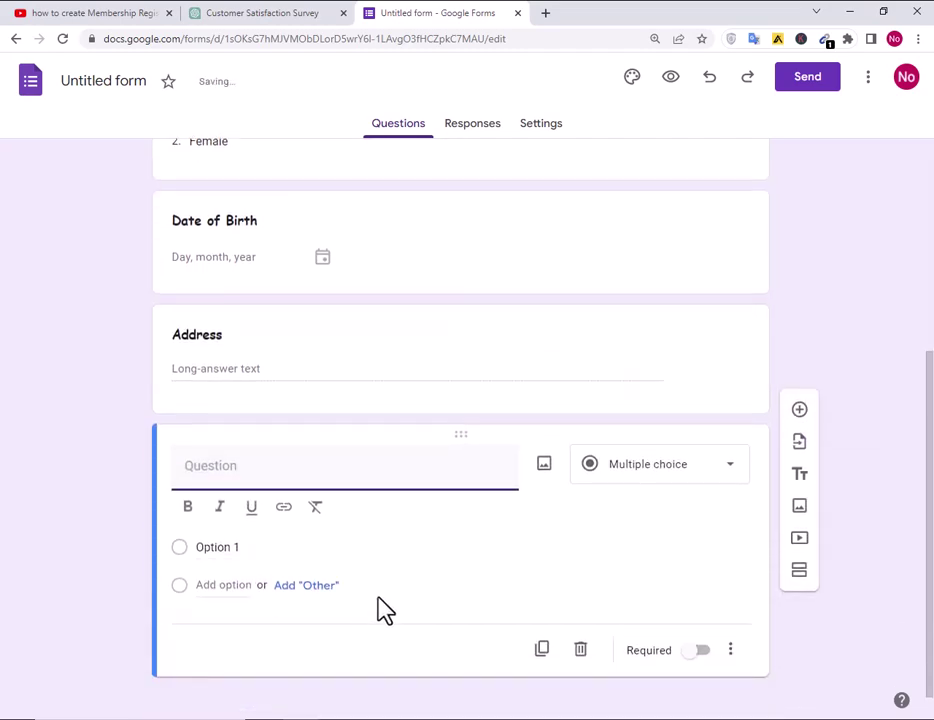
key(alt+Tab)
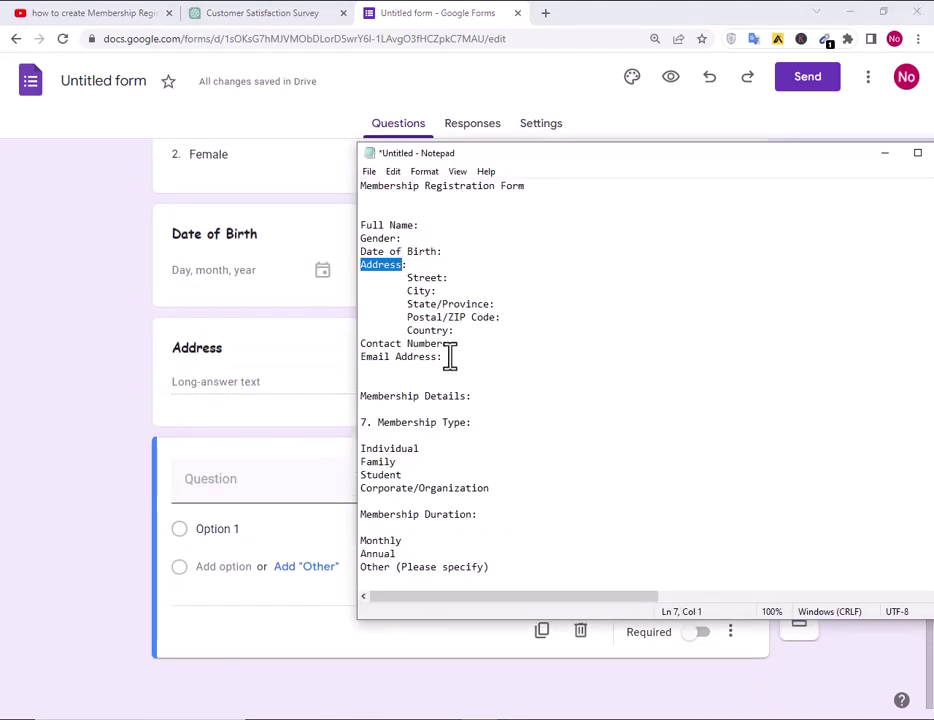
drag(443, 346, 349, 346)
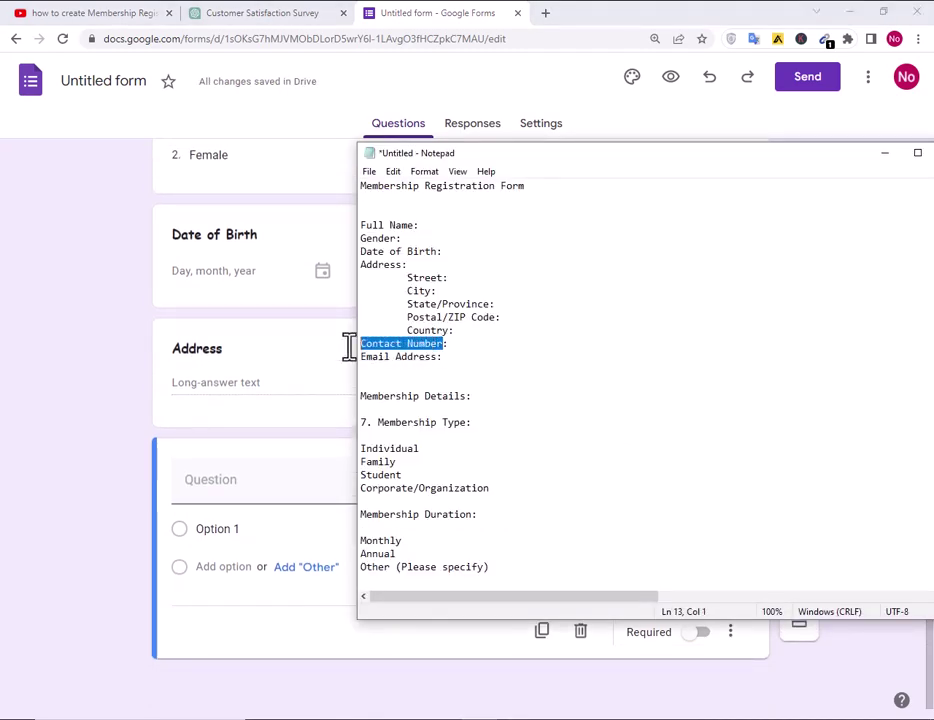
key(ctrl+c)
click(292, 474)
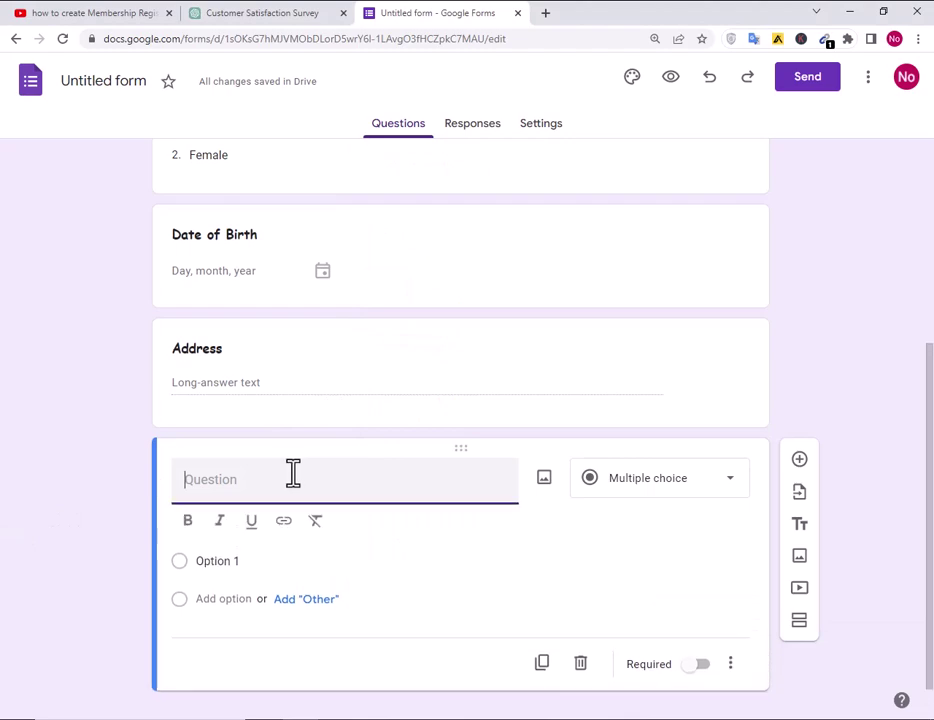
key(ctrl+v)
drag(298, 486, 187, 484)
click(188, 522)
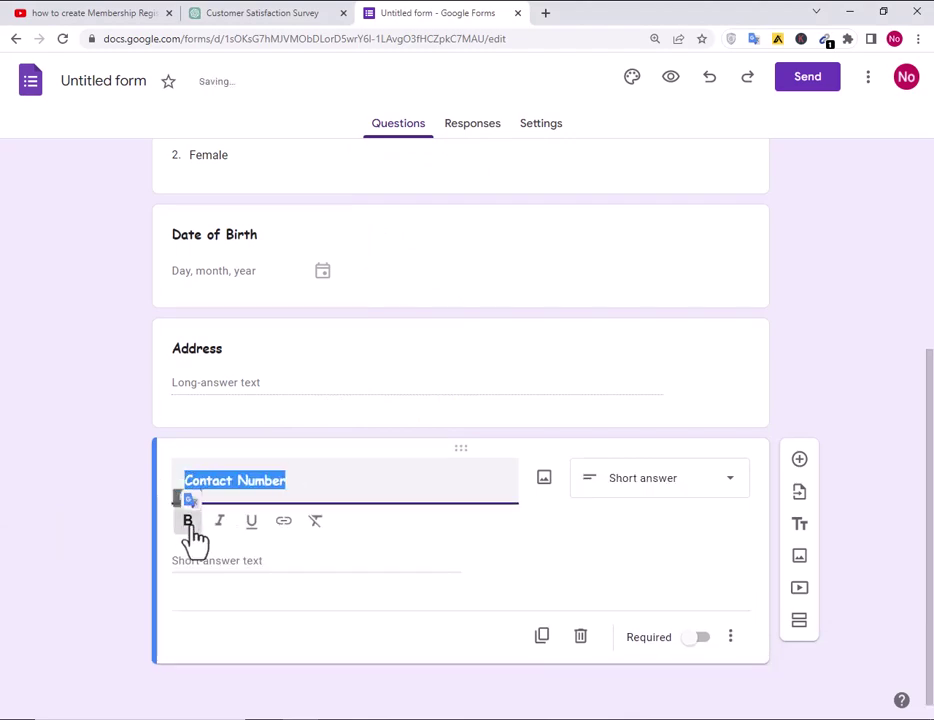
Add a sixth question titled "Email Address", copied from the Notepad notes, and make its title bold.
click(799, 462)
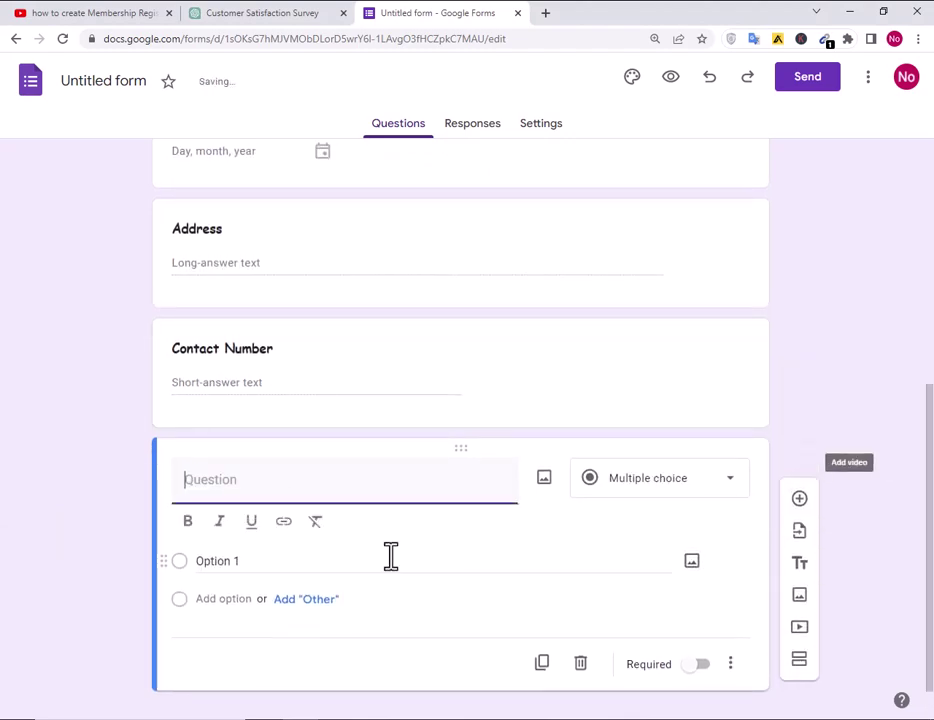
key(alt+Tab)
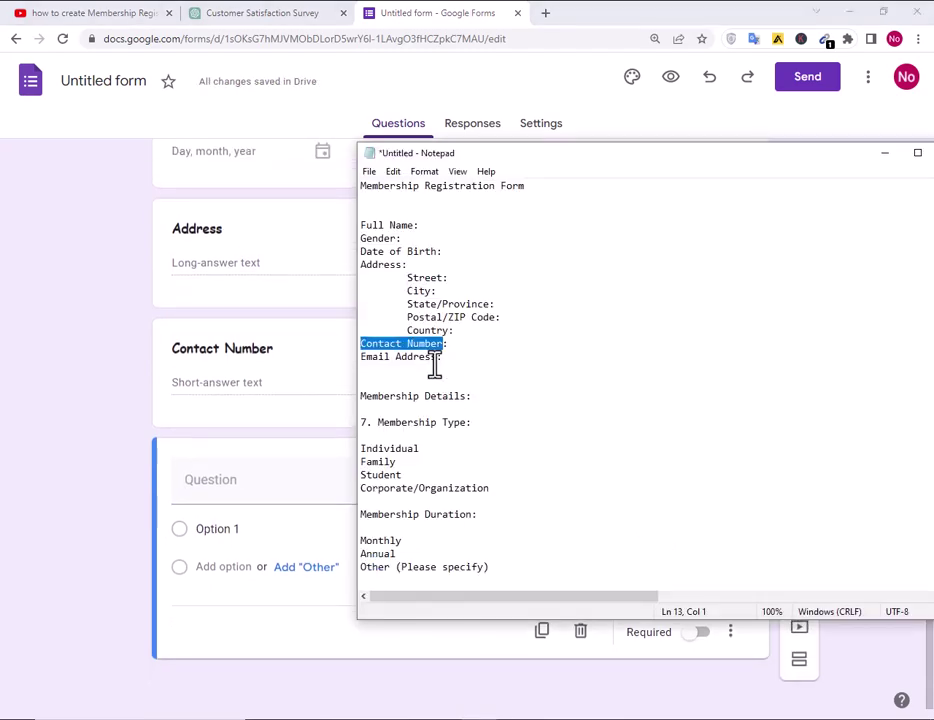
drag(440, 357, 360, 357)
key(ctrl+c)
key(alt+Tab)
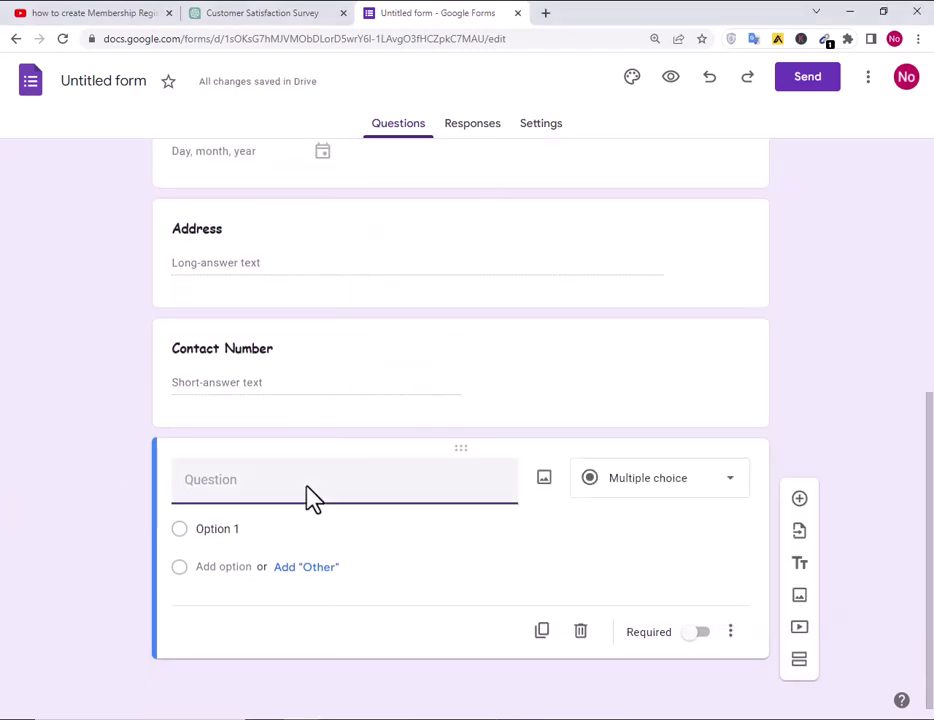
click(309, 486)
key(ctrl+v)
drag(309, 484, 85, 481)
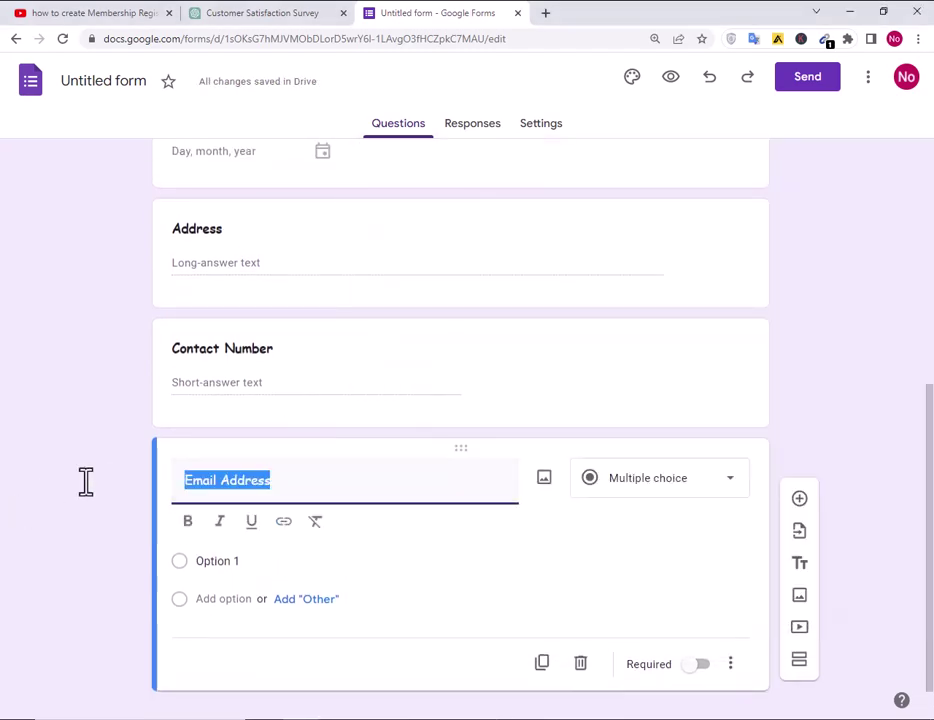
click(187, 521)
click(443, 486)
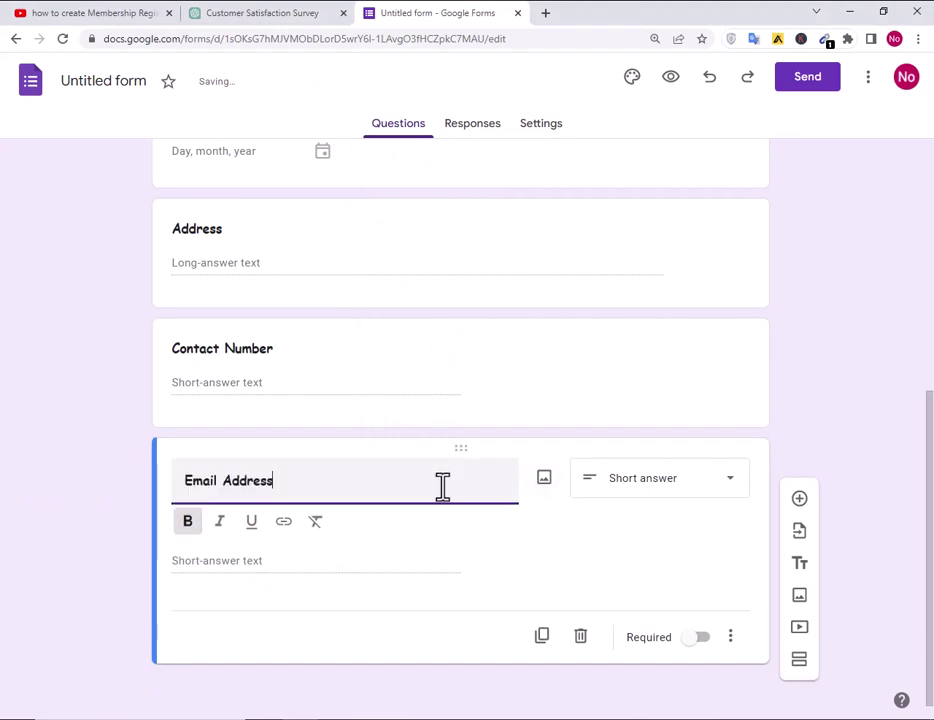
click(800, 498)
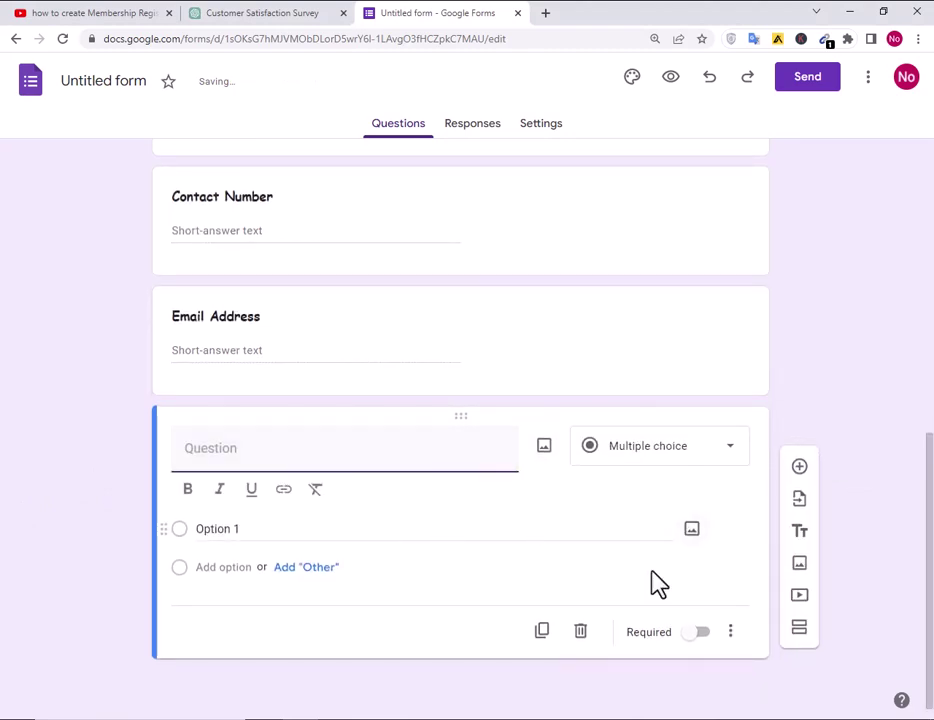
key(alt+Tab)
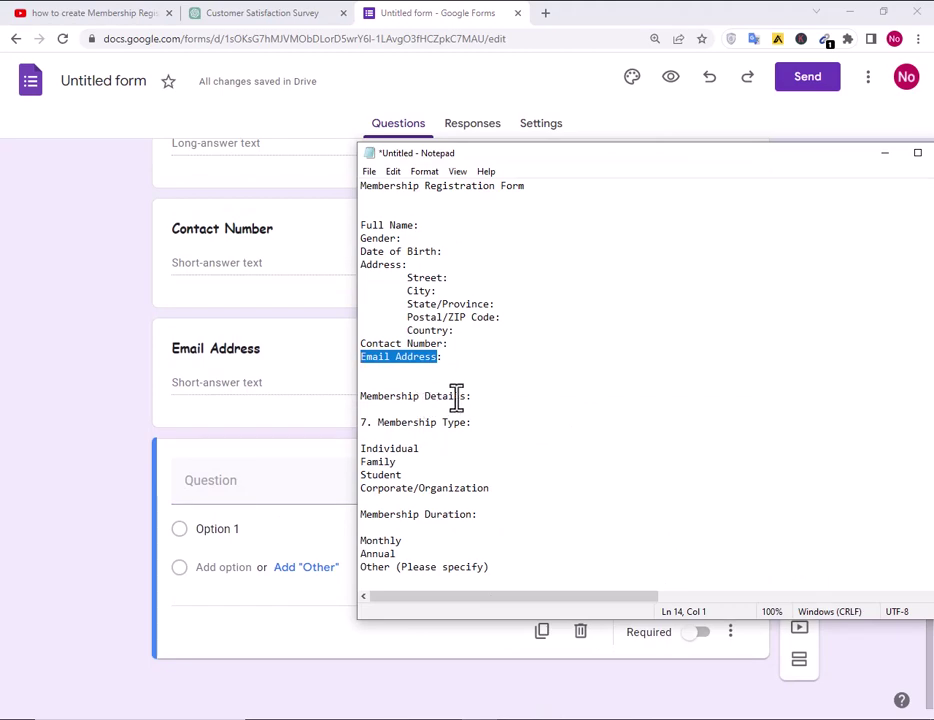
click(87, 410)
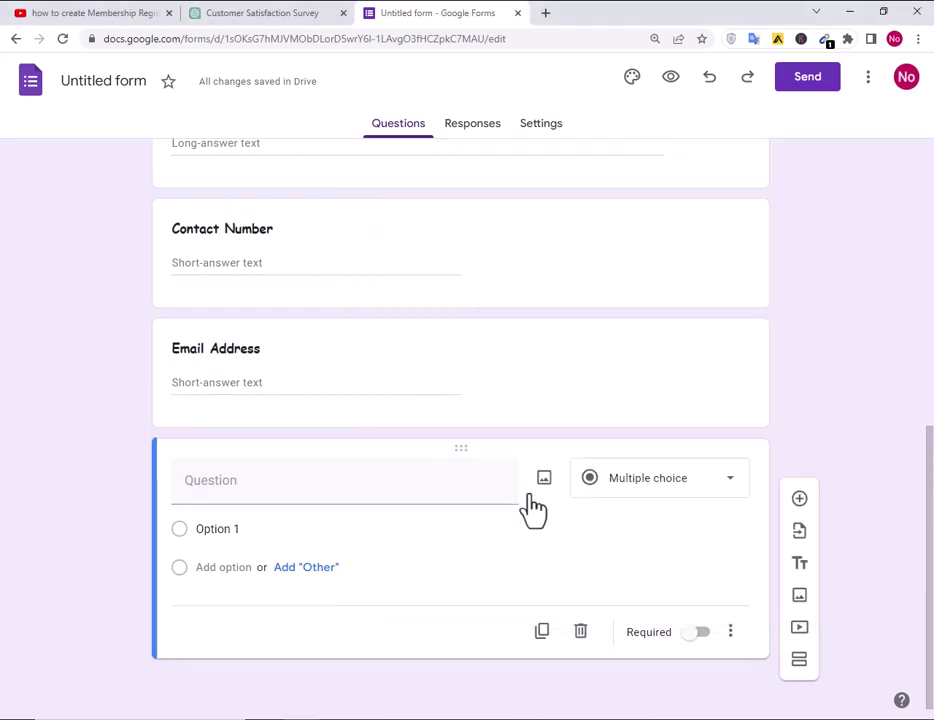
click(408, 395)
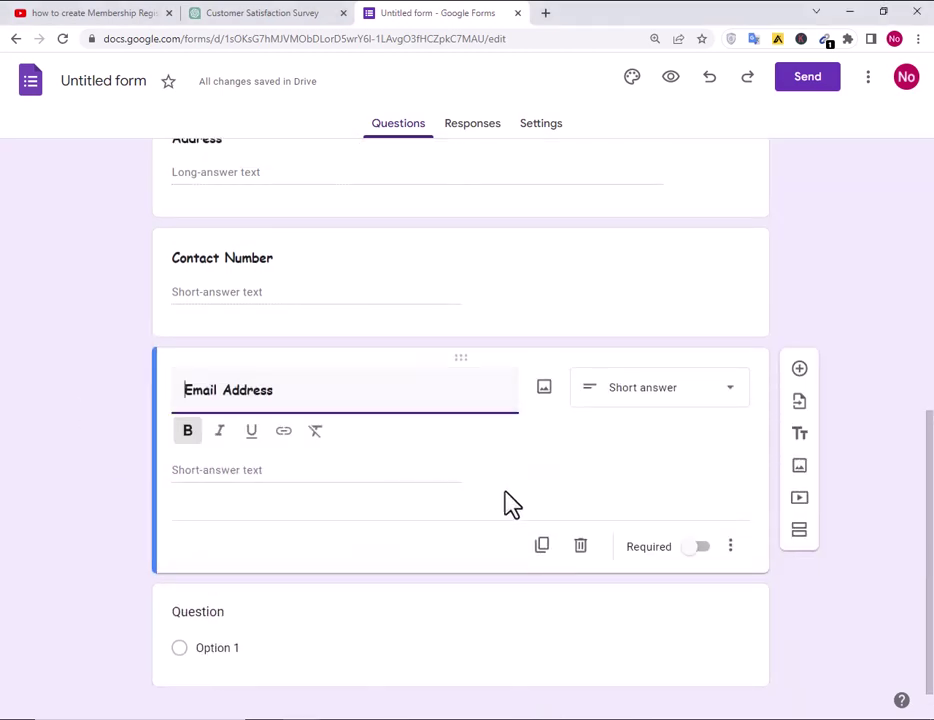
click(595, 638)
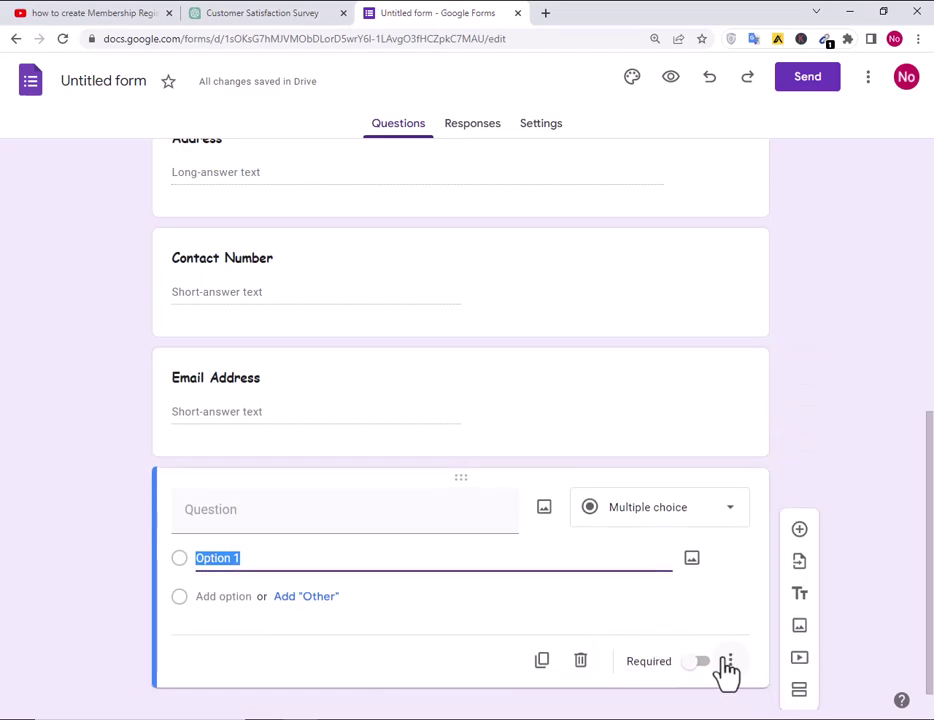
click(729, 661)
scroll(600, 650, down, 1)
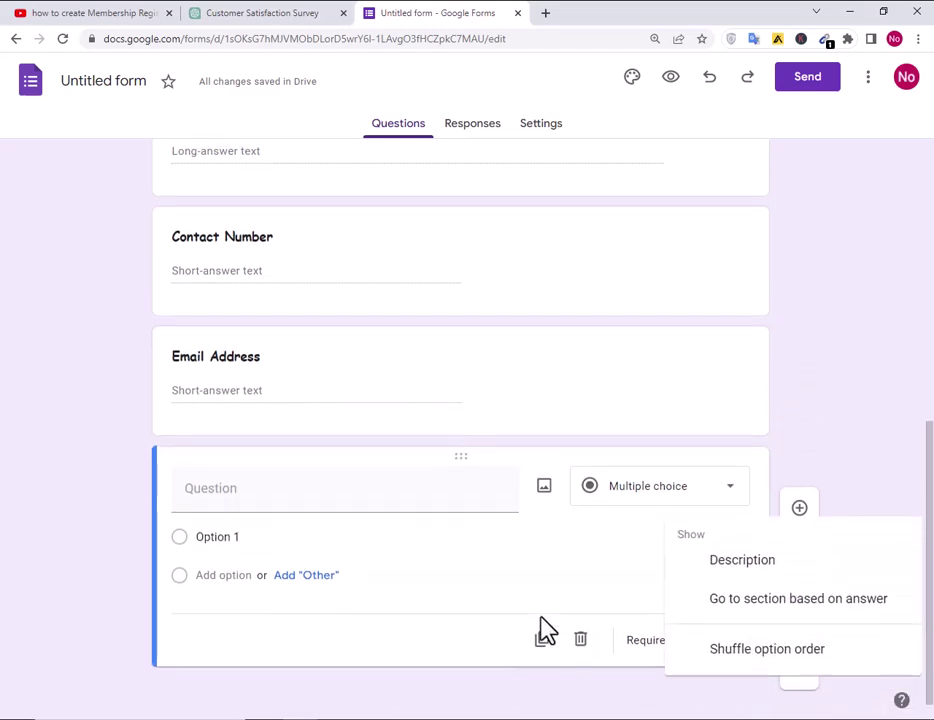
click(552, 688)
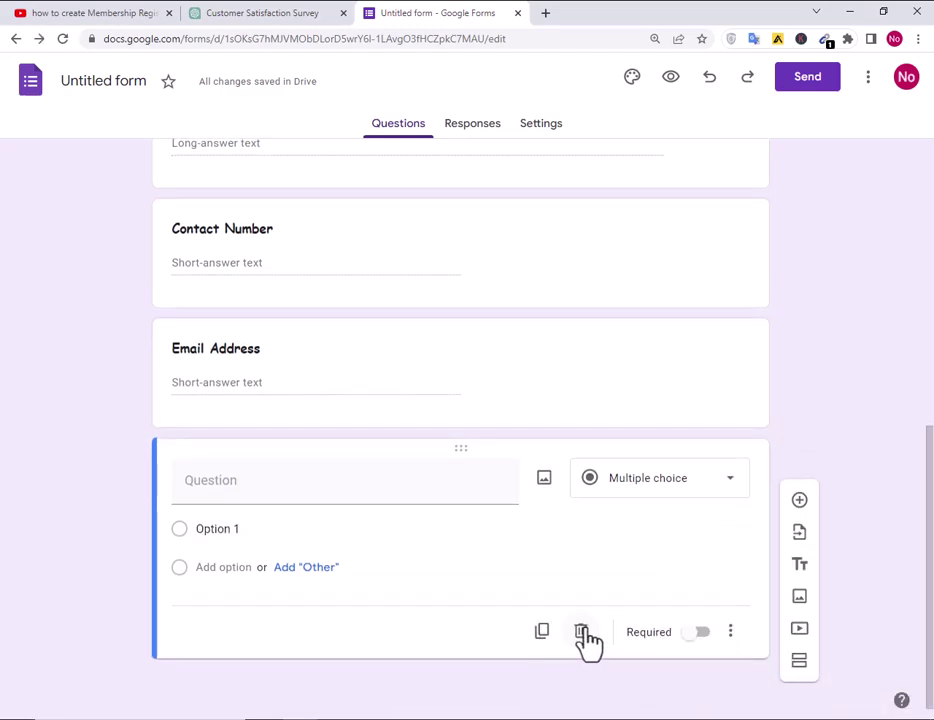
click(580, 632)
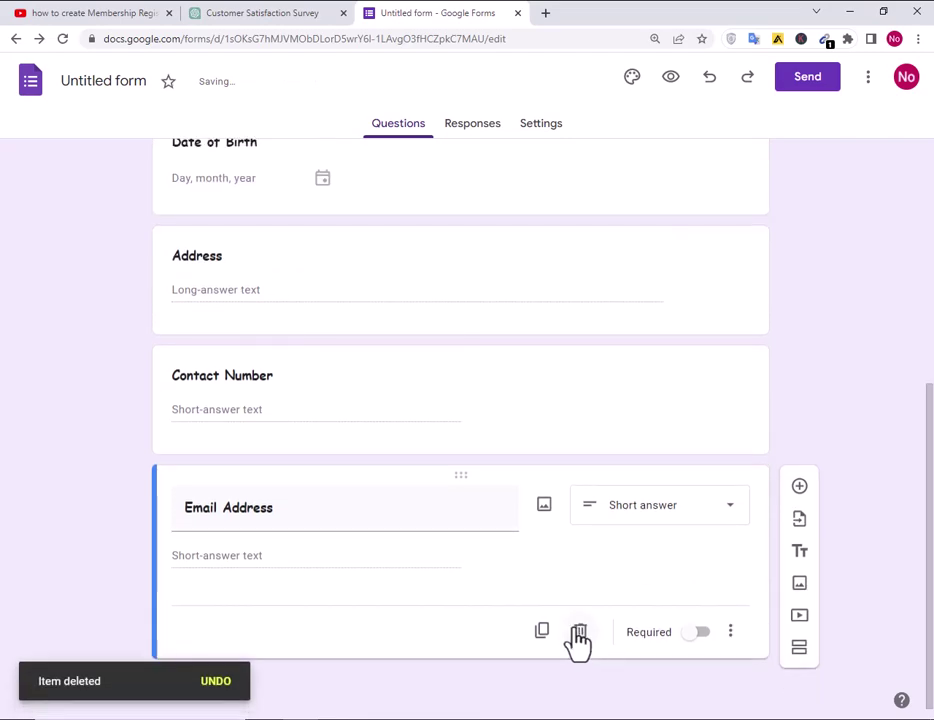
Add a new section after the Email Address question, title it "Membership Details" and make the title bold.
click(803, 652)
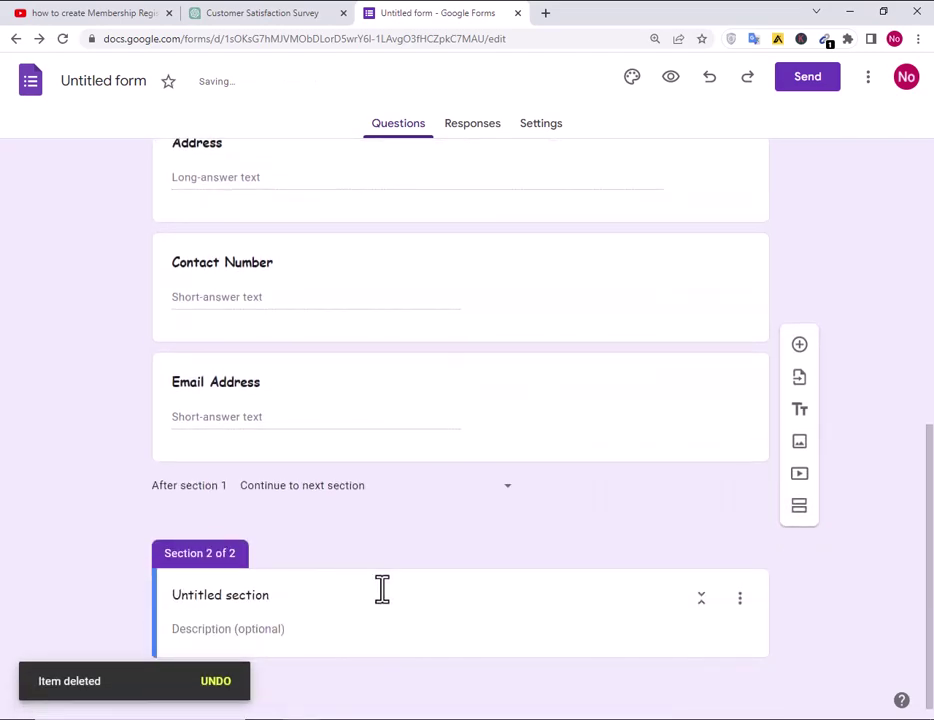
triple_click(215, 594)
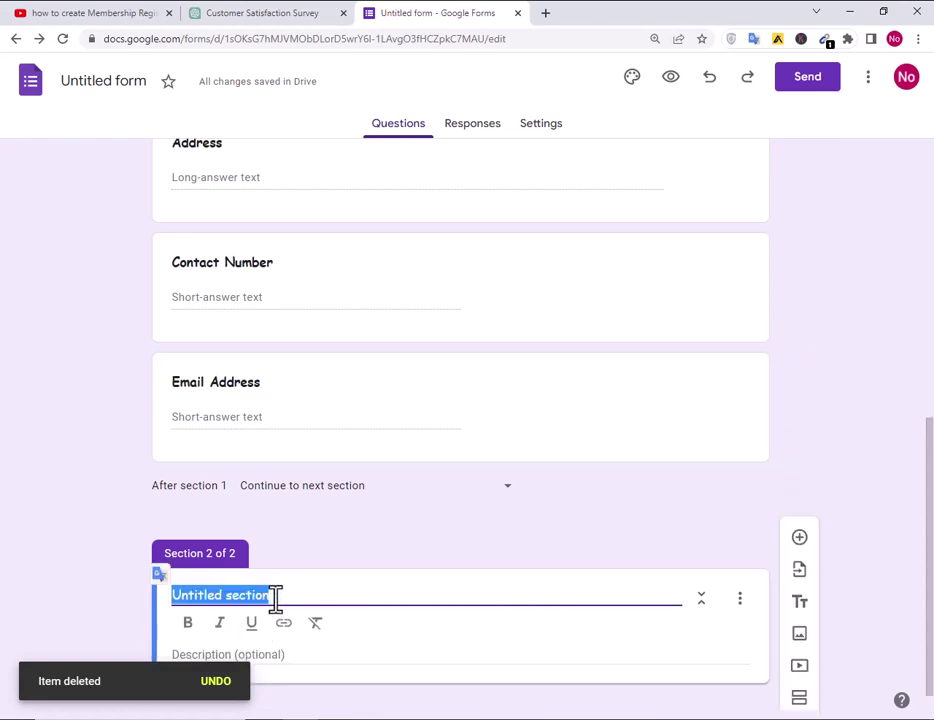
text(Me)
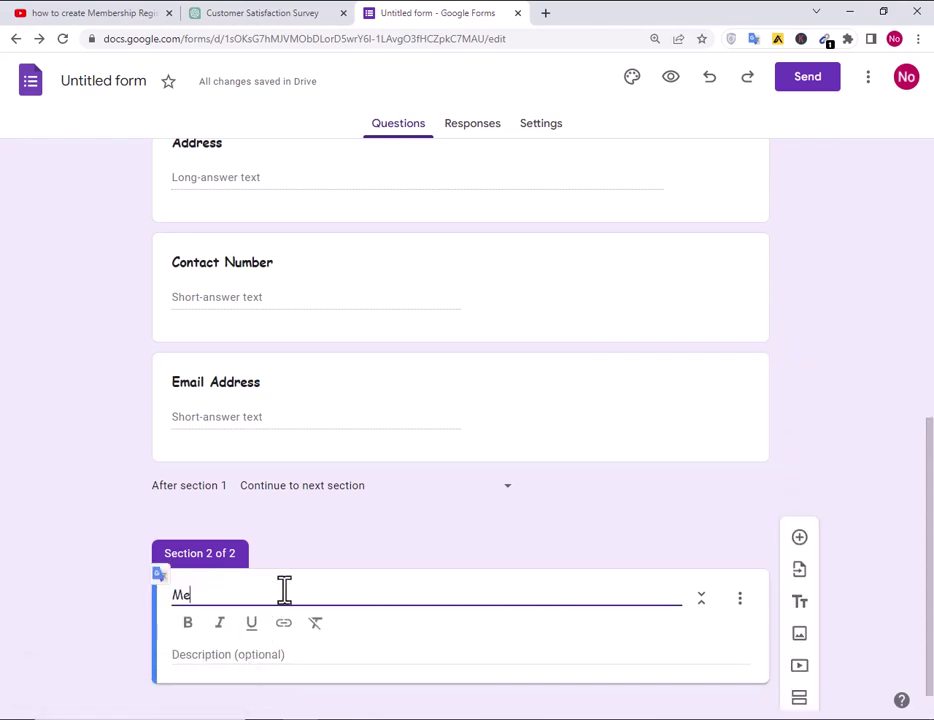
text(mbershi)
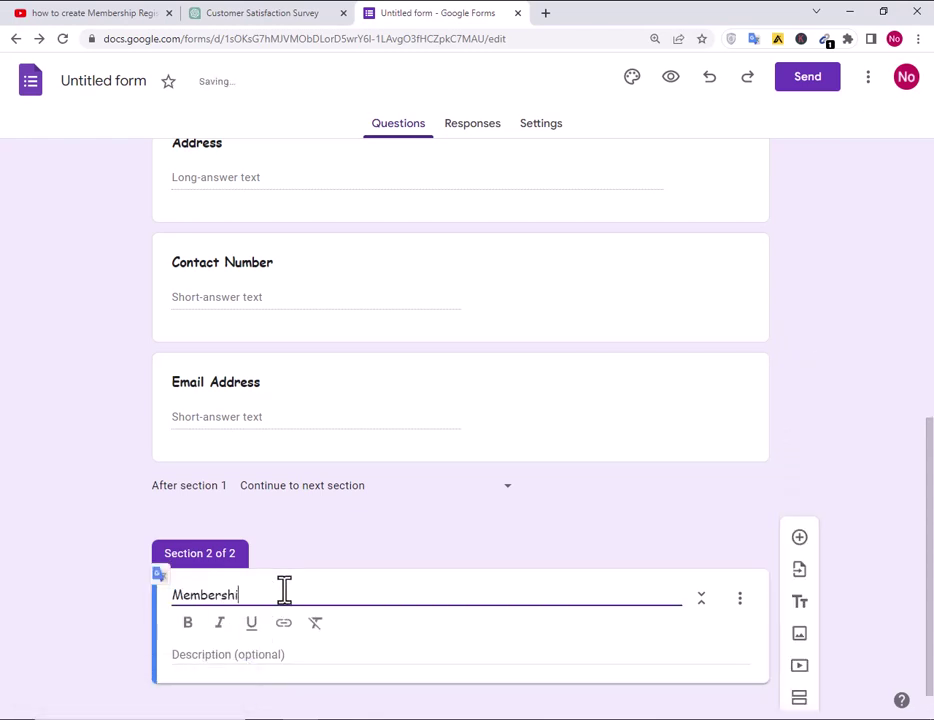
text(p Details)
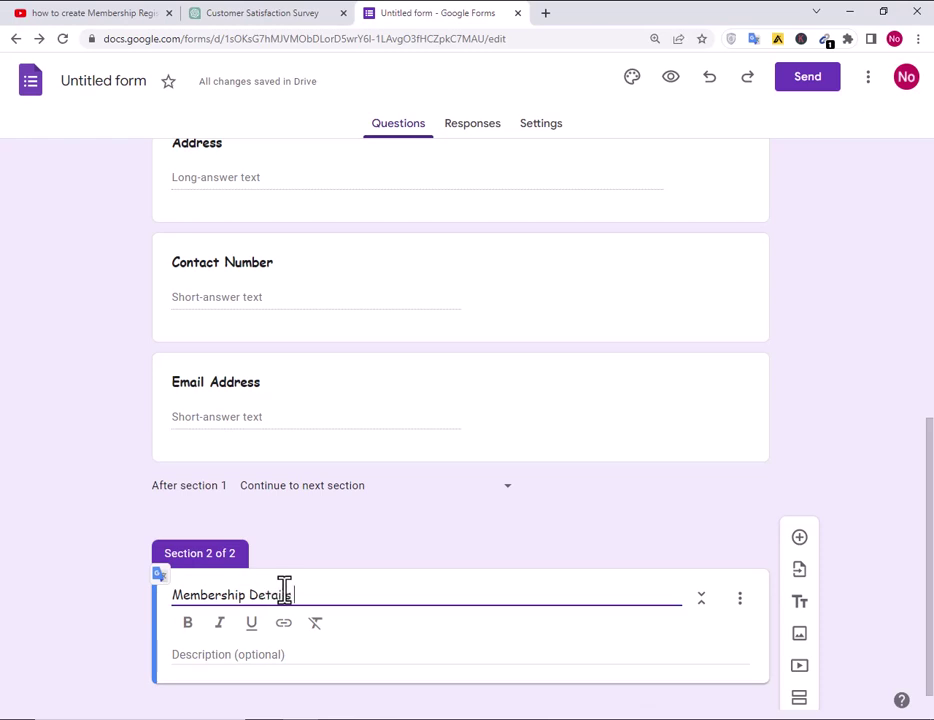
drag(309, 594, 165, 612)
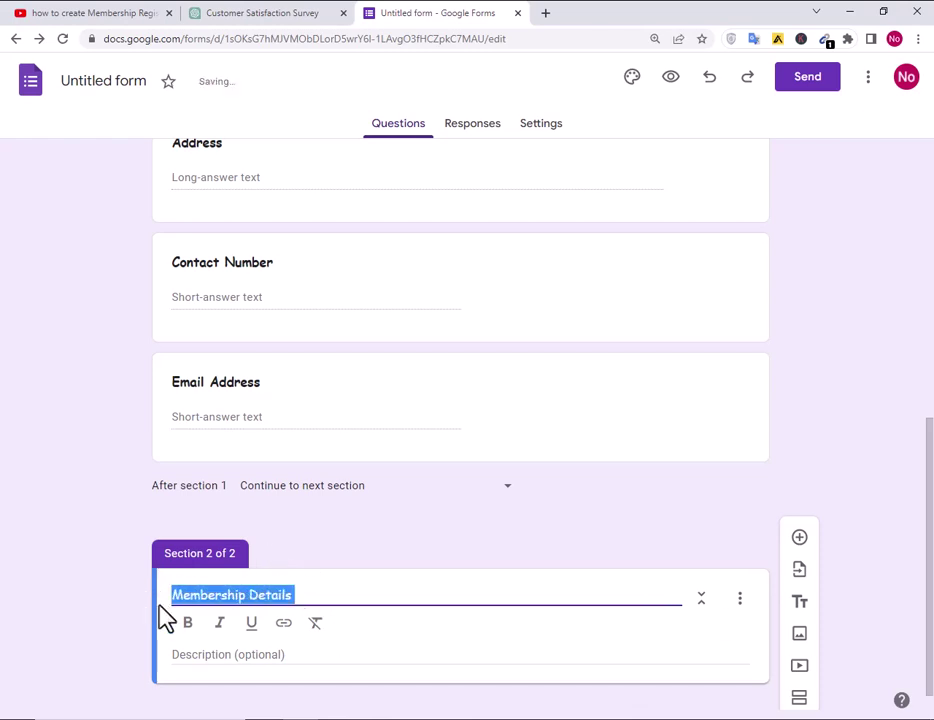
click(187, 622)
click(85, 621)
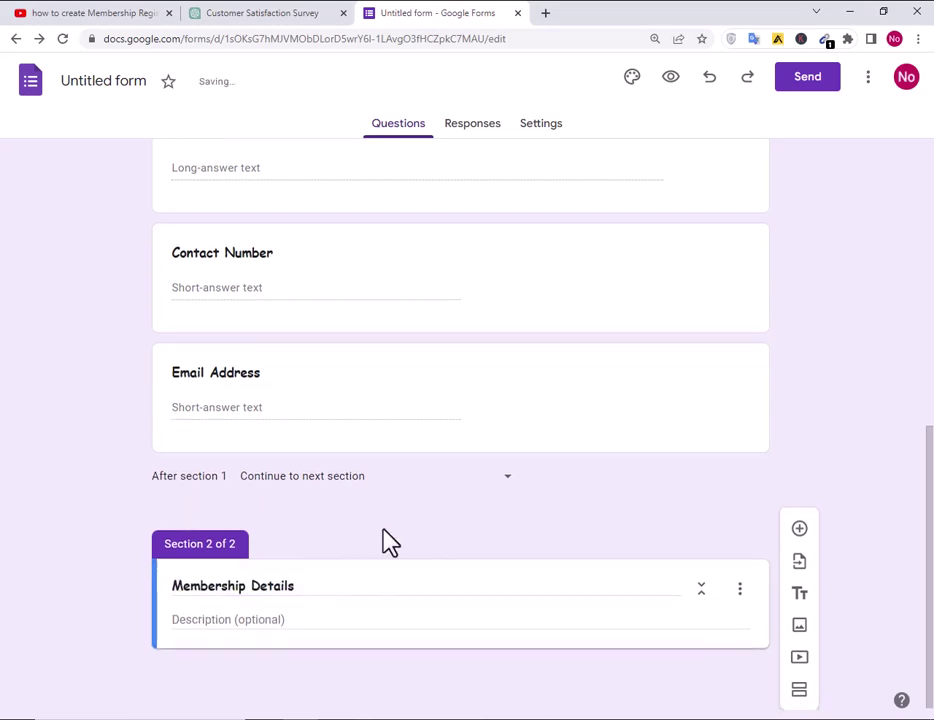
Add a question under the Membership Details section titled "Membership Type", copied from the Notepad notes.
click(800, 545)
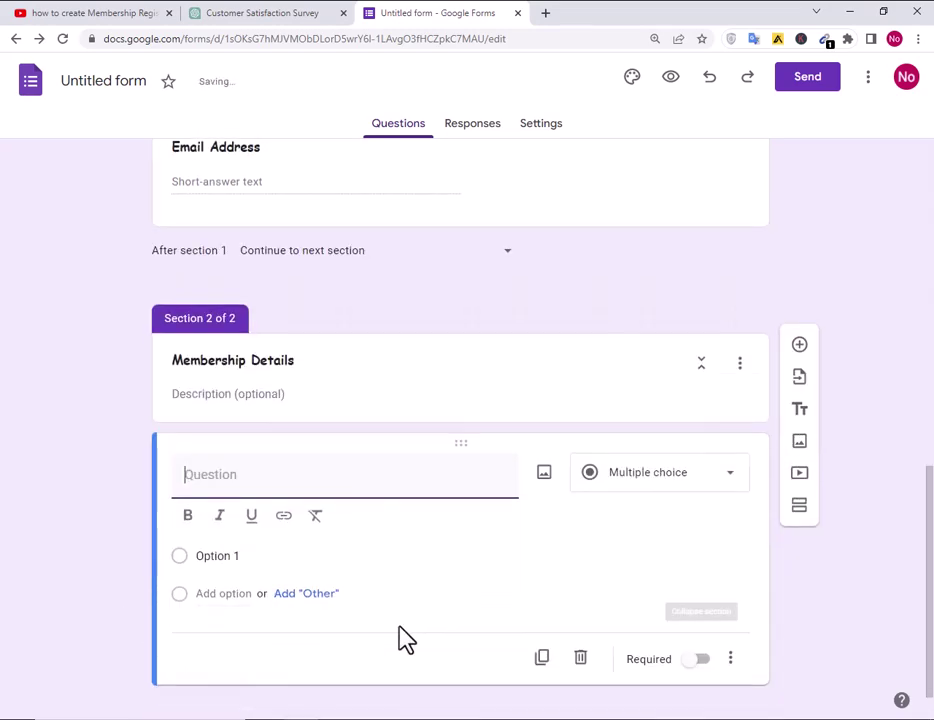
key(alt+Tab)
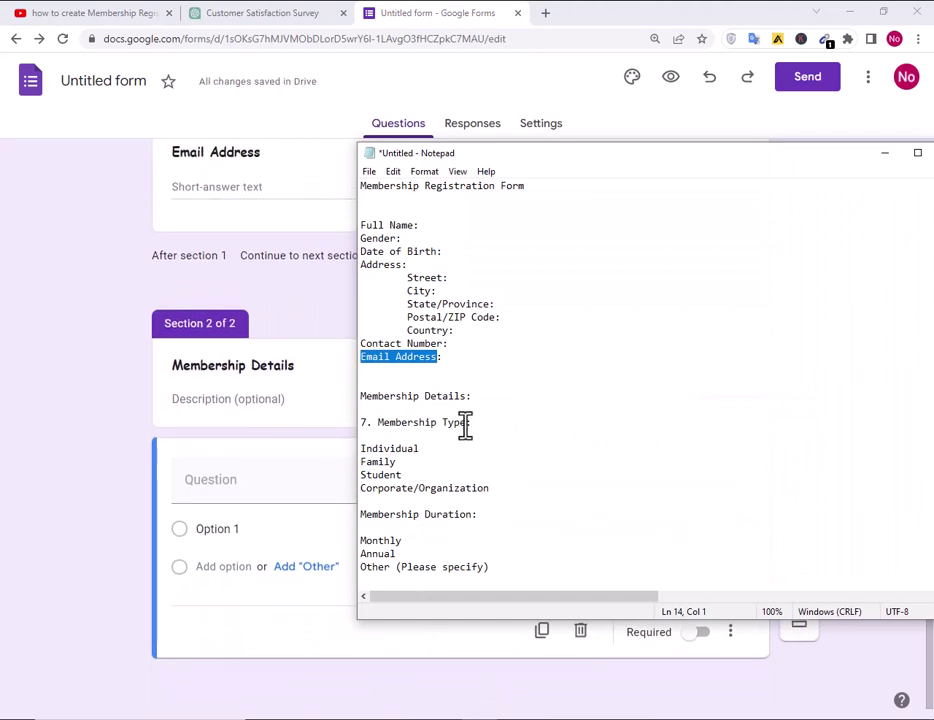
drag(467, 422, 447, 425)
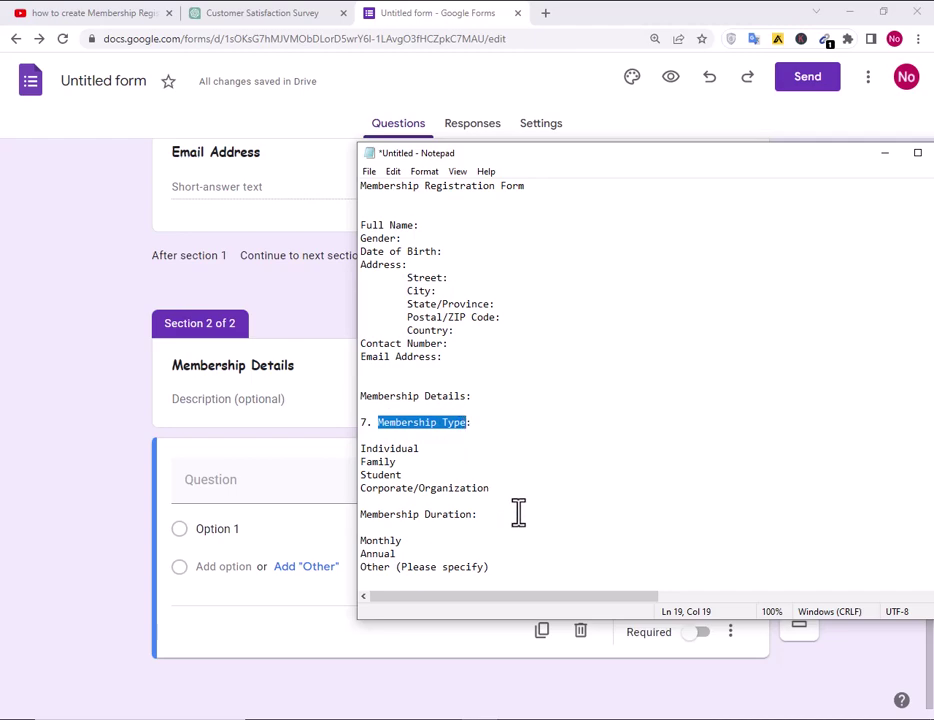
click(290, 553)
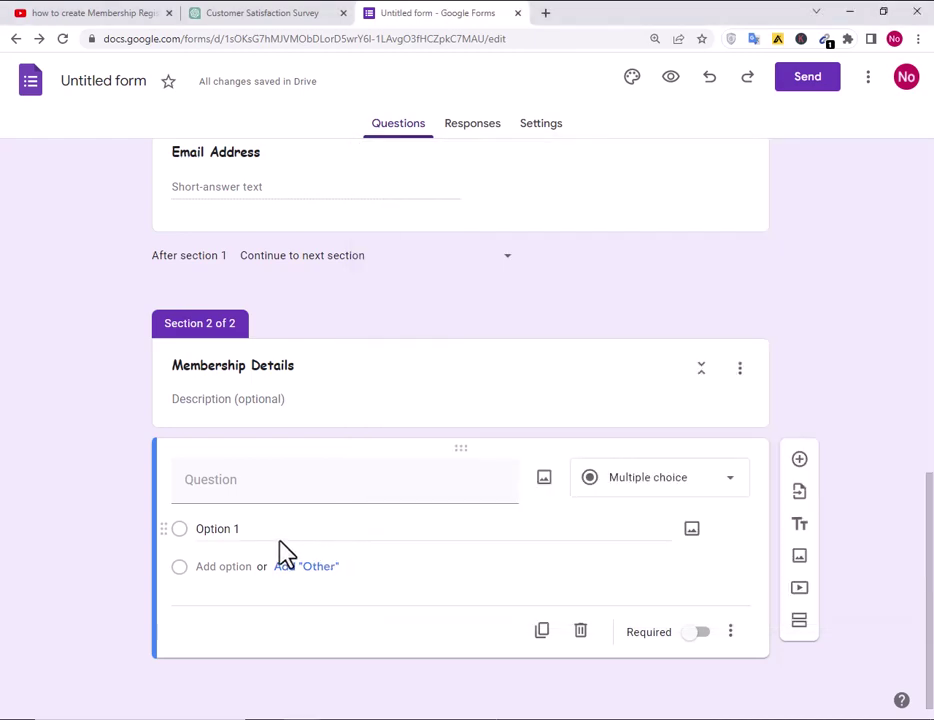
click(286, 486)
text(Membership Type)
Make the "Membership Type" question title bold and set its answer type to Drop-down.
drag(309, 480, 184, 481)
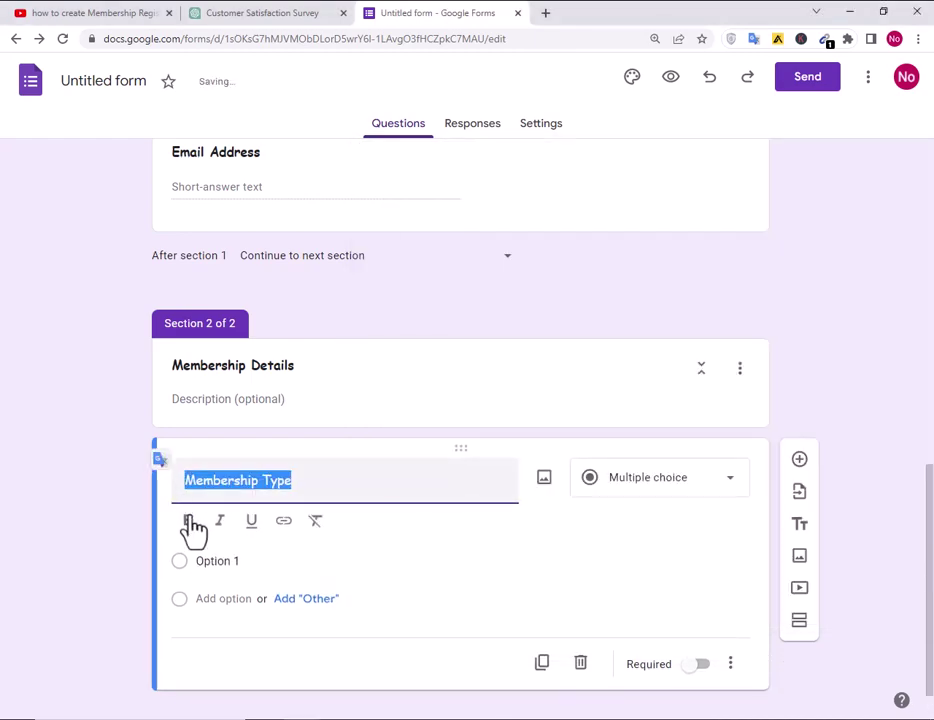
click(188, 521)
click(622, 490)
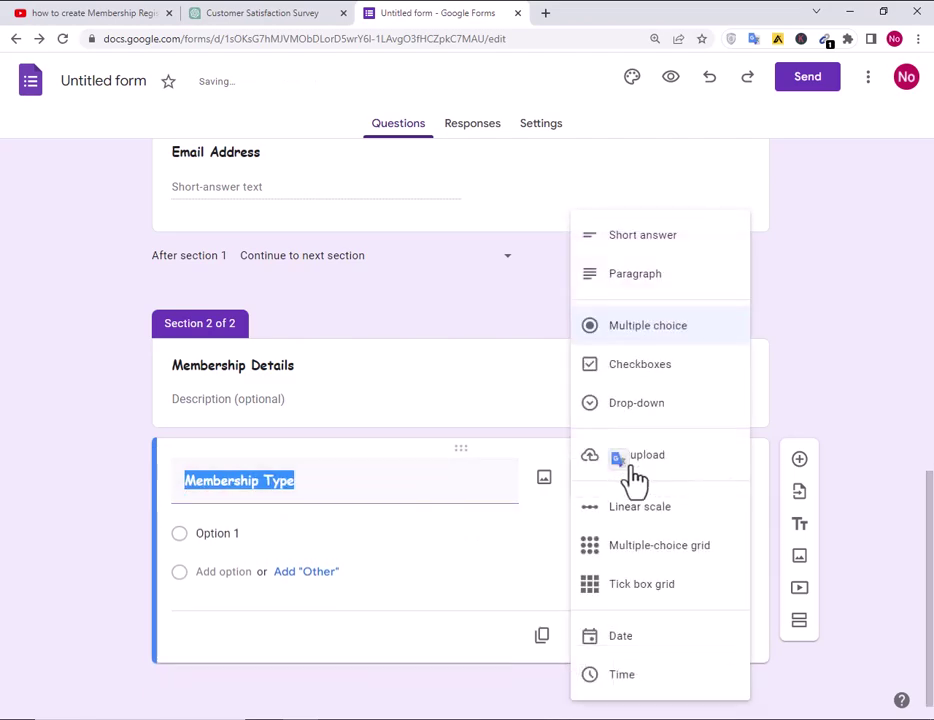
click(644, 423)
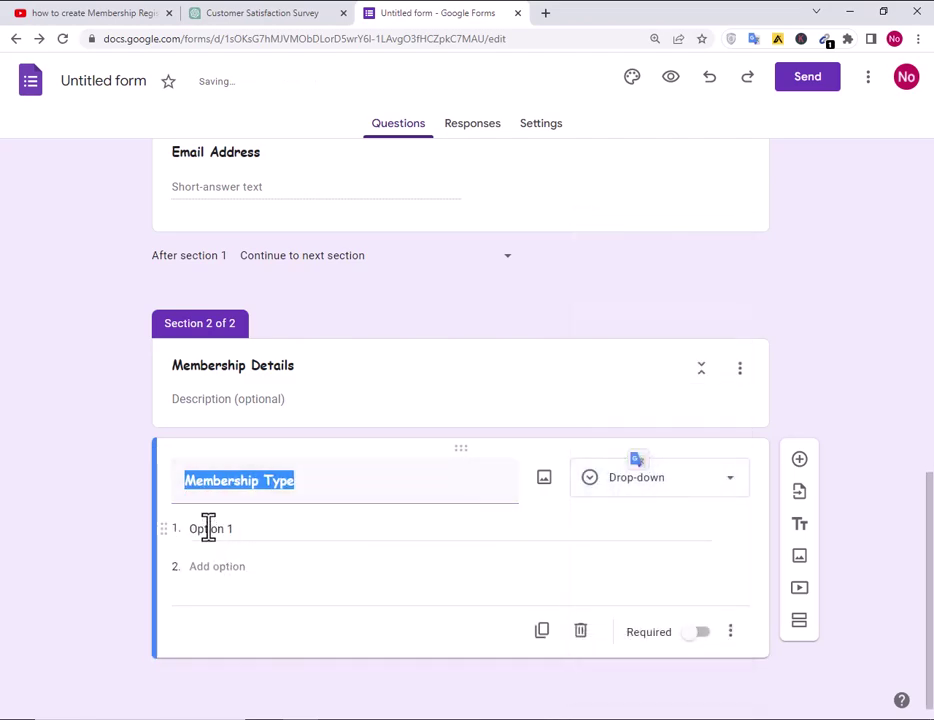
Replace the first Membership Type option with "Individual", copied from the Notepad notes.
click(484, 710)
drag(419, 449, 328, 453)
key(ctrl+c)
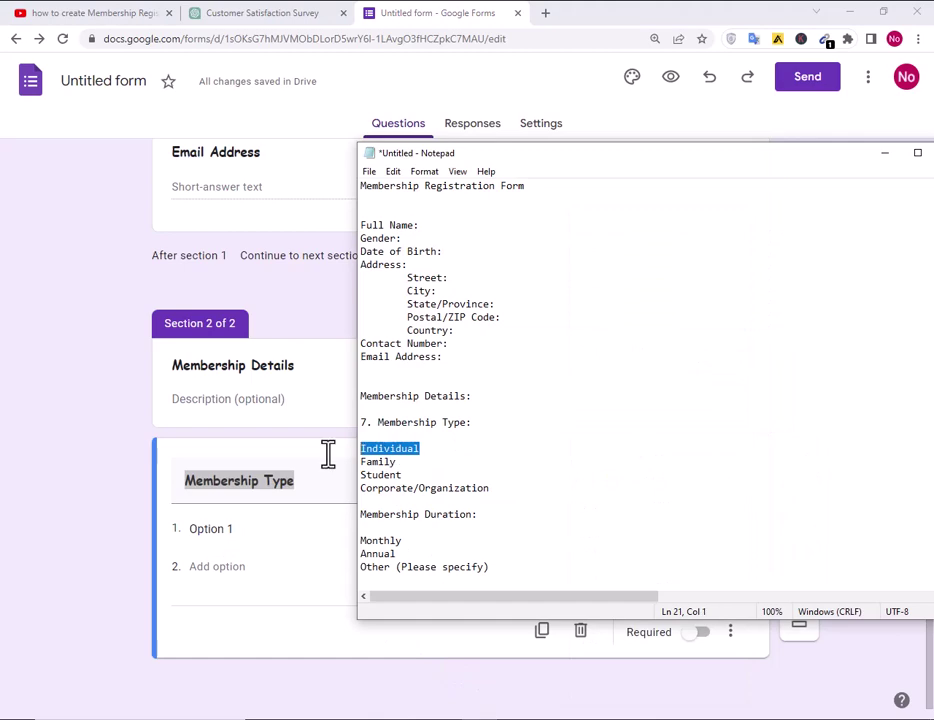
click(229, 527)
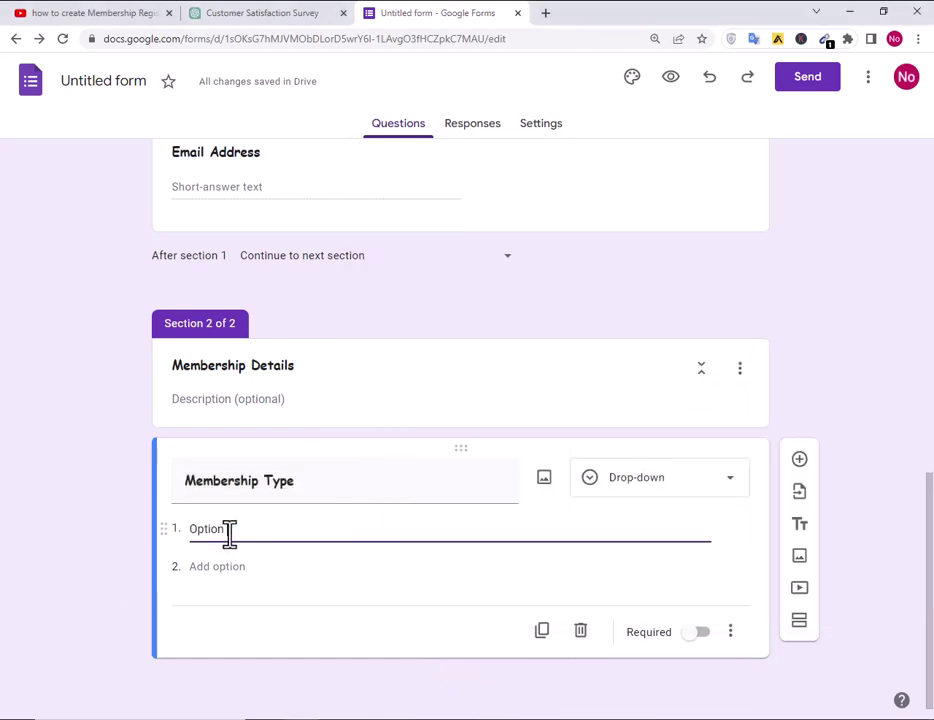
drag(248, 533, 182, 532)
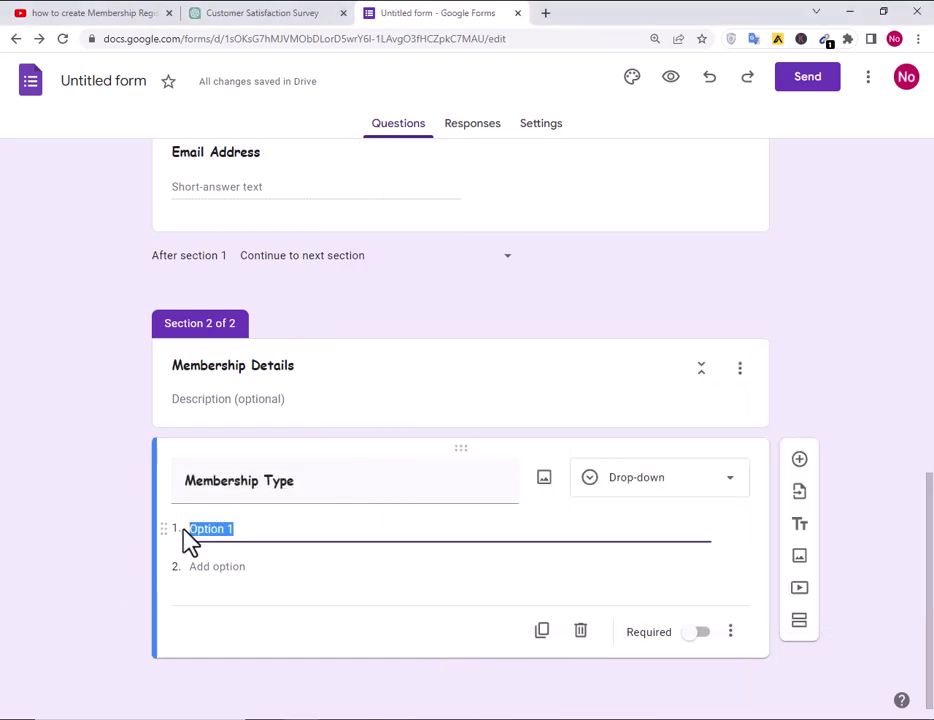
key(ctrl+v)
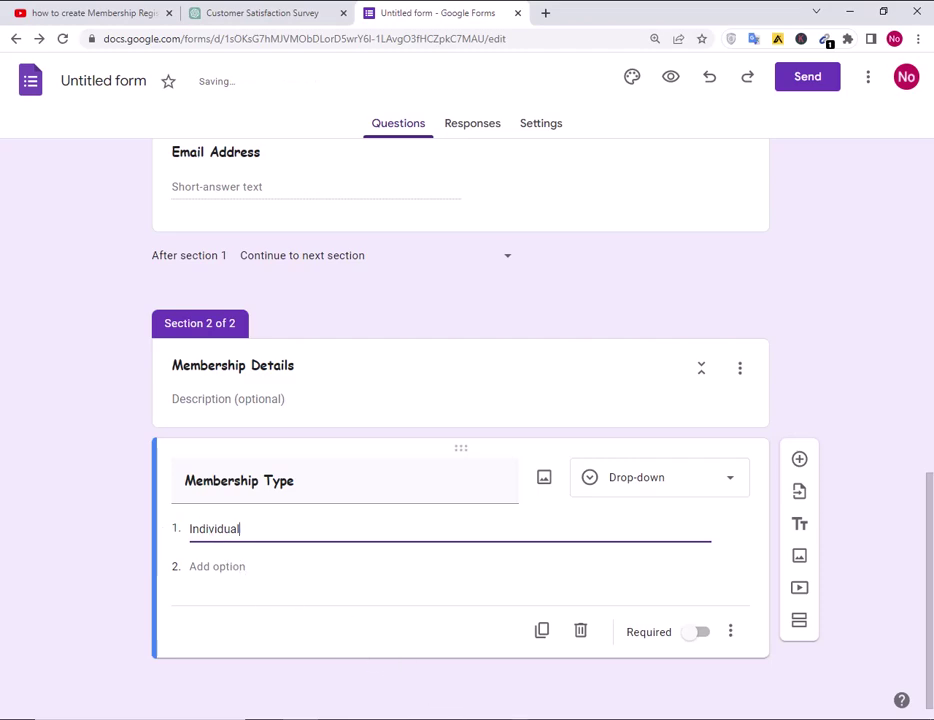
Add "Family" from the Notepad notes as the second Membership Type option.
key(alt+Tab)
drag(406, 462, 340, 460)
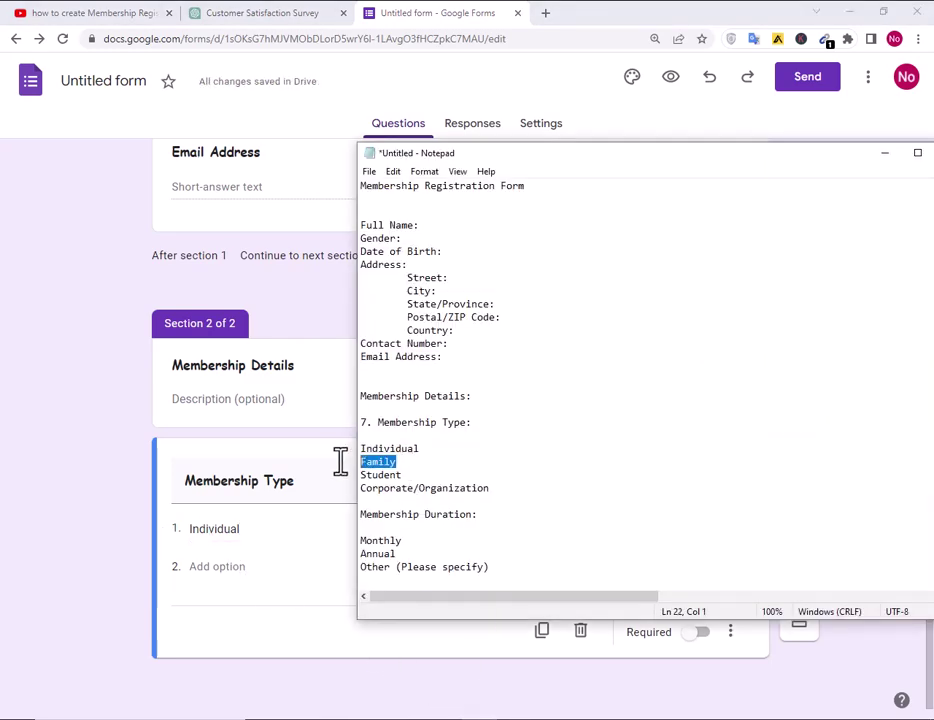
click(232, 562)
click(232, 566)
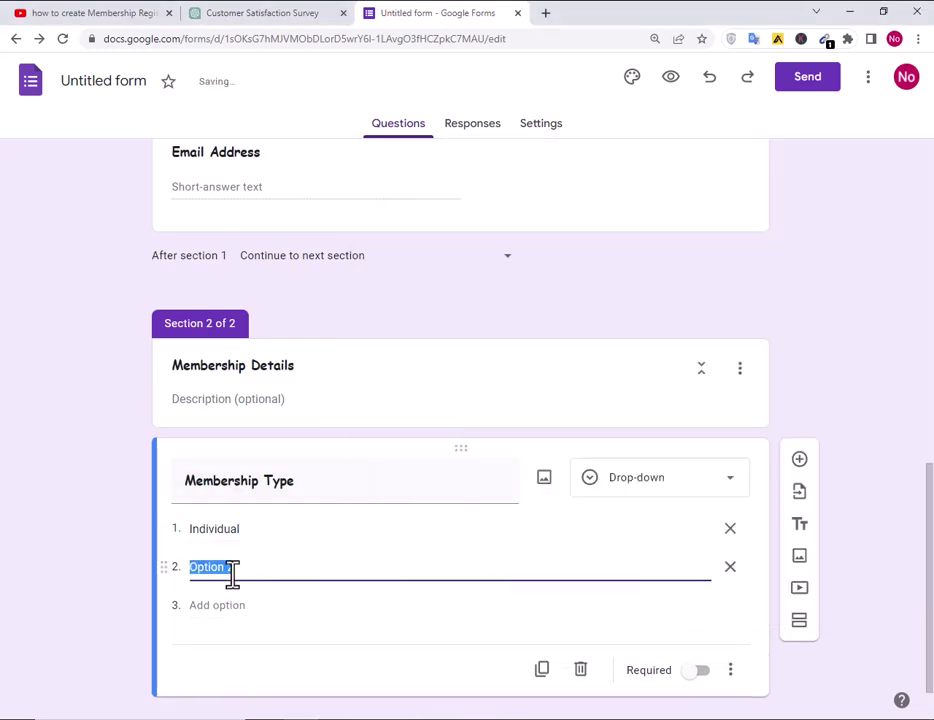
Add "Student" from the Notepad notes as the third Membership Type option.
key(alt+Tab)
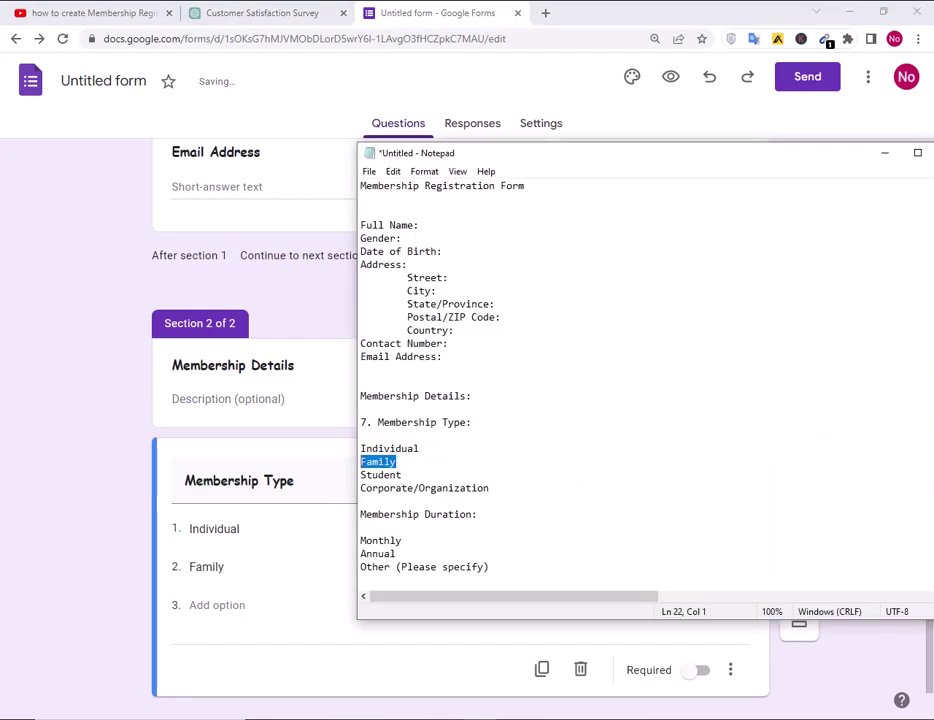
drag(404, 475, 360, 477)
key(ctrl+c)
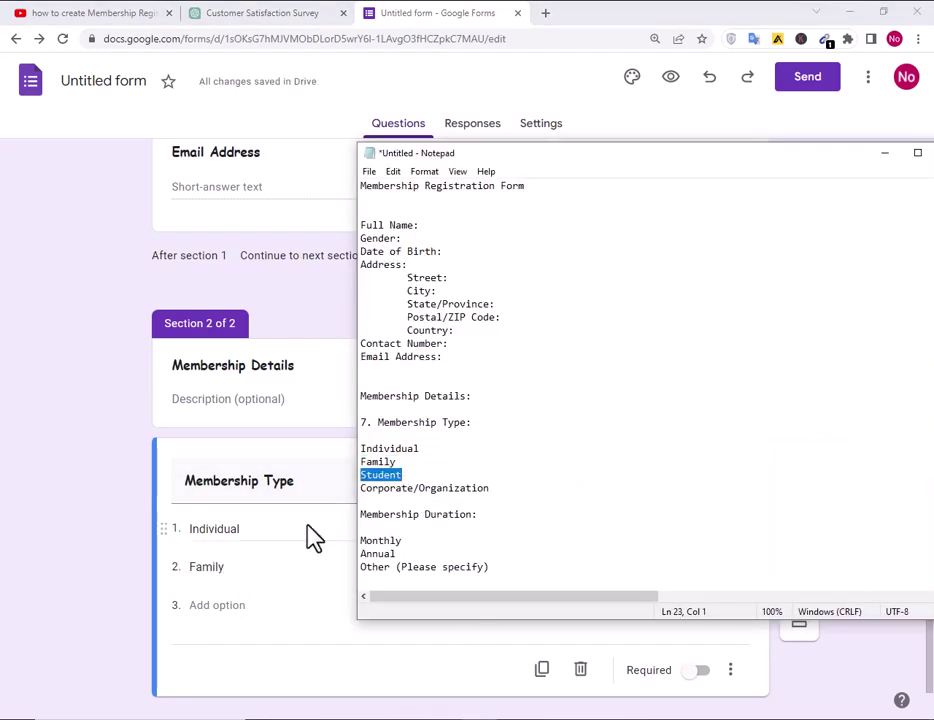
click(225, 615)
click(228, 606)
key(ctrl+v)
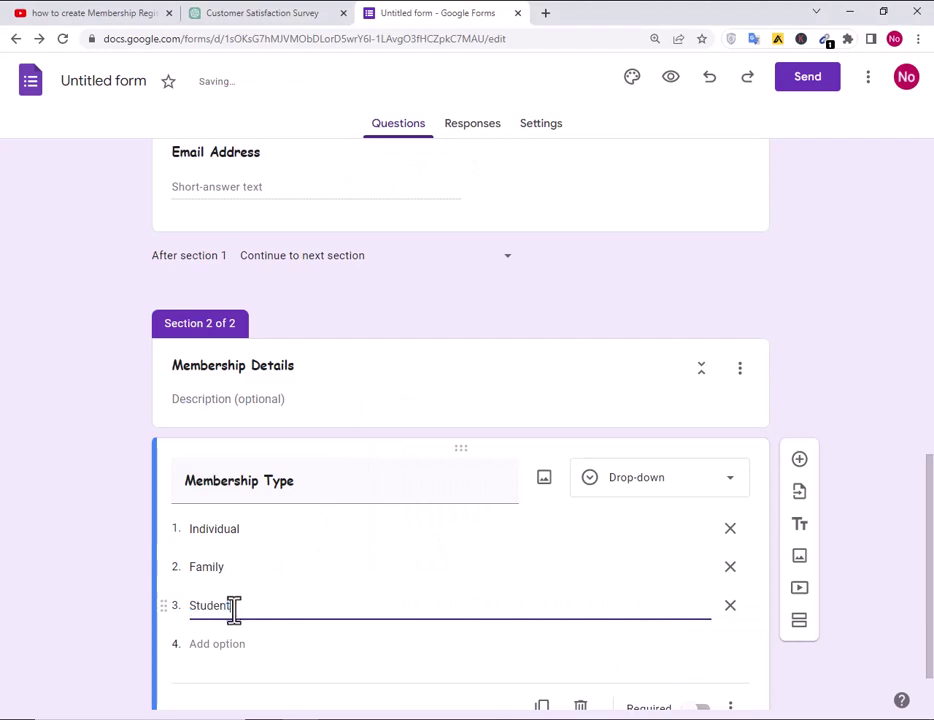
Add "Organization" from the Notepad notes as the fourth Membership Type option, replacing the whole placeholder text.
scroll(348, 635, down, 1)
click(455, 714)
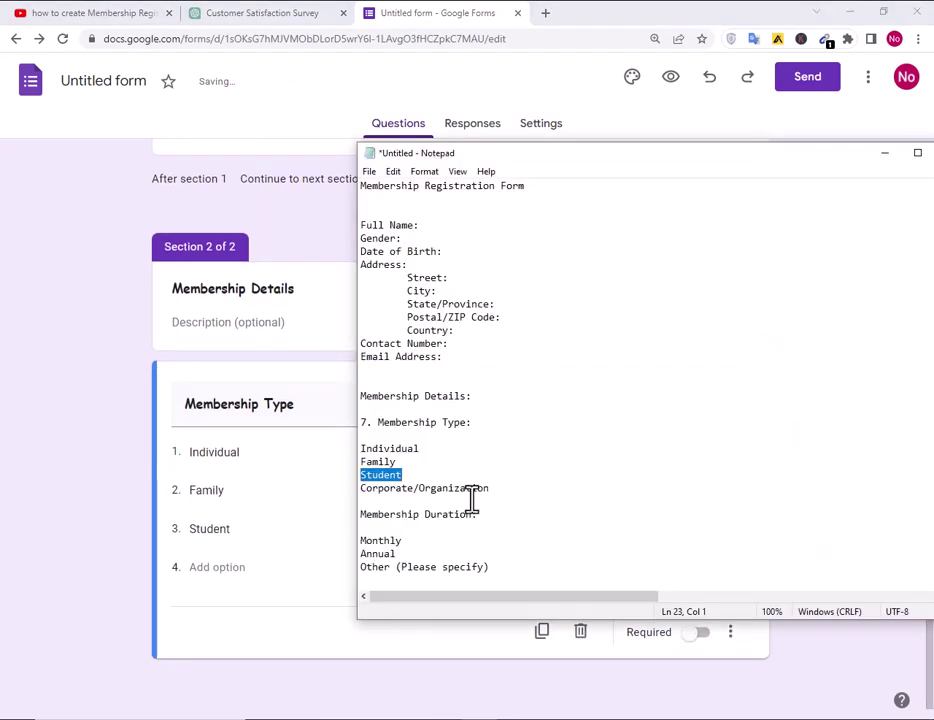
drag(421, 490, 492, 488)
key(ctrl+c)
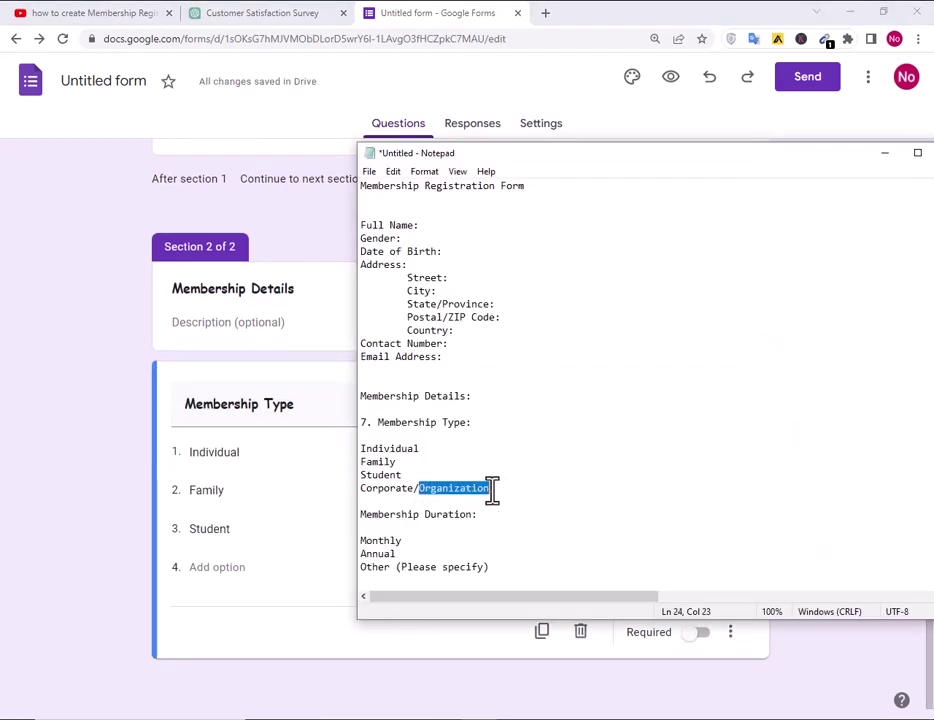
click(227, 578)
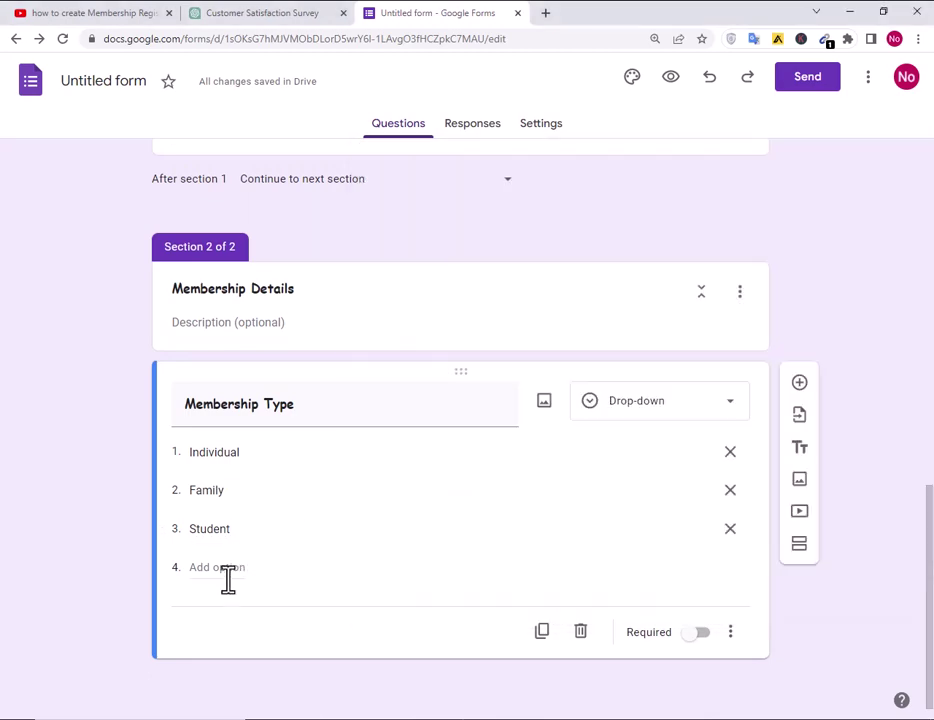
click(227, 570)
key(ctrl+v)
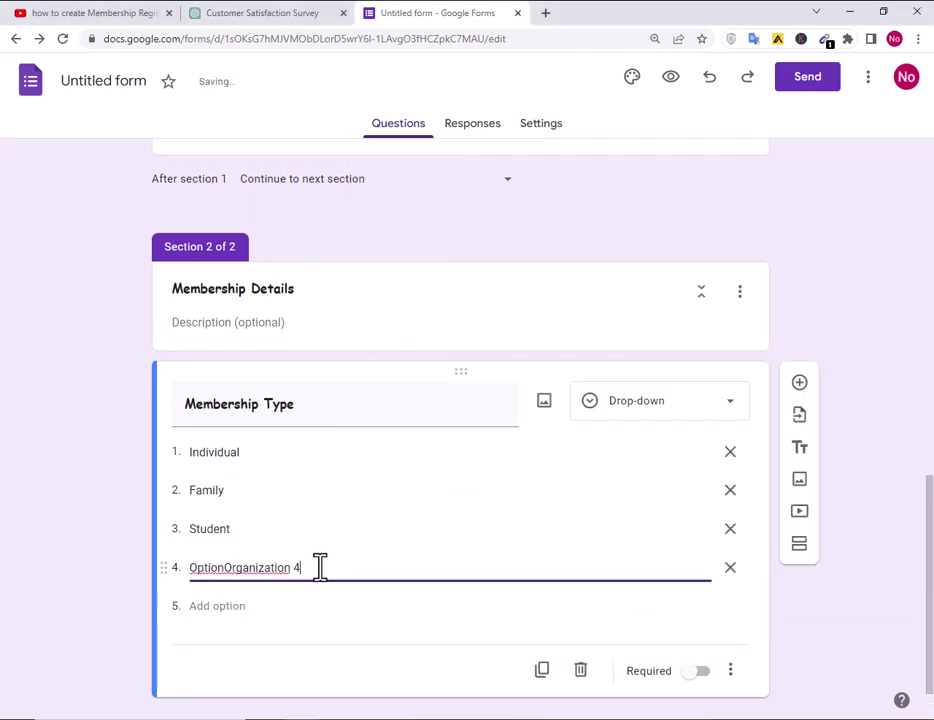
drag(320, 567, 194, 567)
key(ctrl+v)
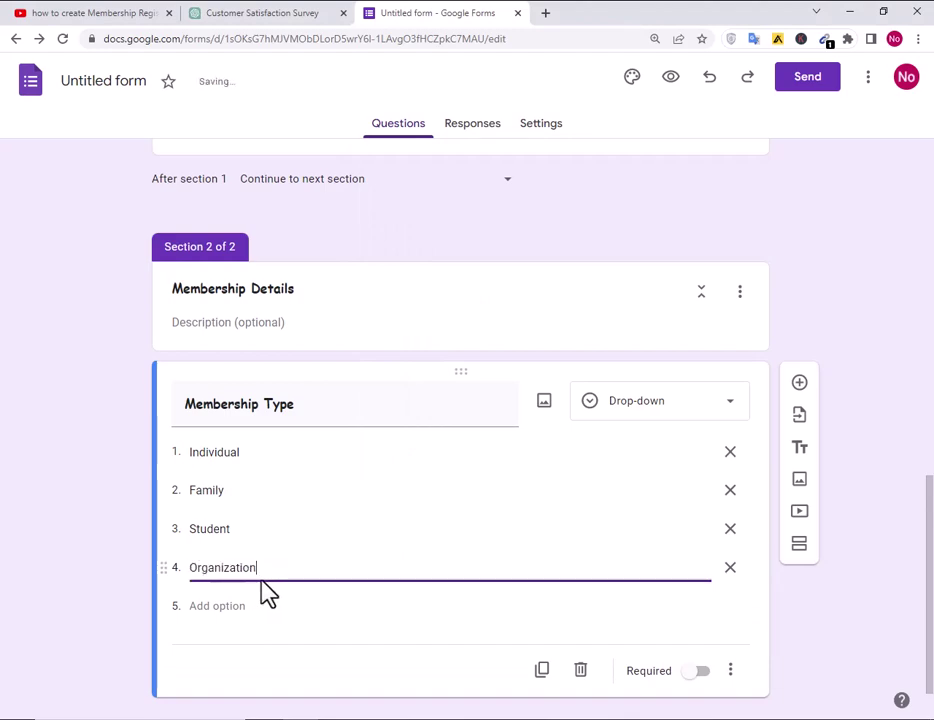
Add a question below Membership Type titled "Membership Duration", copied from the Notepad notes.
click(800, 390)
key(alt+Tab)
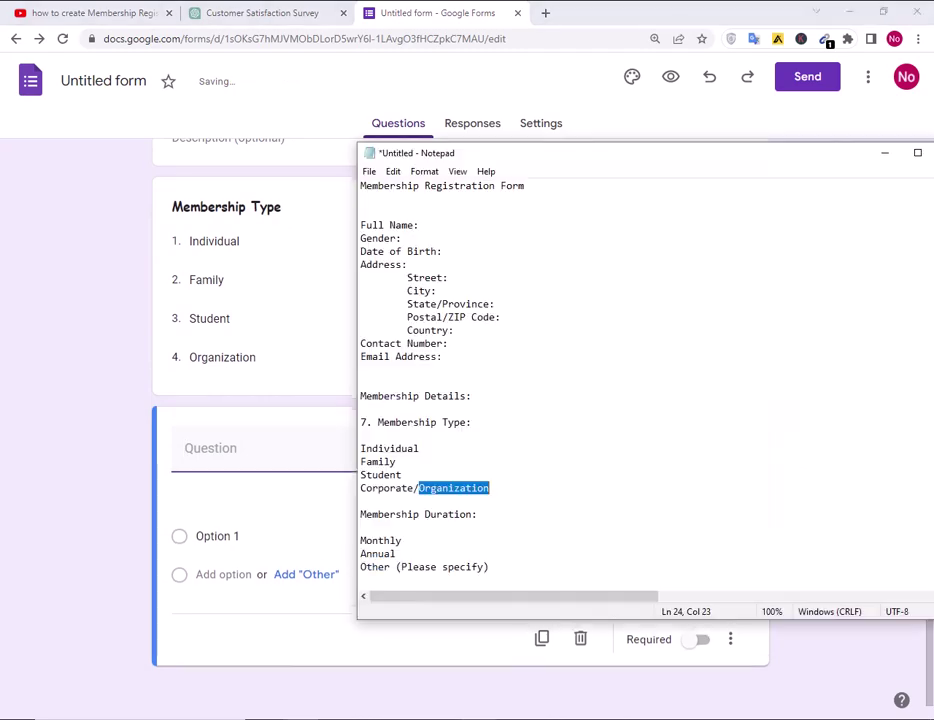
scroll(411, 516, down, 2)
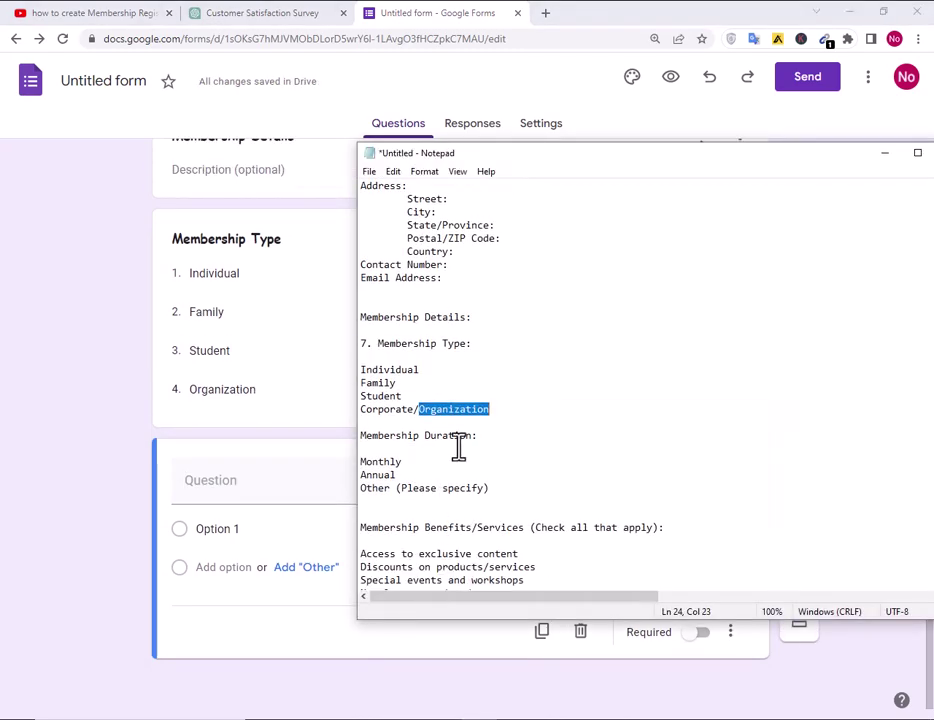
drag(470, 441, 411, 441)
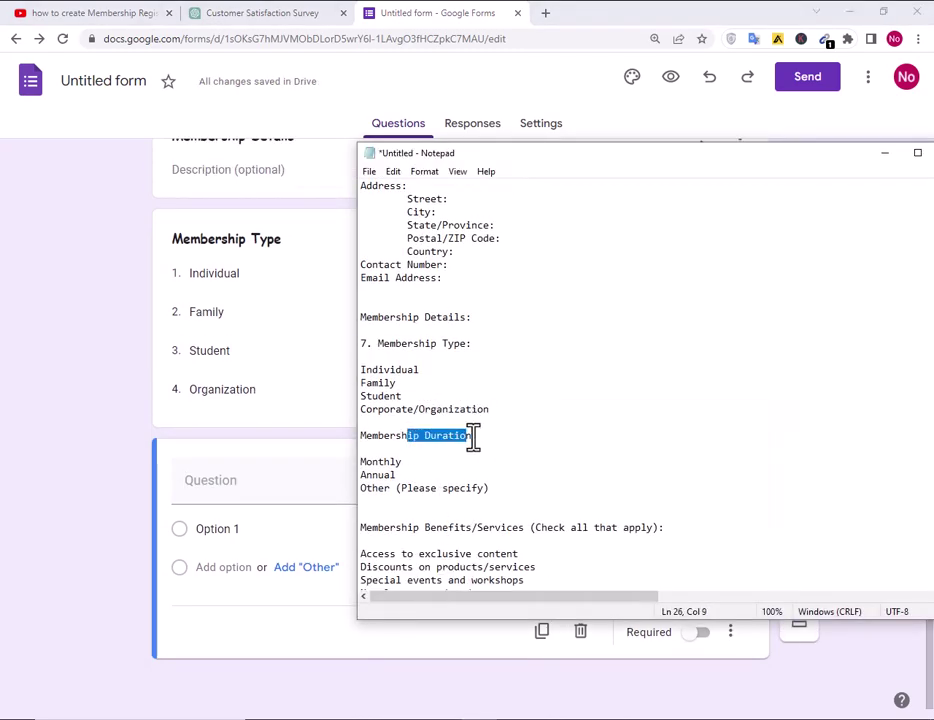
drag(473, 437, 361, 446)
key(ctrl+c)
click(247, 525)
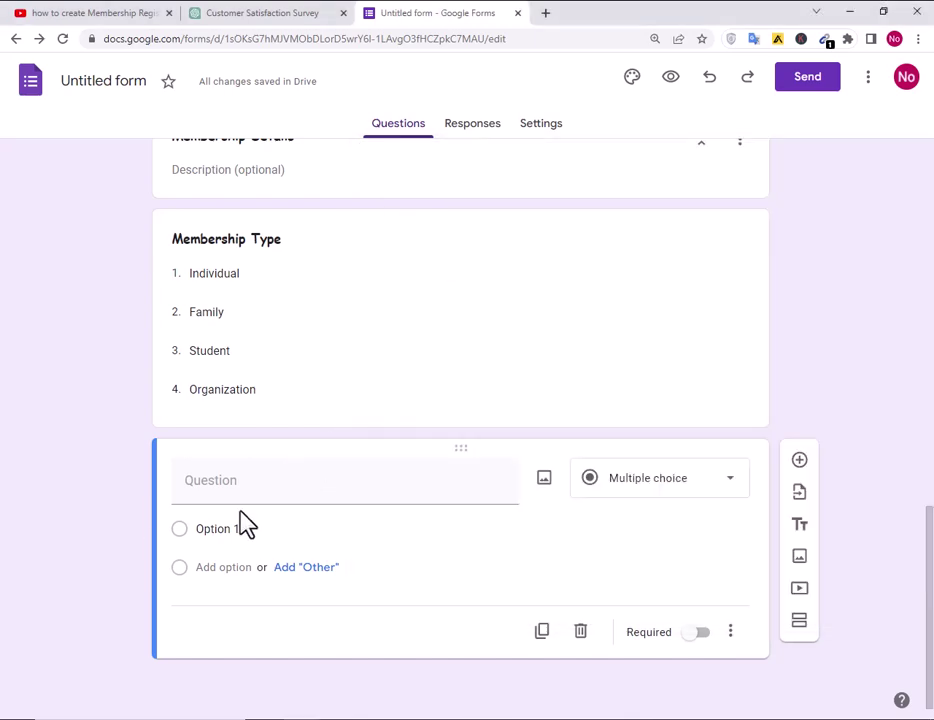
click(267, 490)
key(ctrl+v)
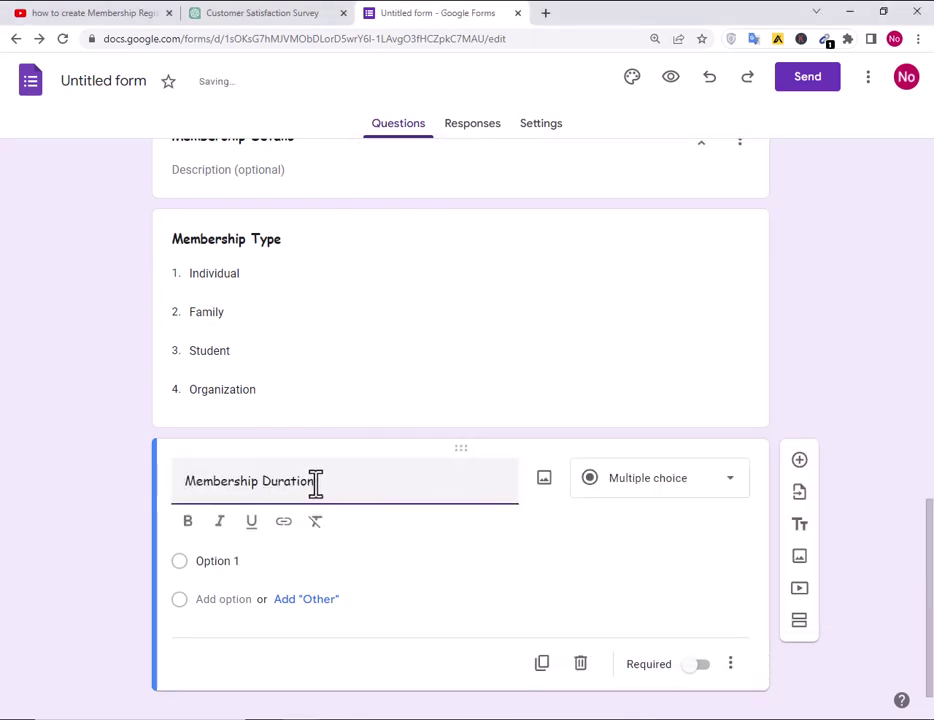
Make the "Membership Duration" question title bold and set its answer type to Drop-down.
drag(316, 481, 167, 492)
click(190, 523)
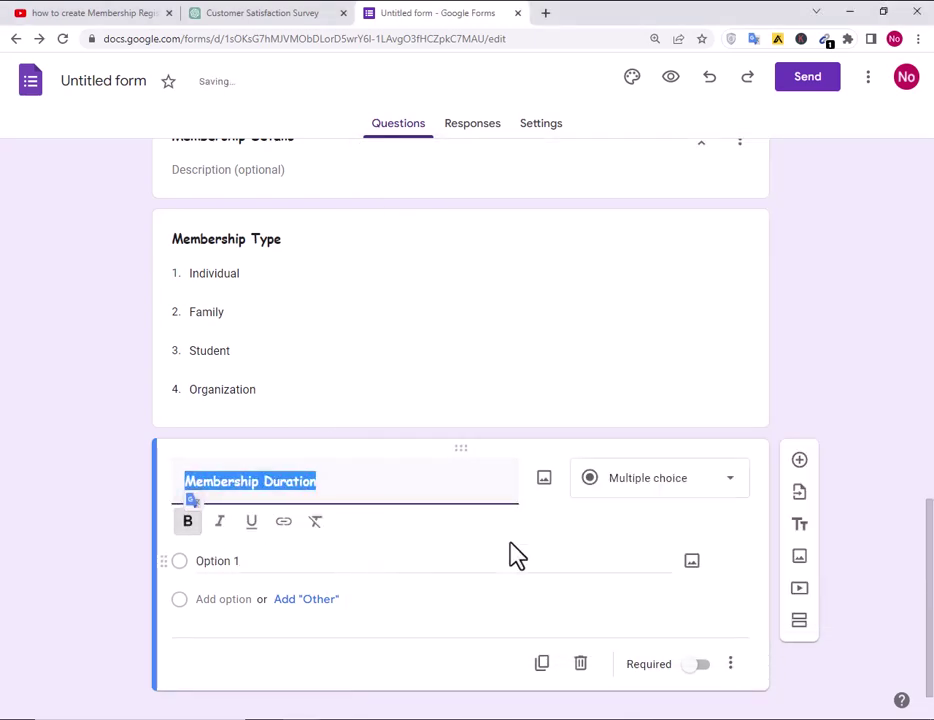
click(645, 478)
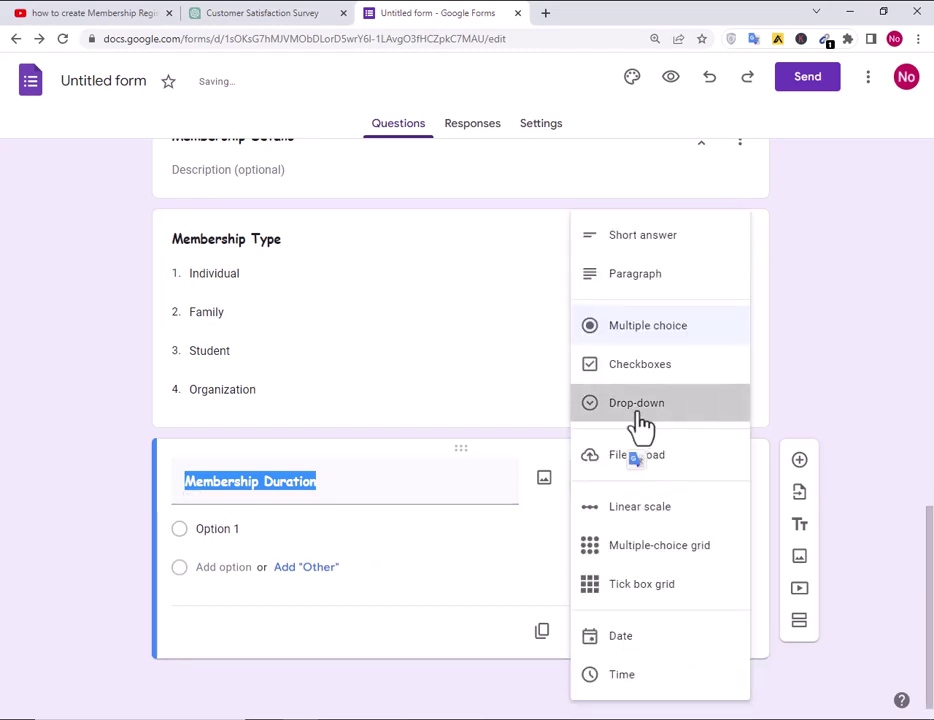
click(641, 410)
Replace the first Membership Duration option with "Monthly", copied from the Notepad notes.
key(alt+Tab)
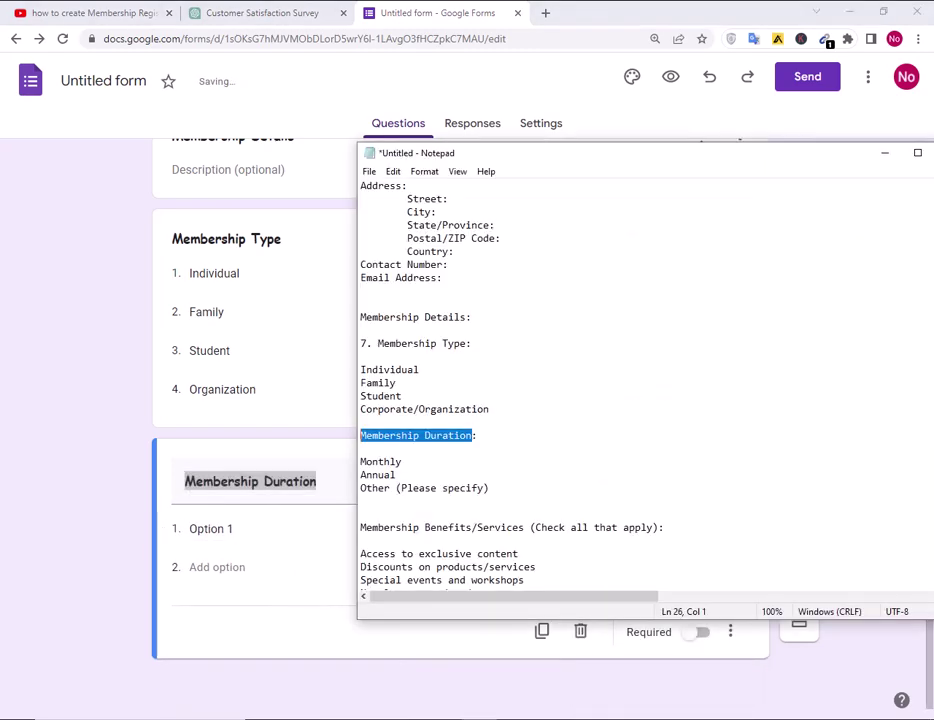
drag(403, 462, 333, 460)
key(ctrl+c)
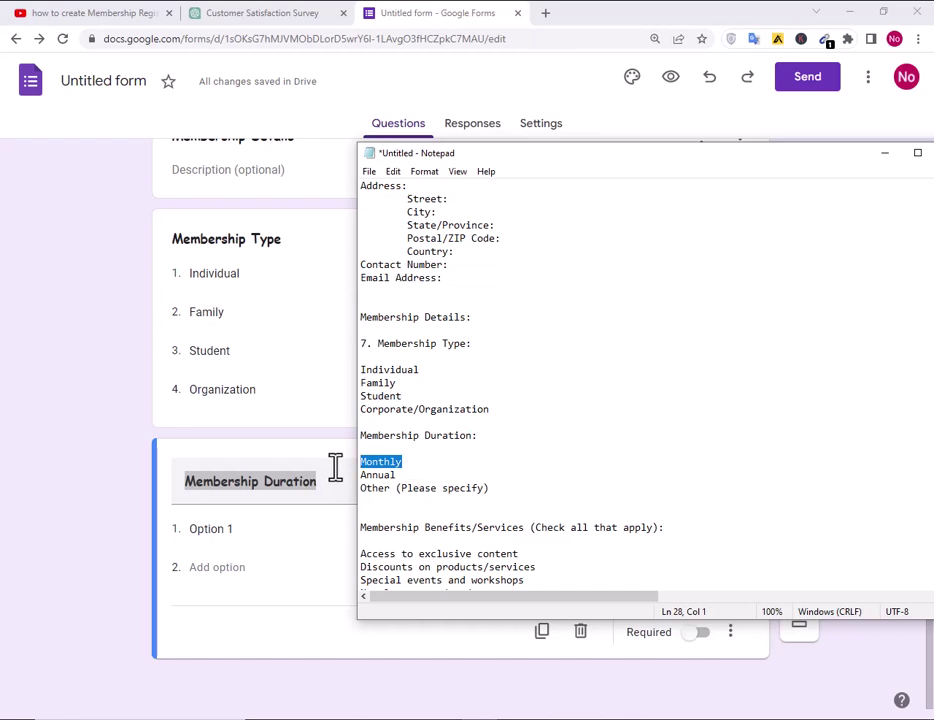
key(alt+Tab)
click(214, 532)
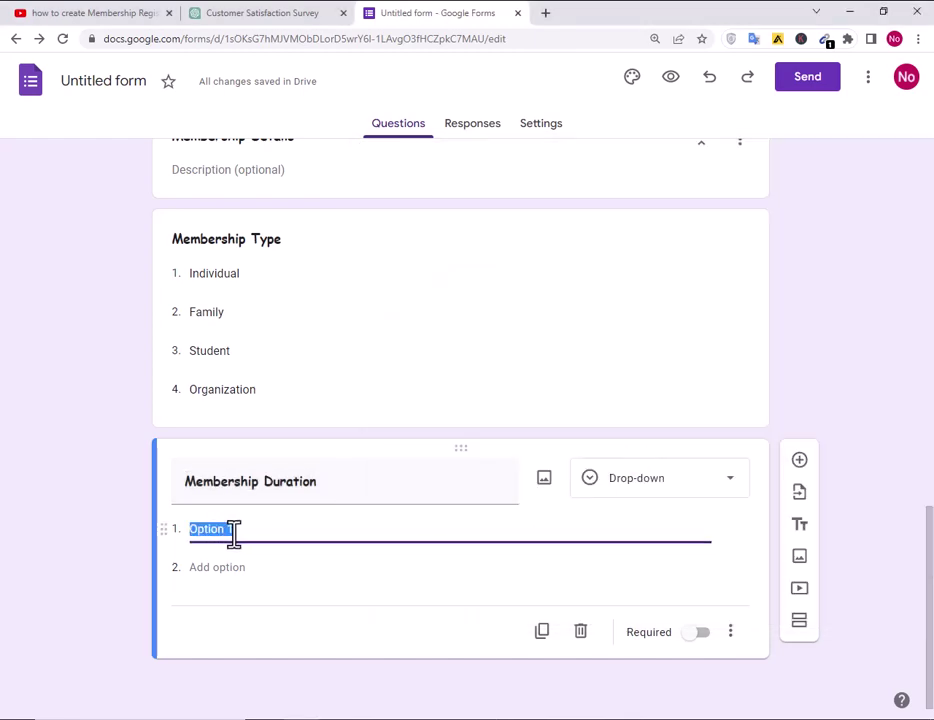
key(ctrl+v)
Add "Annual" from the Notepad notes as the second Membership Duration option.
key(alt+Tab)
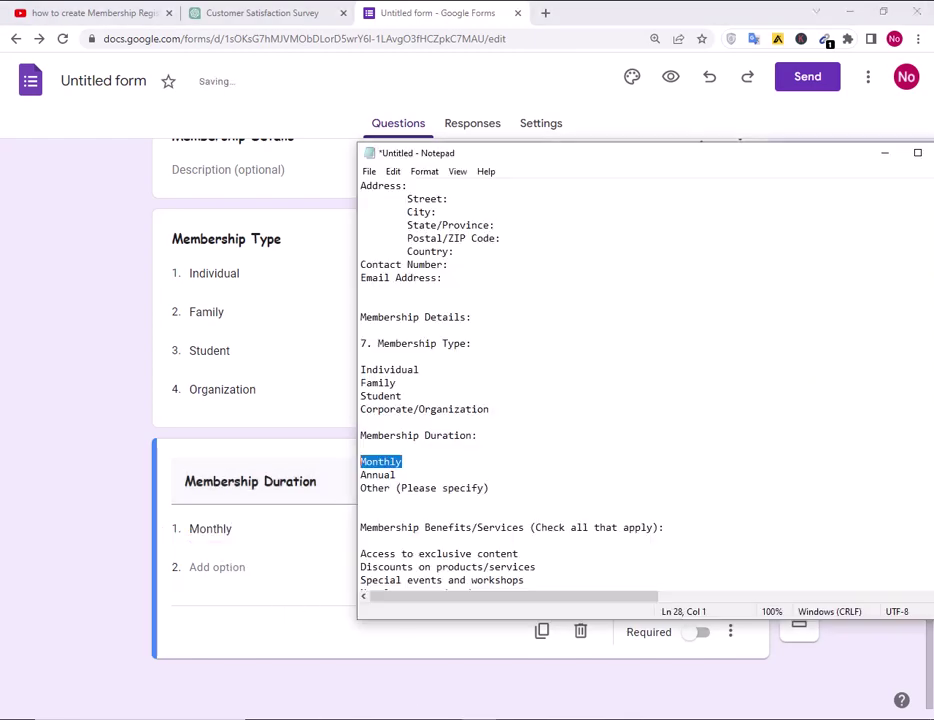
drag(420, 476, 332, 474)
key(ctrl+c)
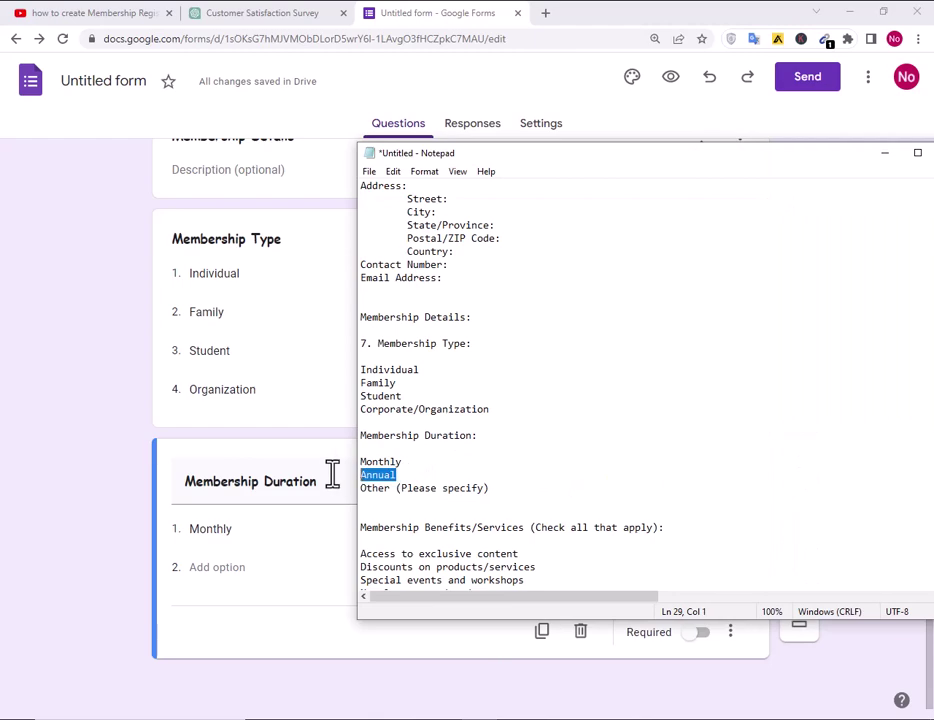
key(alt+Tab)
click(210, 570)
key(ctrl+v)
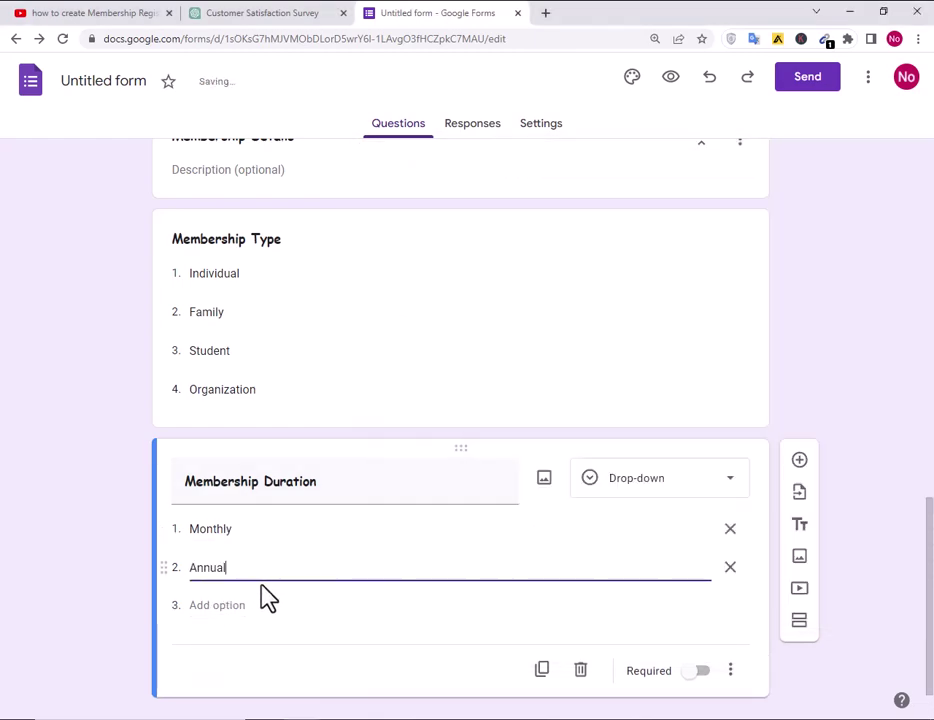
Add "Other (Please specify)" from the Notepad notes as the third Membership Duration option.
key(alt+Tab)
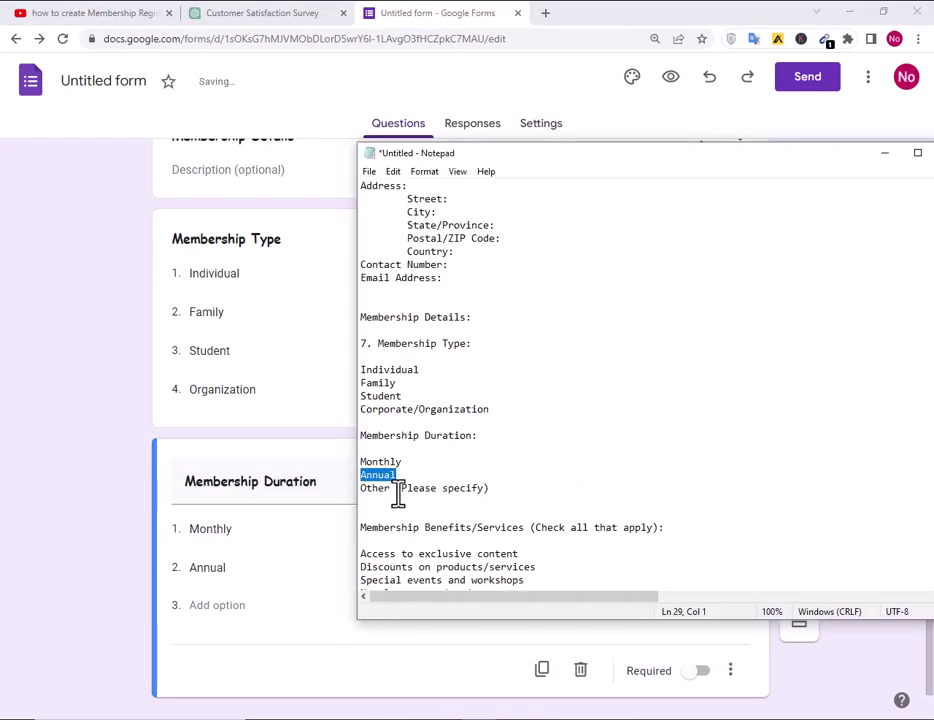
drag(494, 489, 354, 487)
key(ctrl+c)
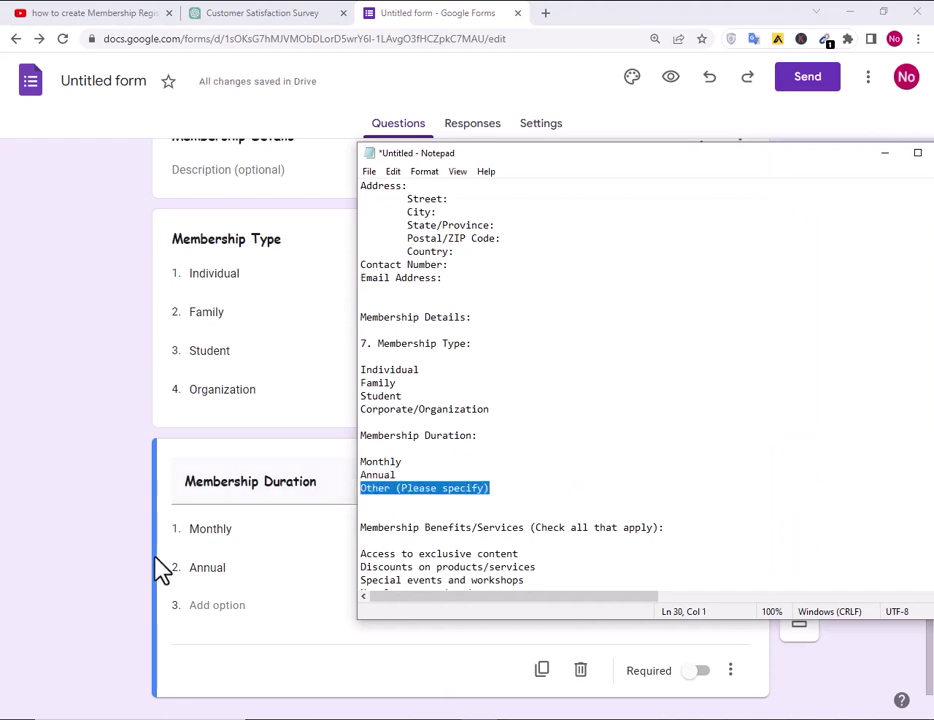
key(alt+Tab)
click(208, 605)
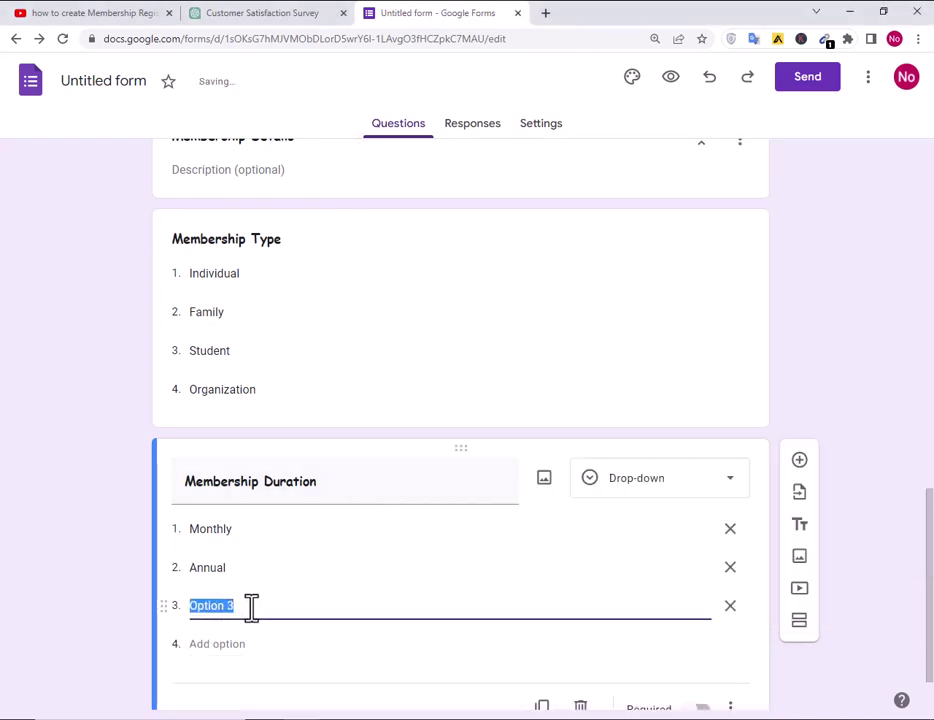
key(ctrl+v)
scroll(250, 618, down, 1)
Add a question below Membership Duration titled "Membership Benefits/Services (Check all that apply)", copied from the Notepad notes.
key(alt+Tab)
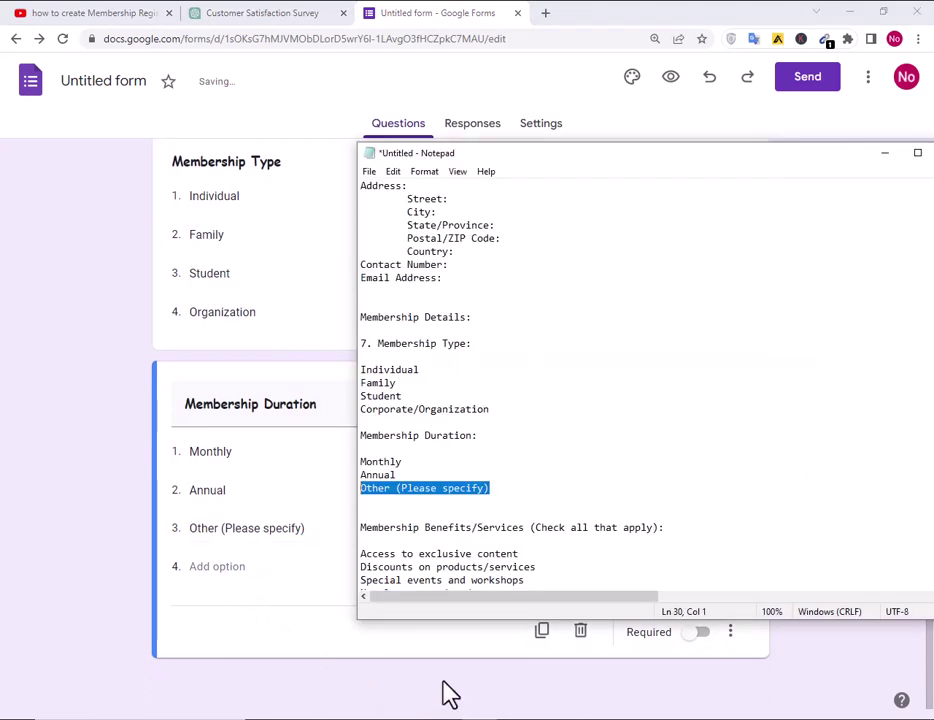
scroll(405, 540, down, 2)
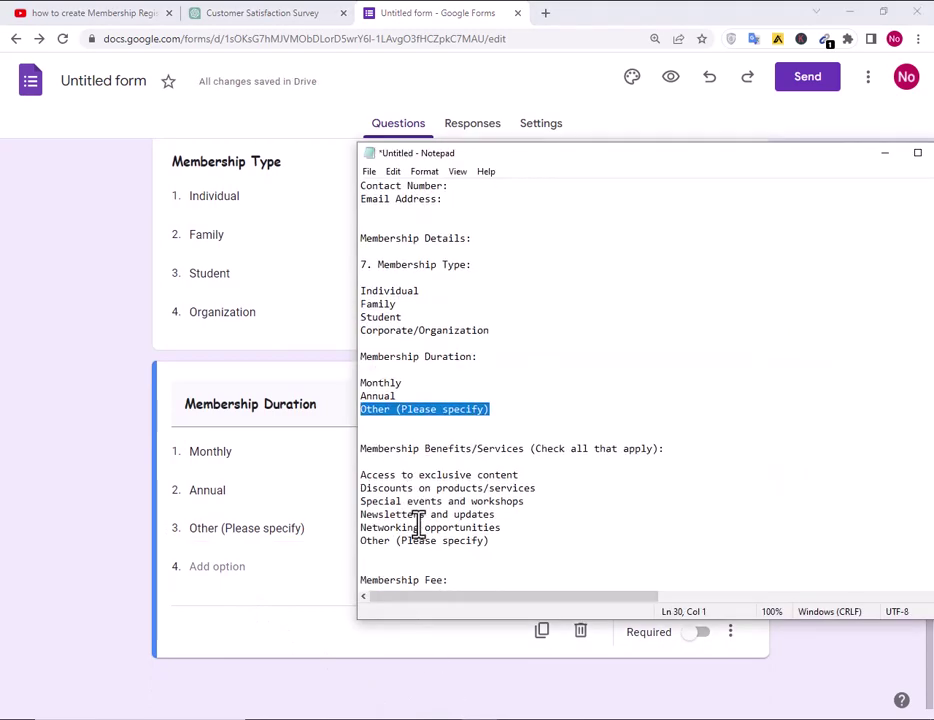
key(alt+Tab)
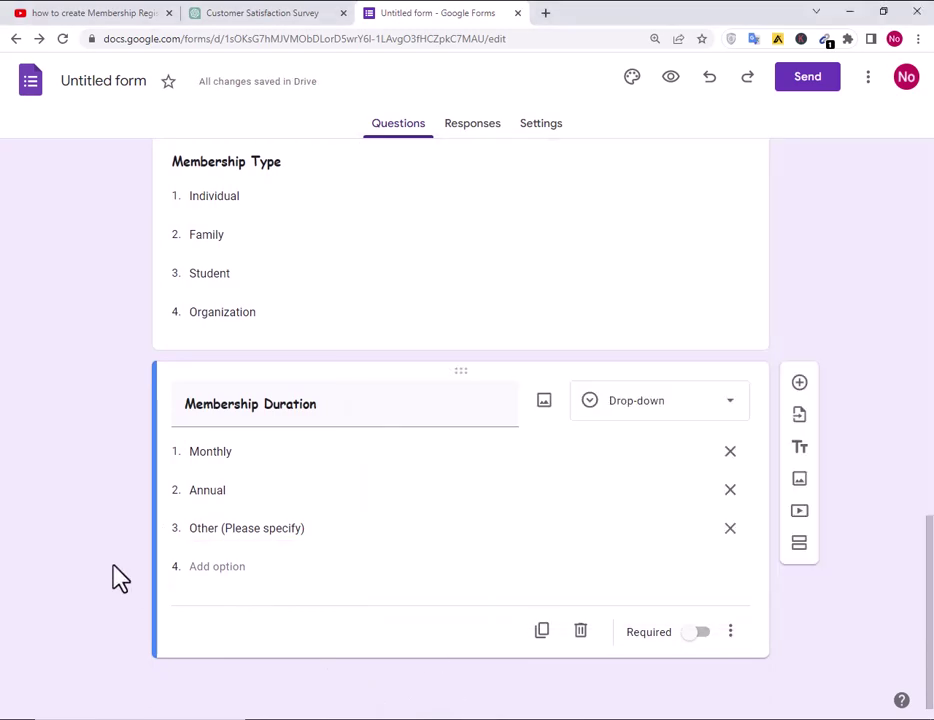
click(799, 384)
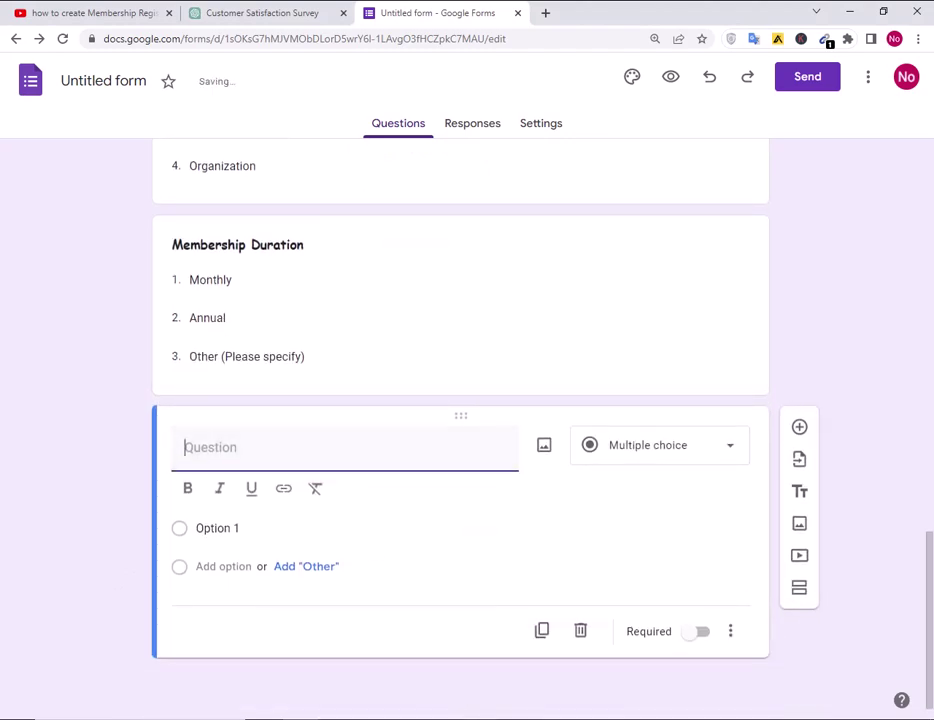
key(alt+Tab)
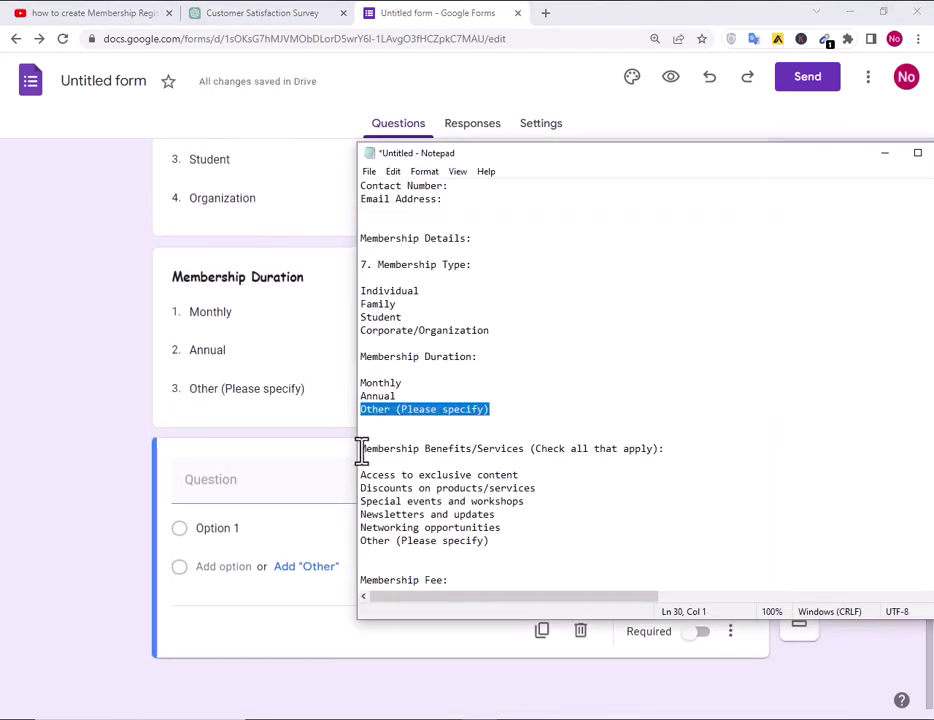
drag(362, 450, 672, 449)
key(ctrl+c)
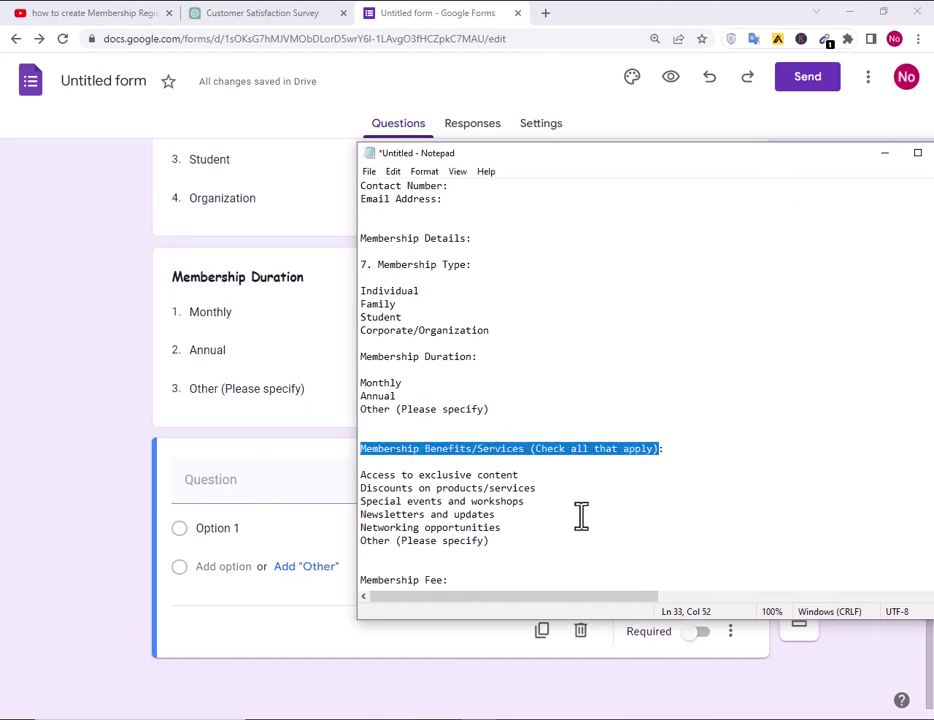
click(220, 495)
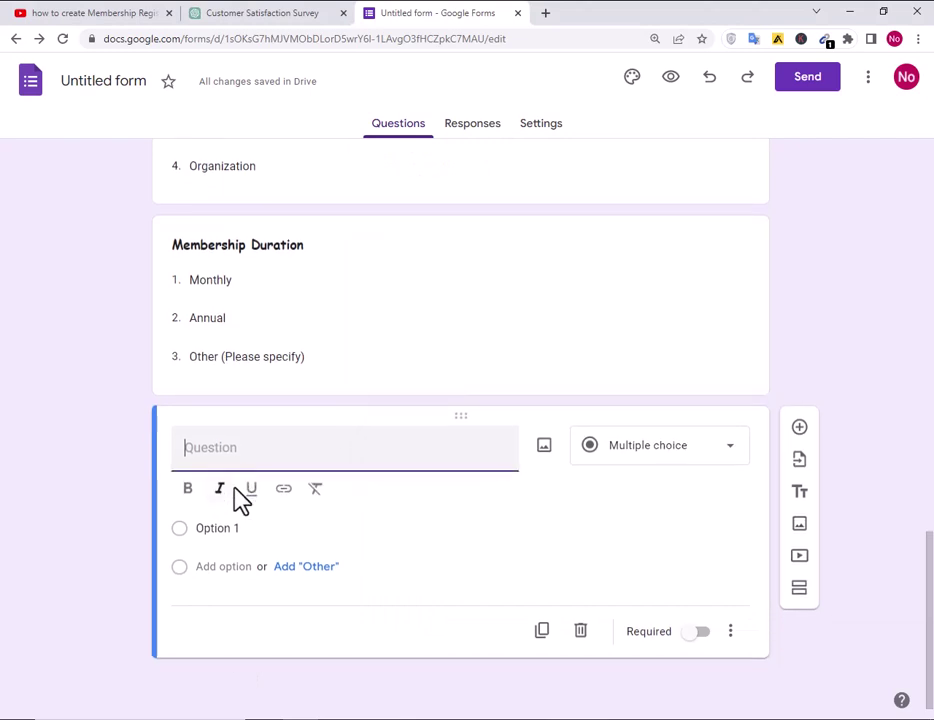
key(ctrl+v)
Make the Membership Benefits/Services question title bold and set its answer type to Drop-down.
drag(508, 447, 150, 444)
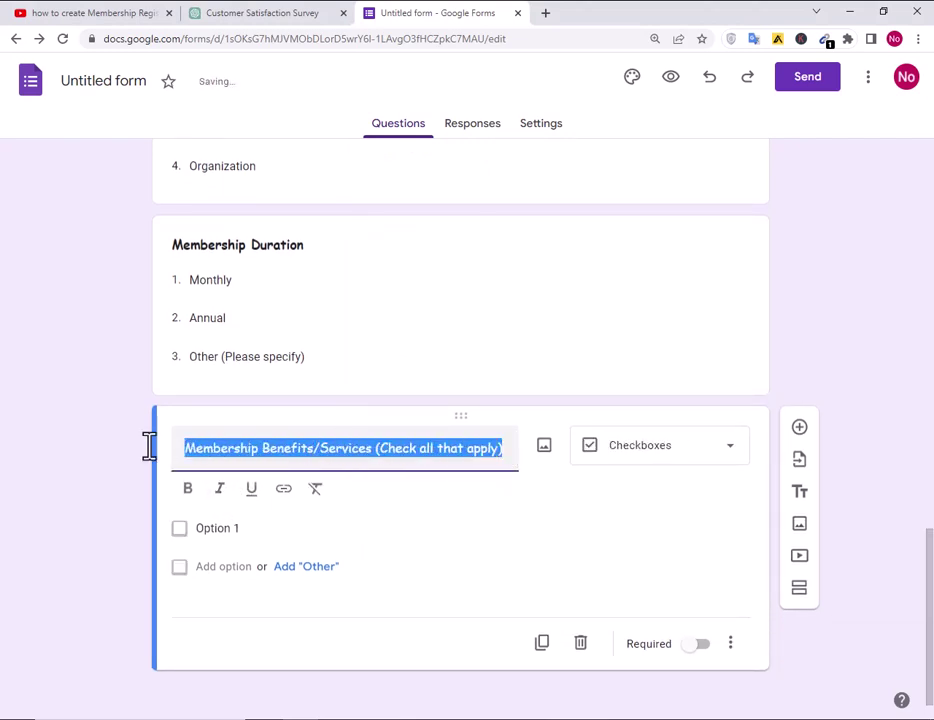
key(ctrl+b)
click(119, 507)
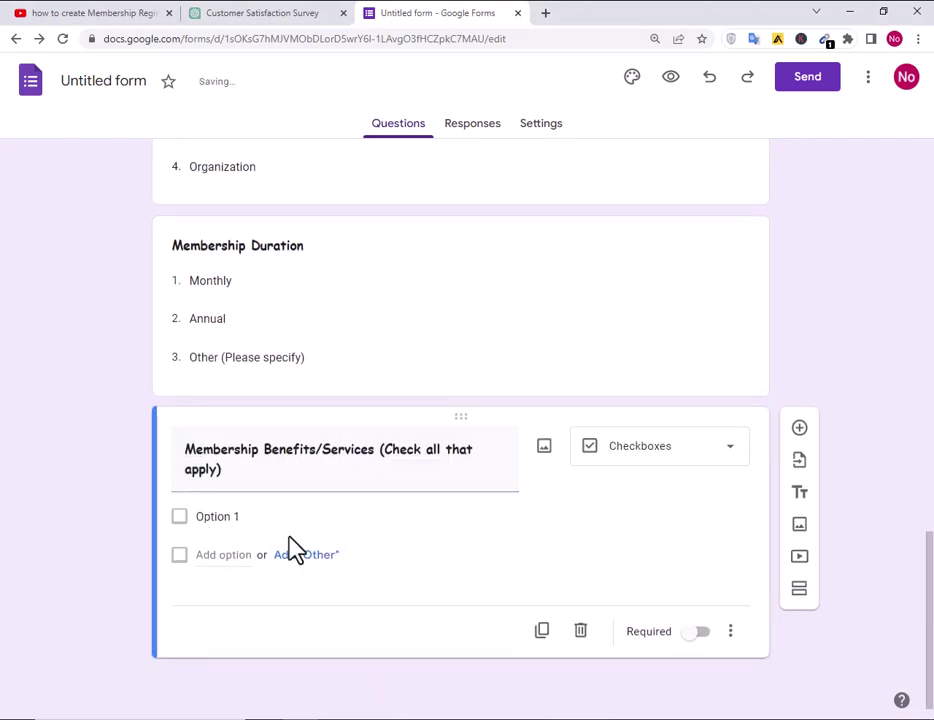
click(688, 459)
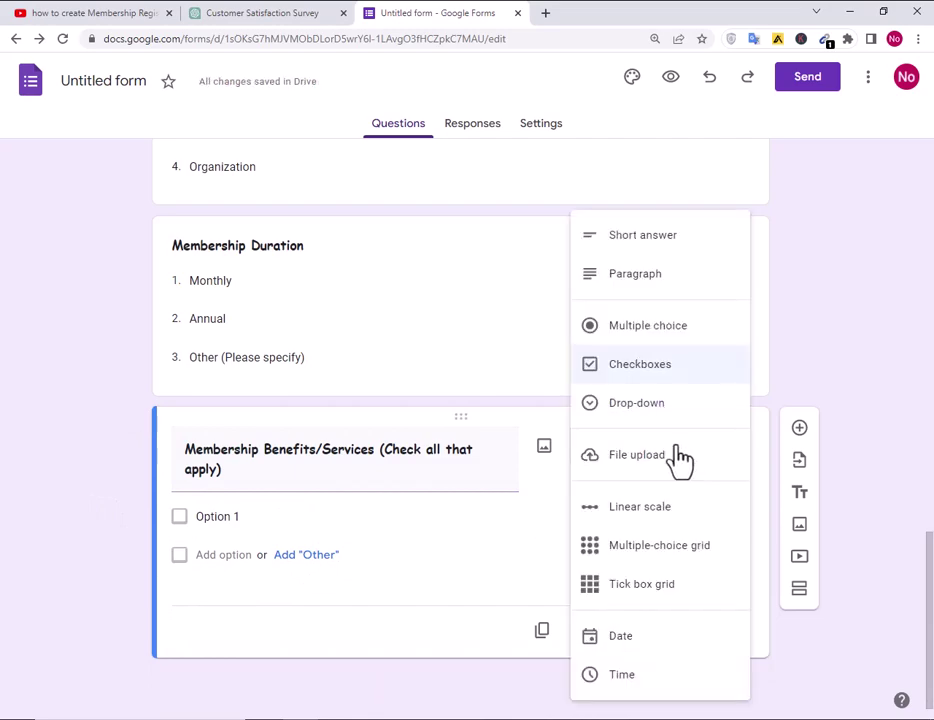
click(652, 404)
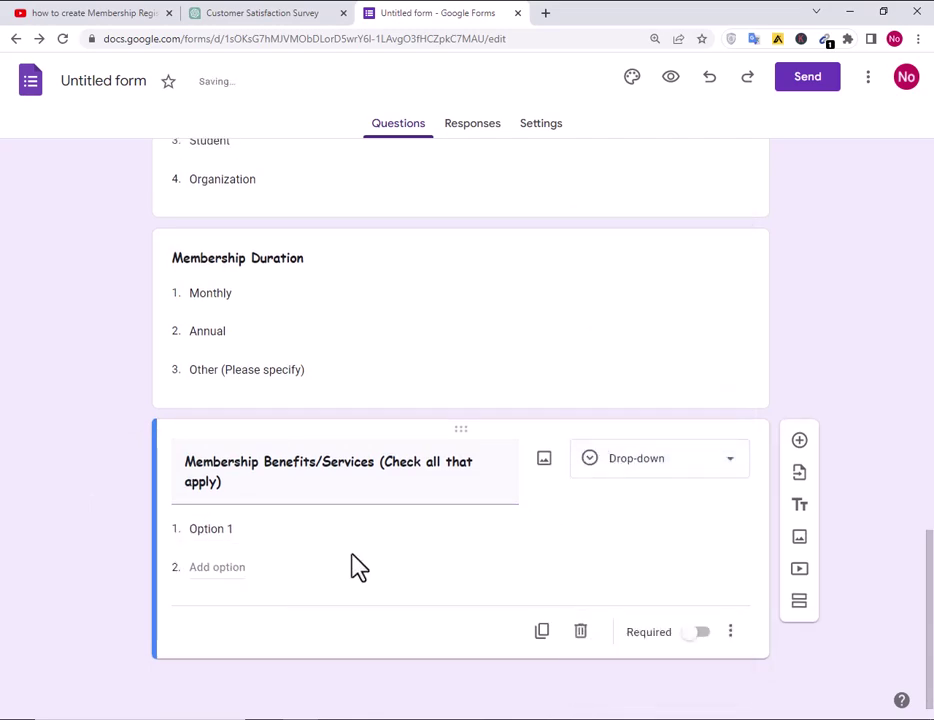
Replace the first Membership Benefits/Services option with "Access to exclusive content", copied from the Notepad notes.
click(474, 715)
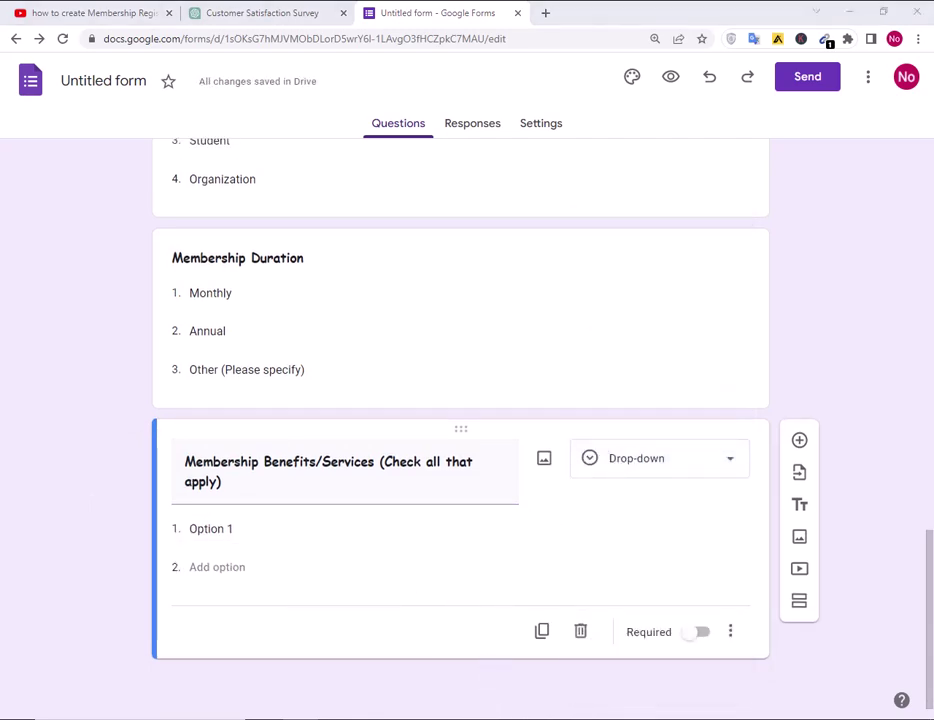
drag(522, 476, 337, 475)
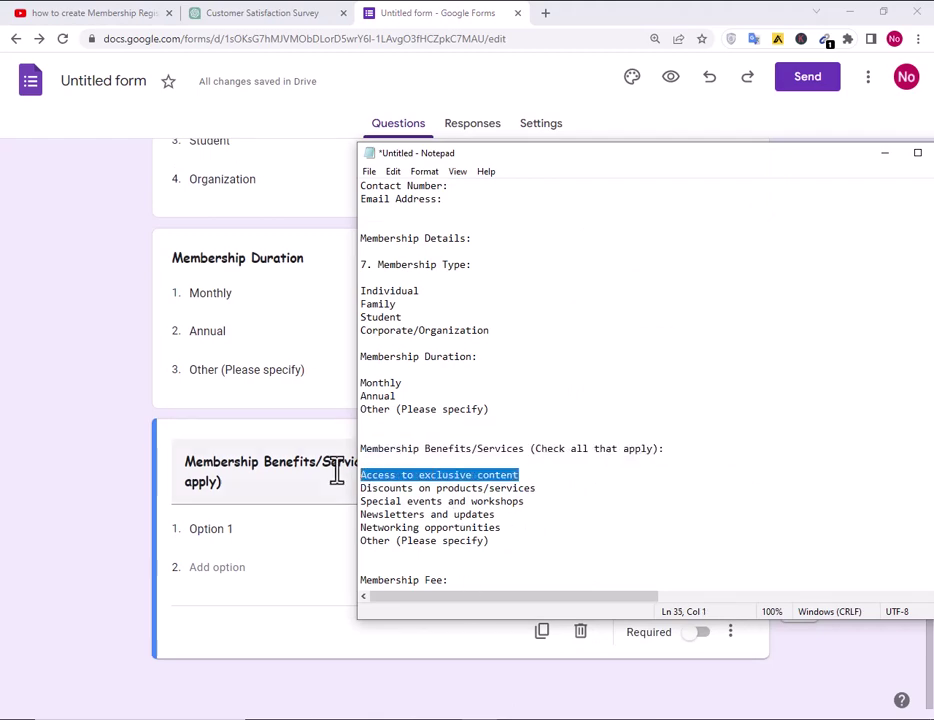
click(219, 530)
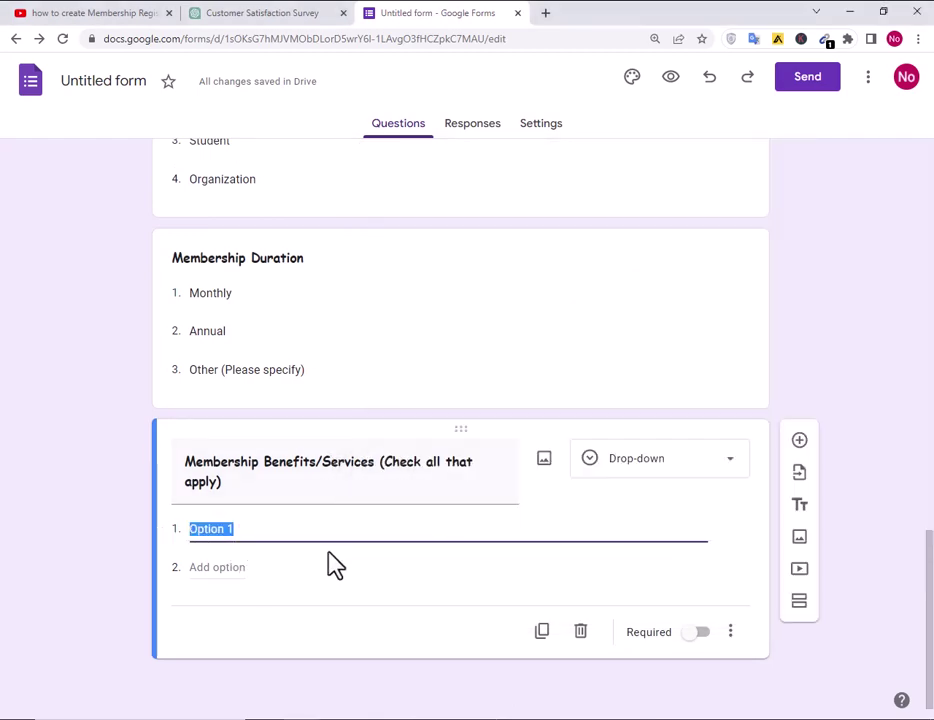
text(Access to exclusive content)
Add "Discounts on products/services" from the Notepad notes as the second Membership Benefits/Services option.
key(alt+Tab)
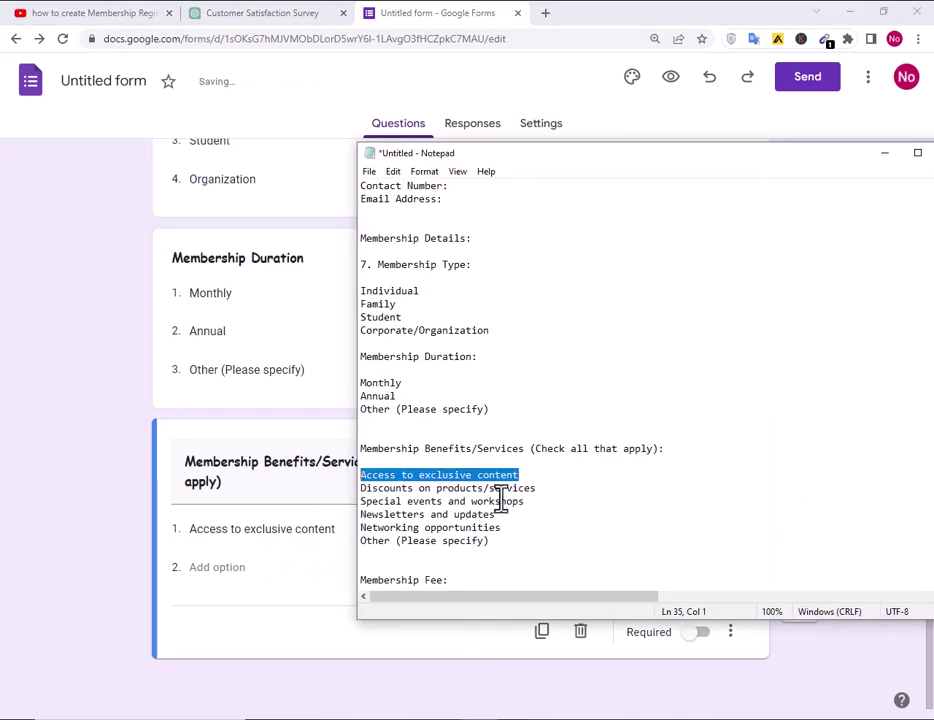
drag(544, 486, 355, 493)
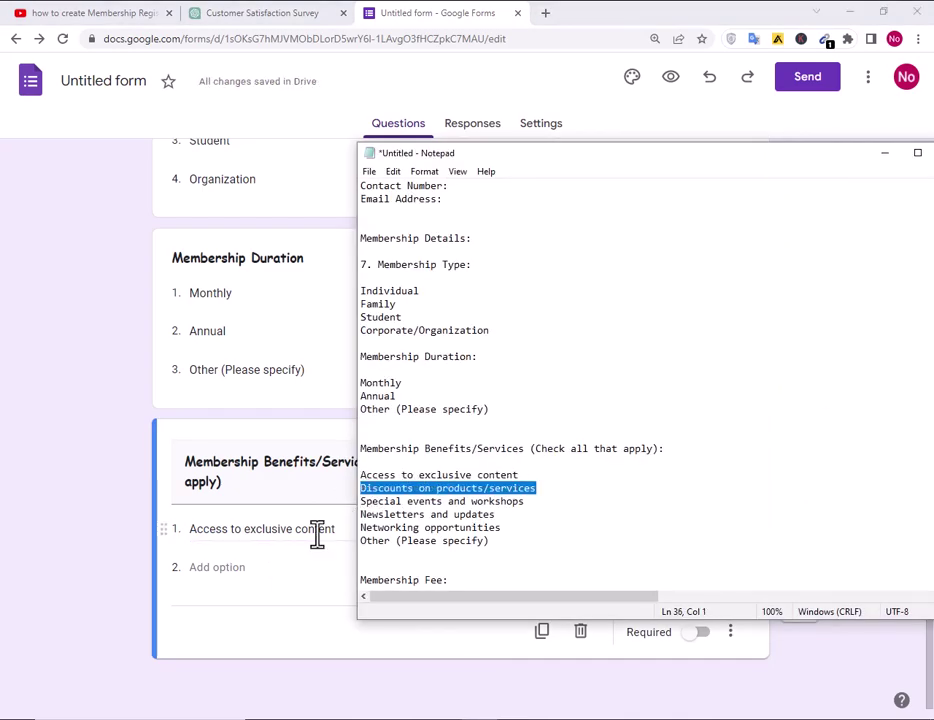
key(alt+Tab)
click(240, 567)
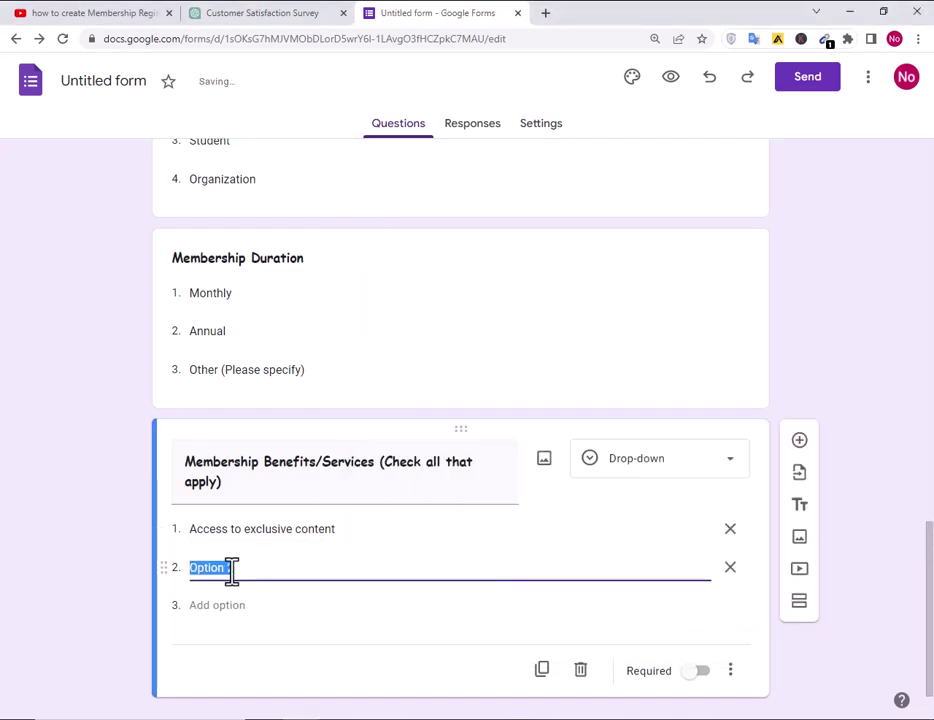
text(Discounts on products/services)
Add "Special events and workshops" from the Notepad notes as the third Membership Benefits/Services option.
key(alt+Tab)
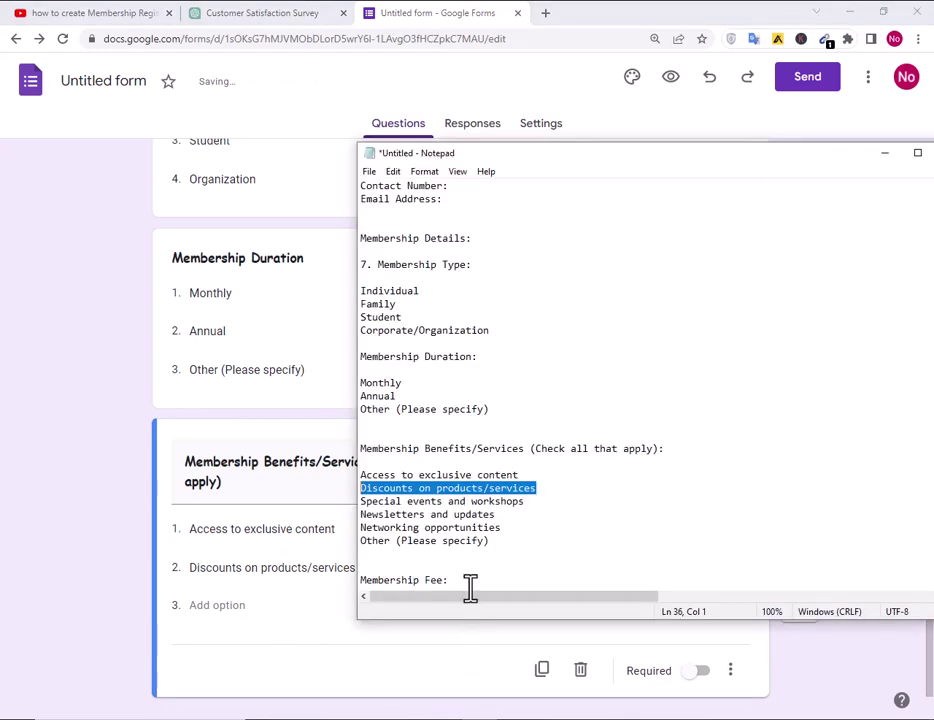
drag(537, 502, 357, 503)
key(ctrl+c)
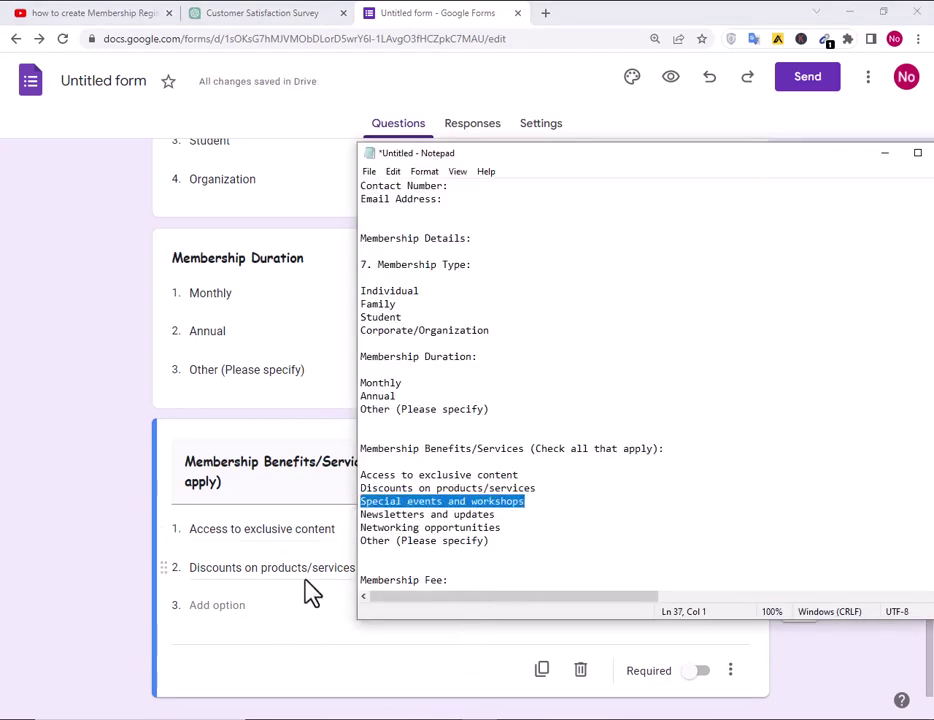
key(alt+Tab)
click(229, 606)
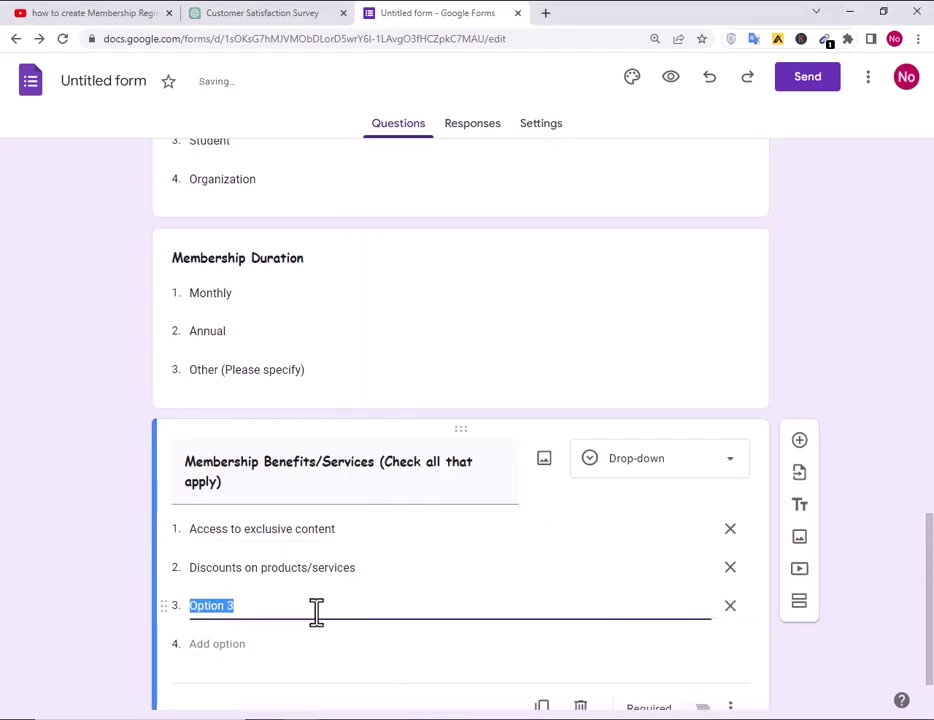
key(ctrl+v)
scroll(400, 660, down, 1)
Add "Newsletters and updates" from the Notepad notes as the fourth Membership Benefits/Services option.
key(alt+Tab)
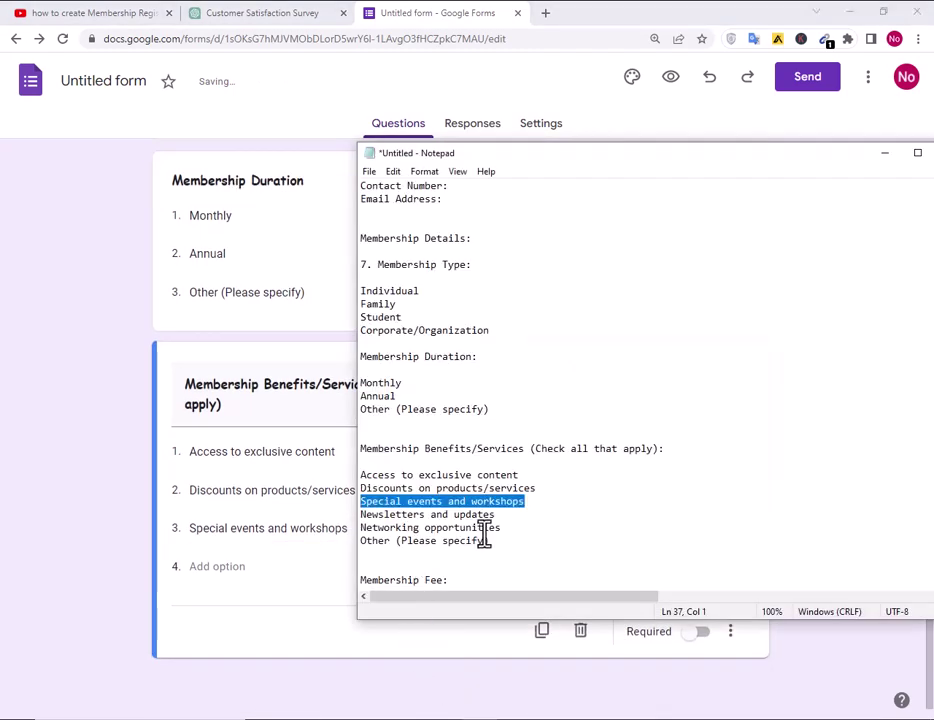
drag(500, 517, 347, 511)
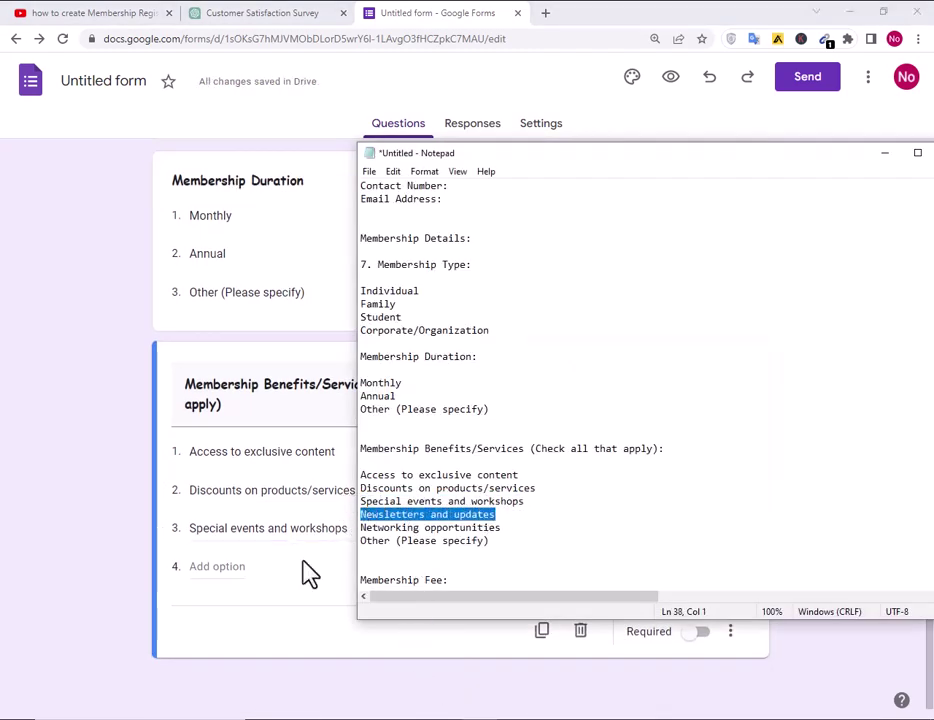
key(ctrl+c)
key(alt+Tab)
click(250, 568)
key(ctrl+v)
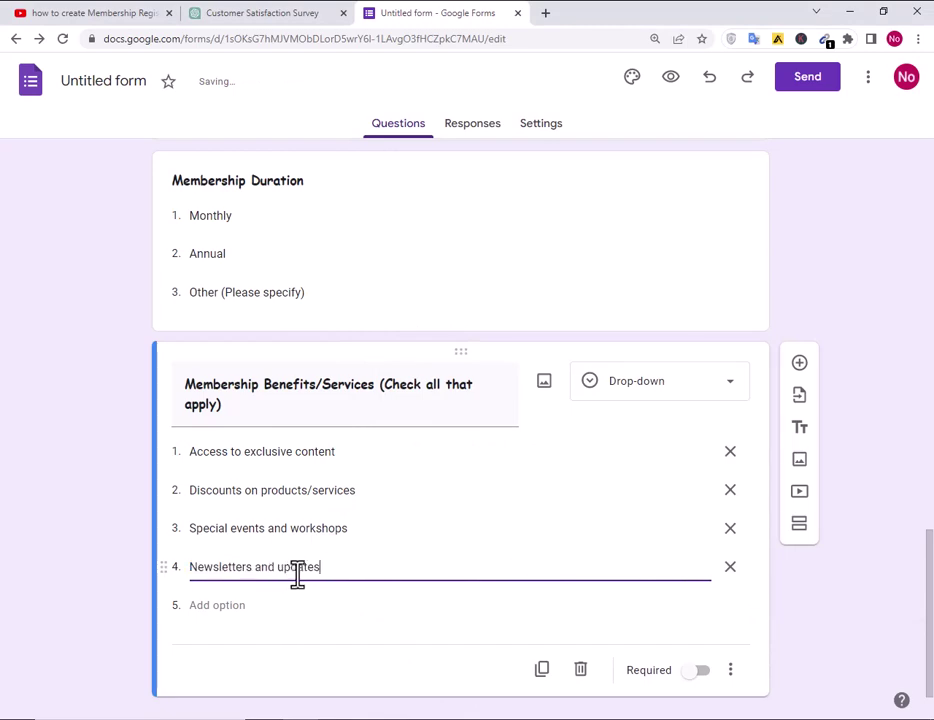
scroll(310, 585, down, 1)
Add "Networking opportunities" from the Notepad notes as the fifth Membership Benefits/Services option.
key(alt+Tab)
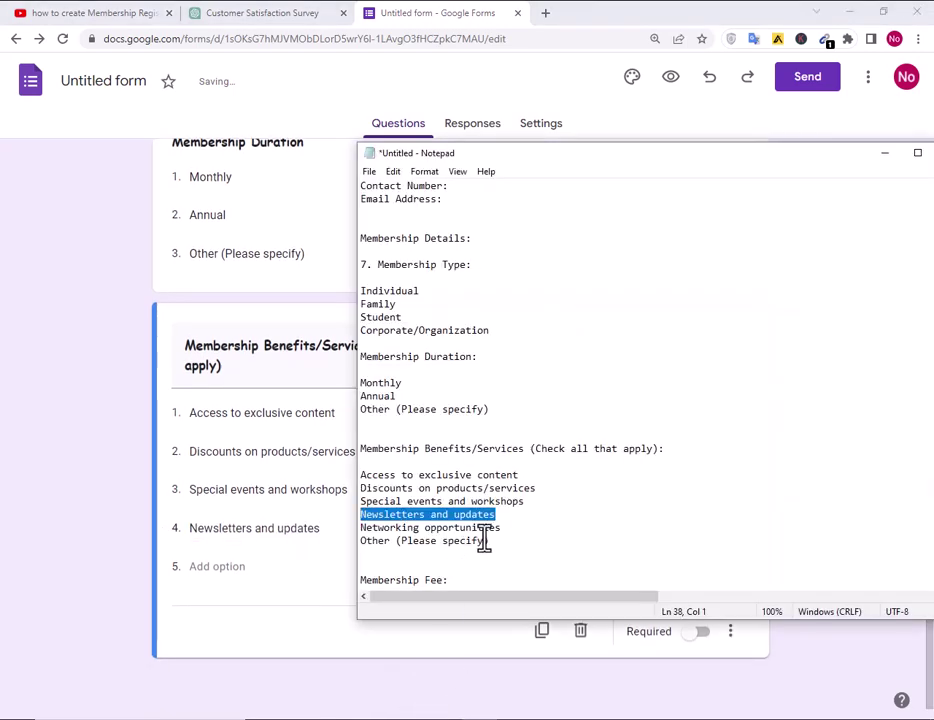
drag(501, 529, 328, 535)
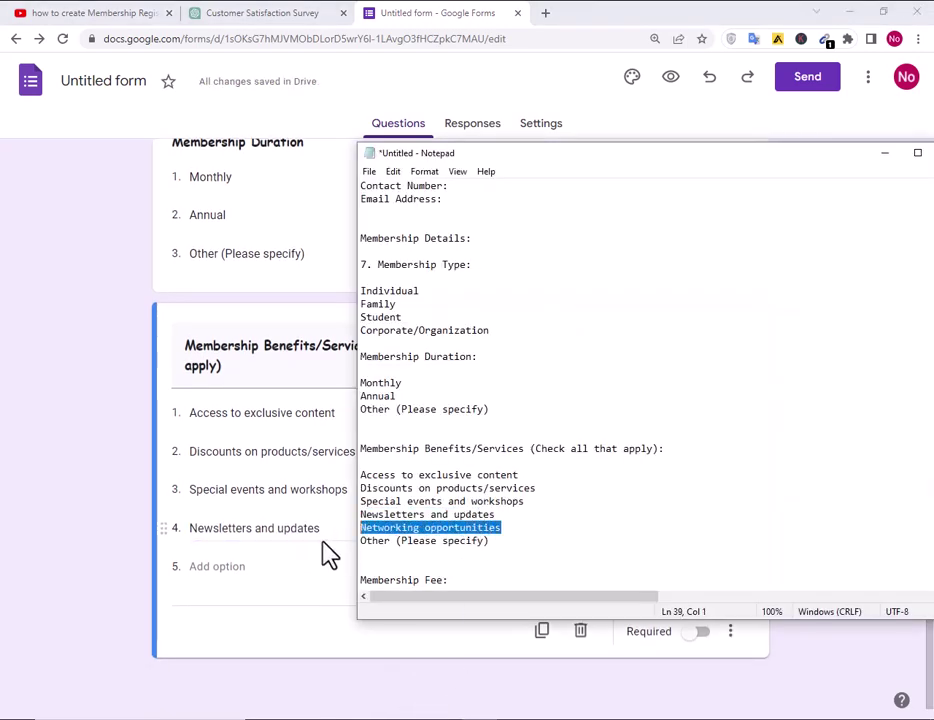
key(alt+Tab)
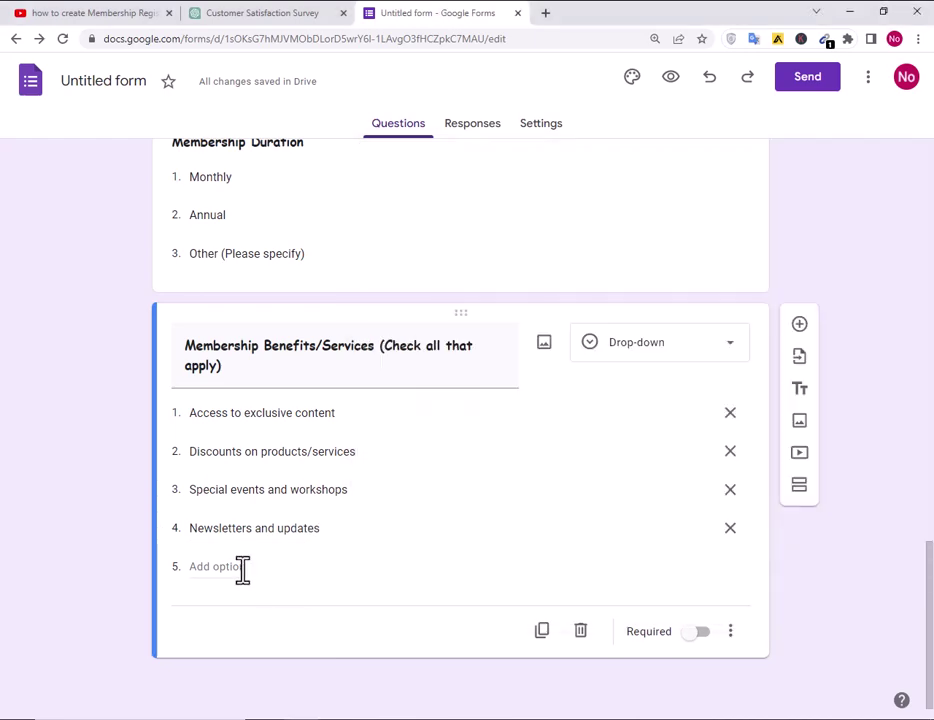
click(229, 568)
key(ctrl+v)
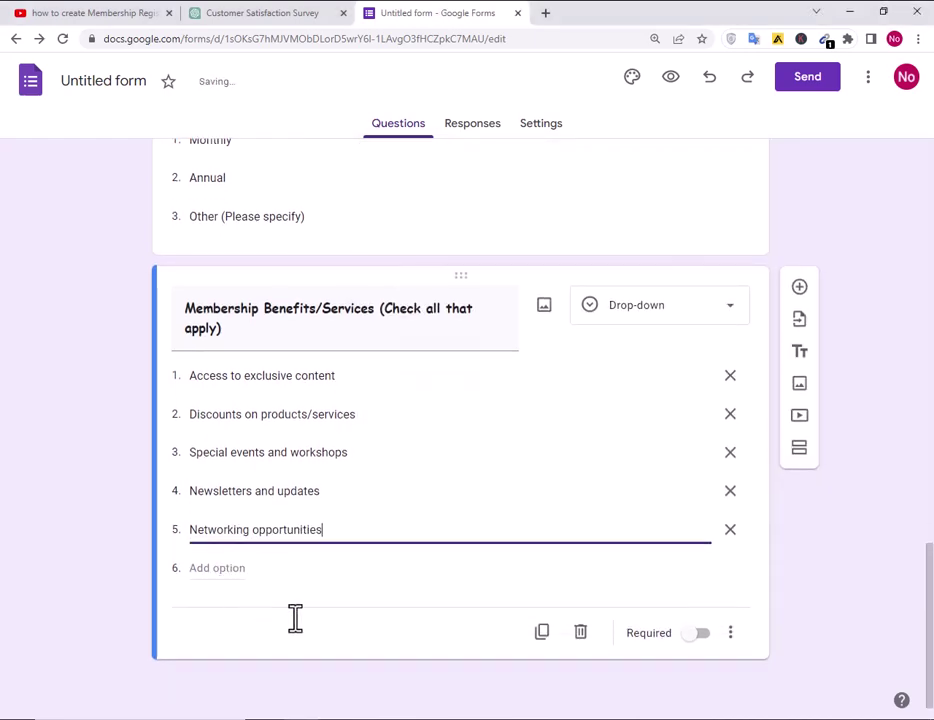
Add "Other (Please specify)" from the Notepad notes as the sixth Membership Benefits/Services option.
key(alt+Tab)
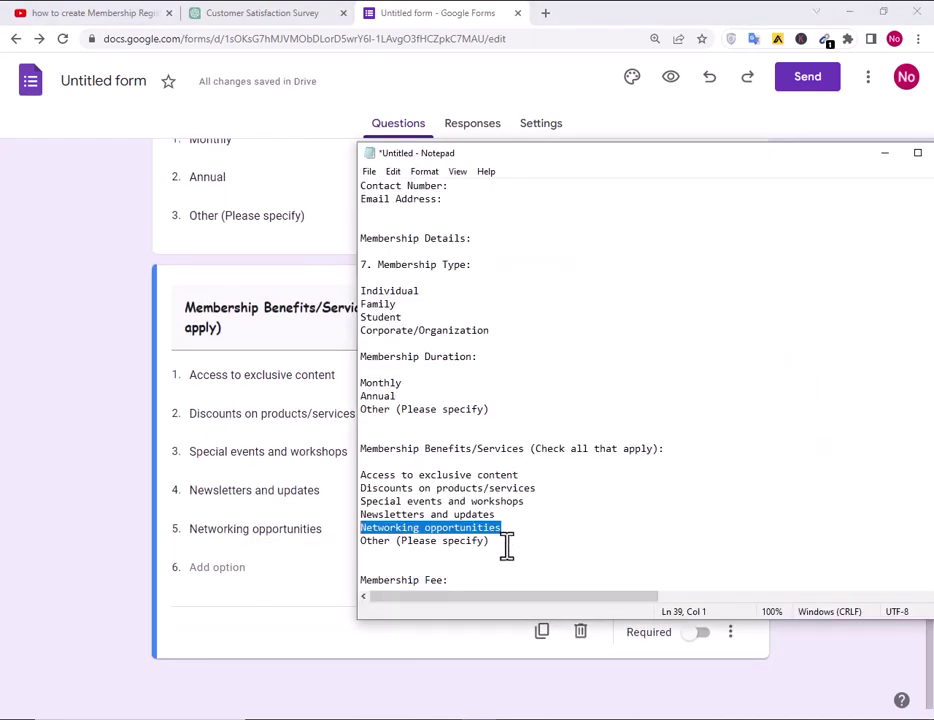
drag(505, 546, 349, 546)
key(alt+Tab)
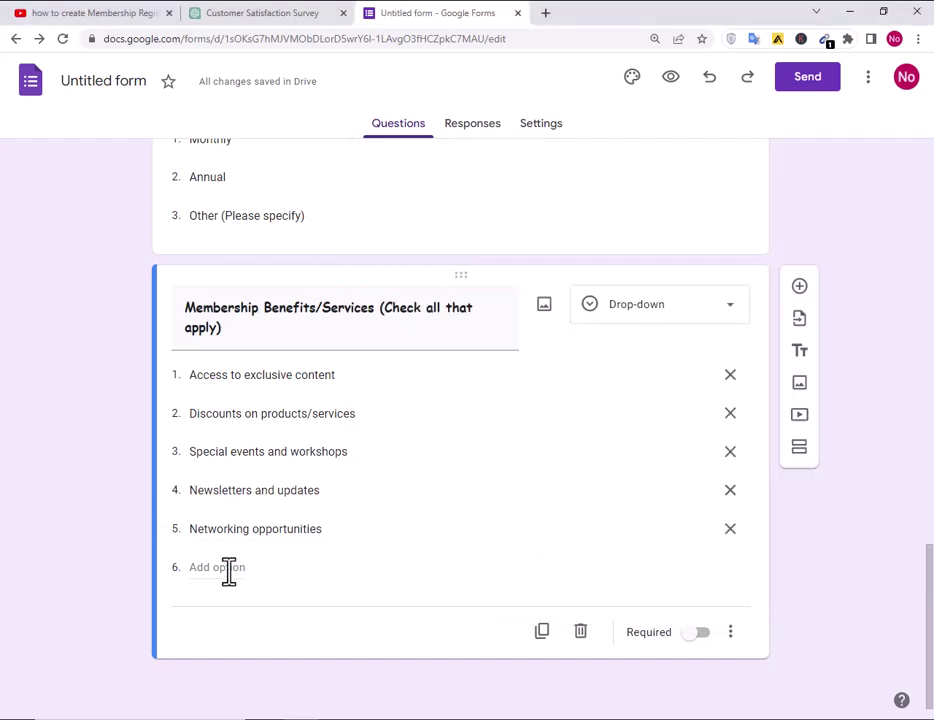
click(229, 569)
key(ctrl+v)
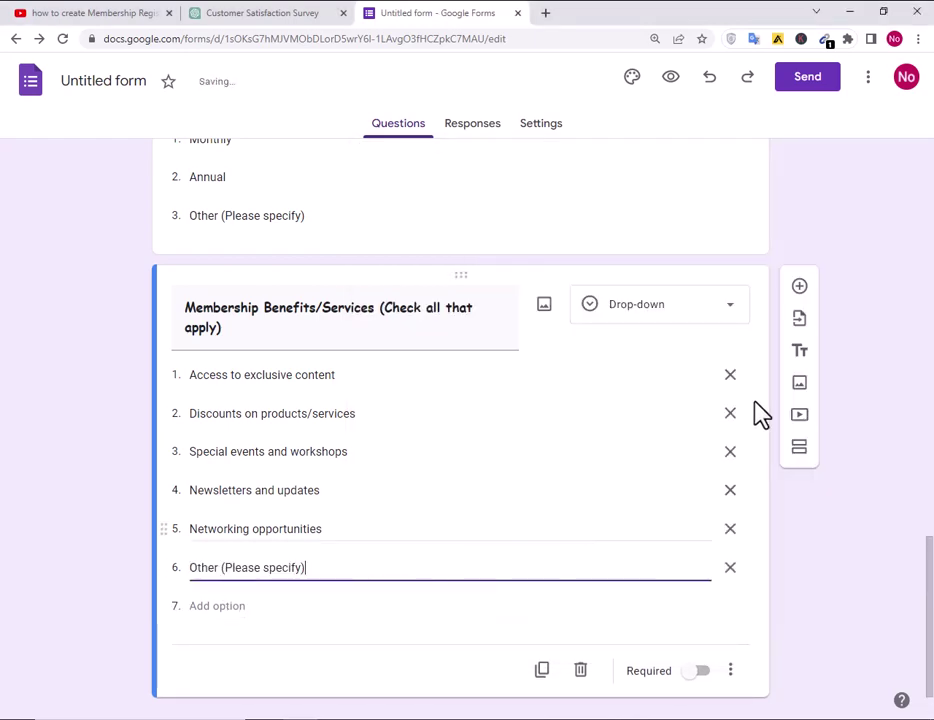
Add a new question titled "Membership Fee" from the Notepad notes and make its title bold.
click(799, 289)
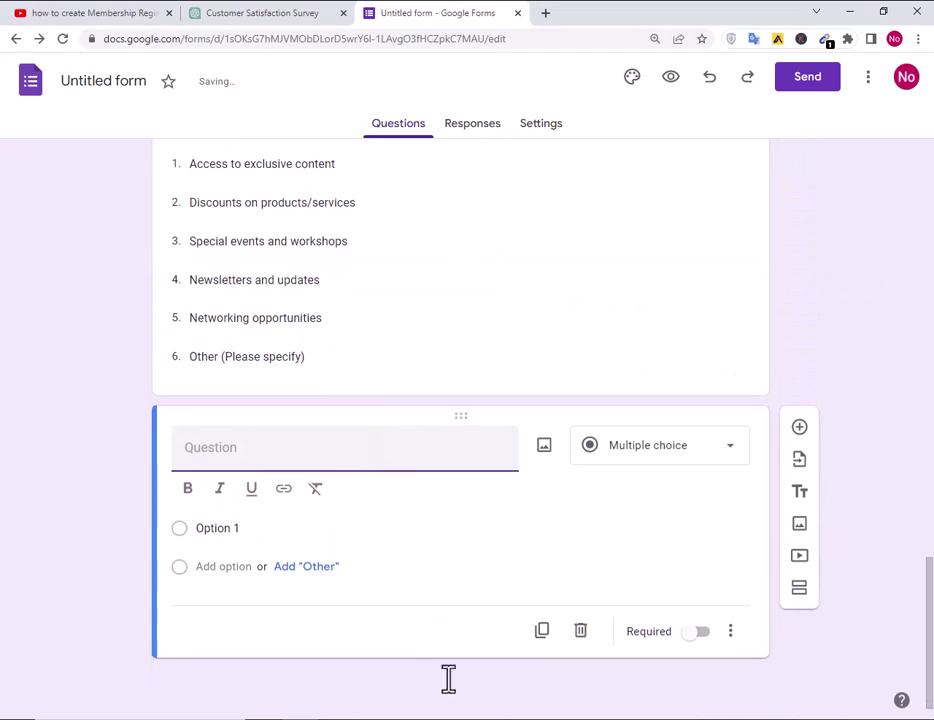
key(alt+Tab)
scroll(431, 530, down, 1)
scroll(431, 530, down, 4)
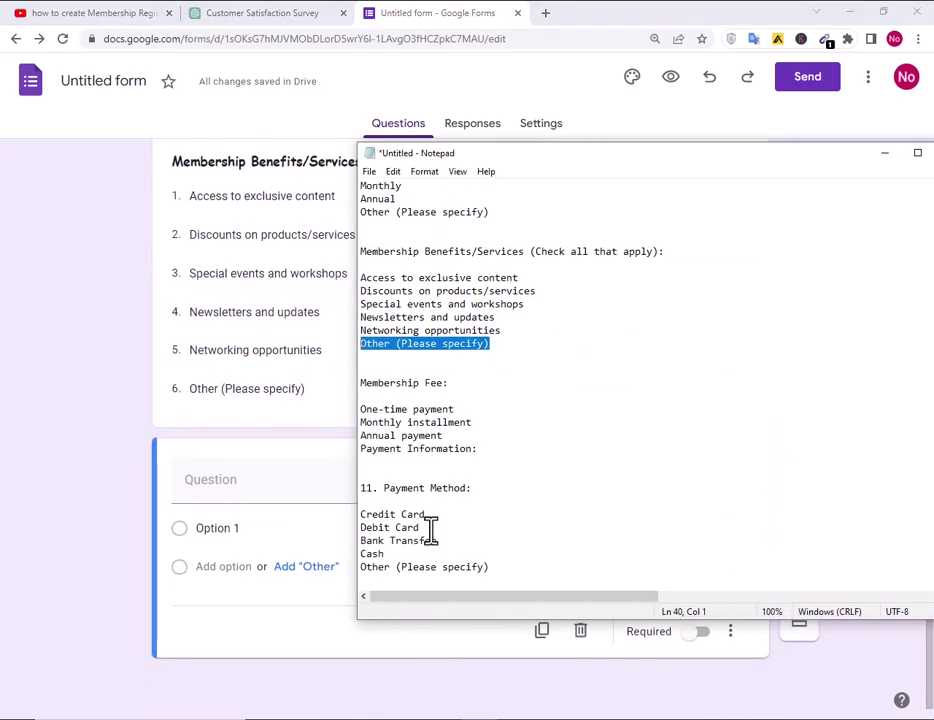
drag(446, 382, 367, 382)
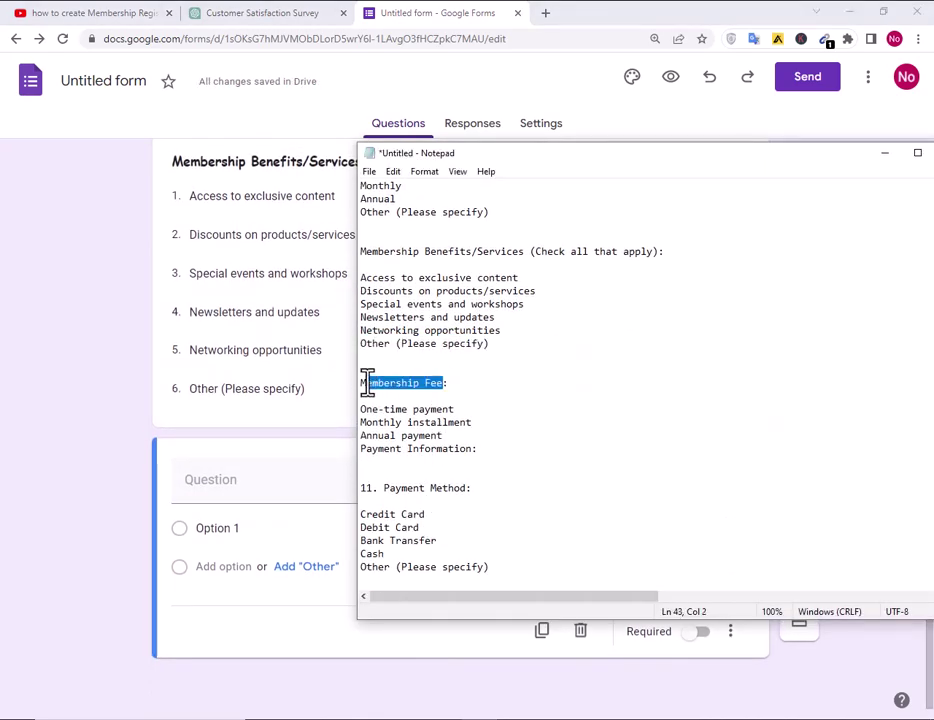
key(alt+Tab)
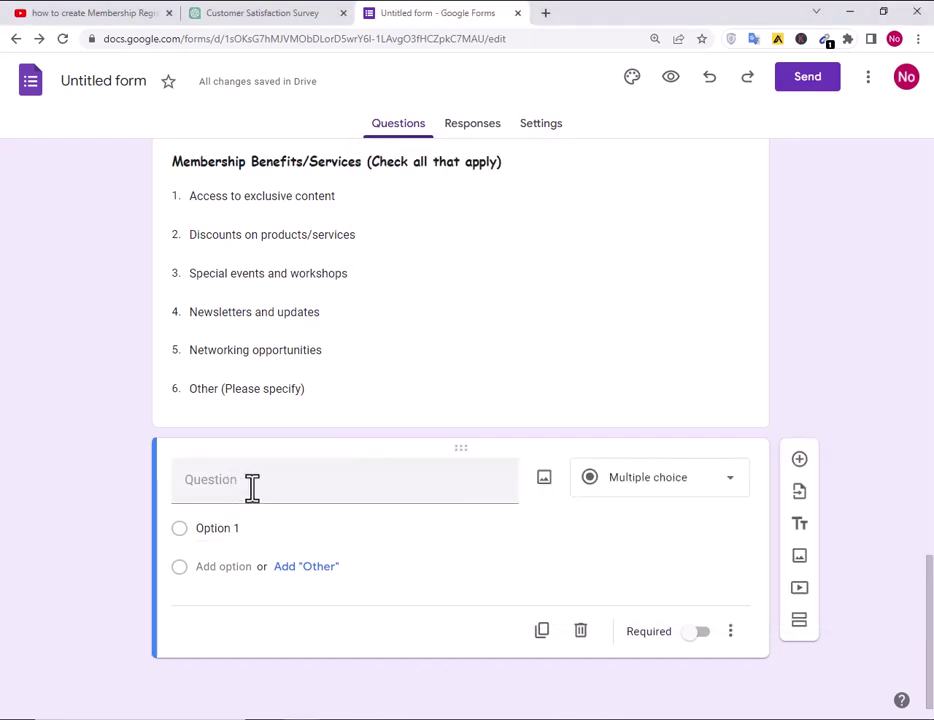
click(250, 482)
key(ctrl+v)
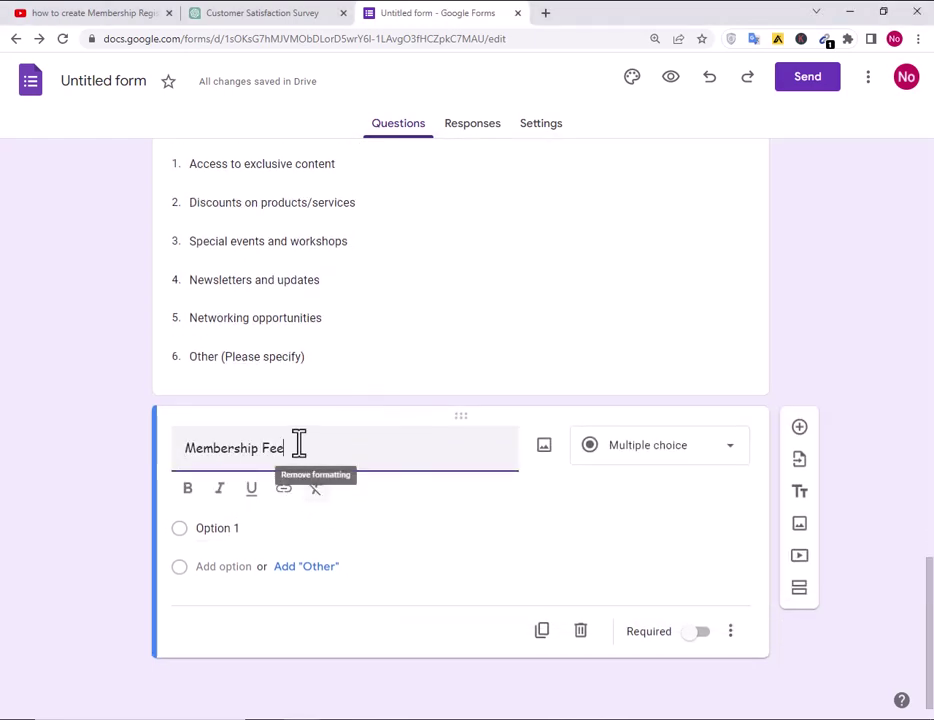
drag(298, 442, 160, 444)
click(190, 488)
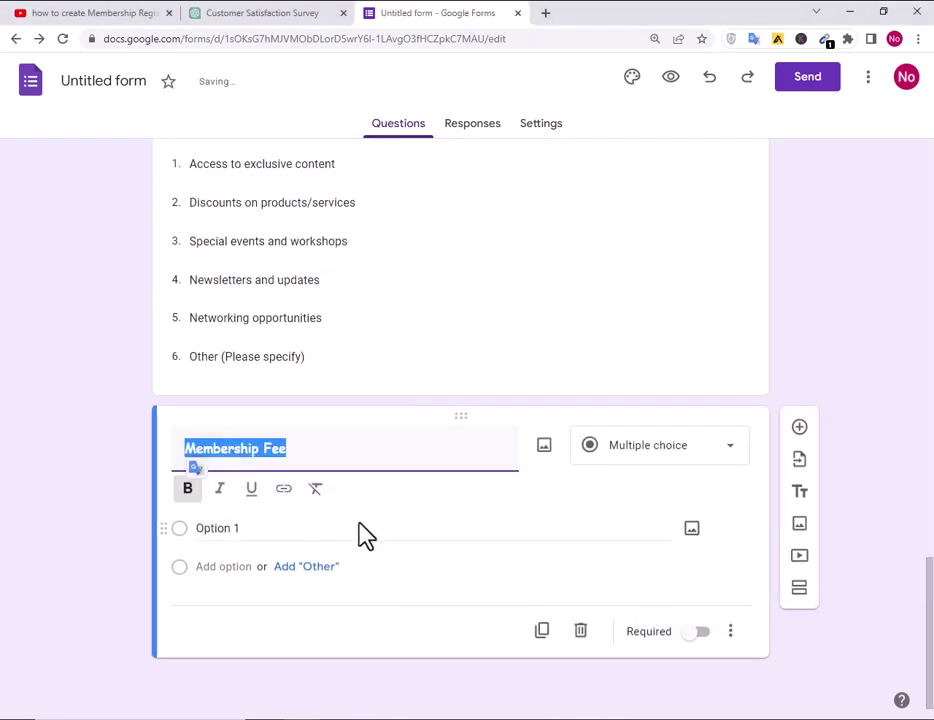
Change the Membership Fee question to Drop-down and enter "Credit Card" from the Notepad notes as its first option.
key(alt+Tab)
scroll(431, 476, down, 2)
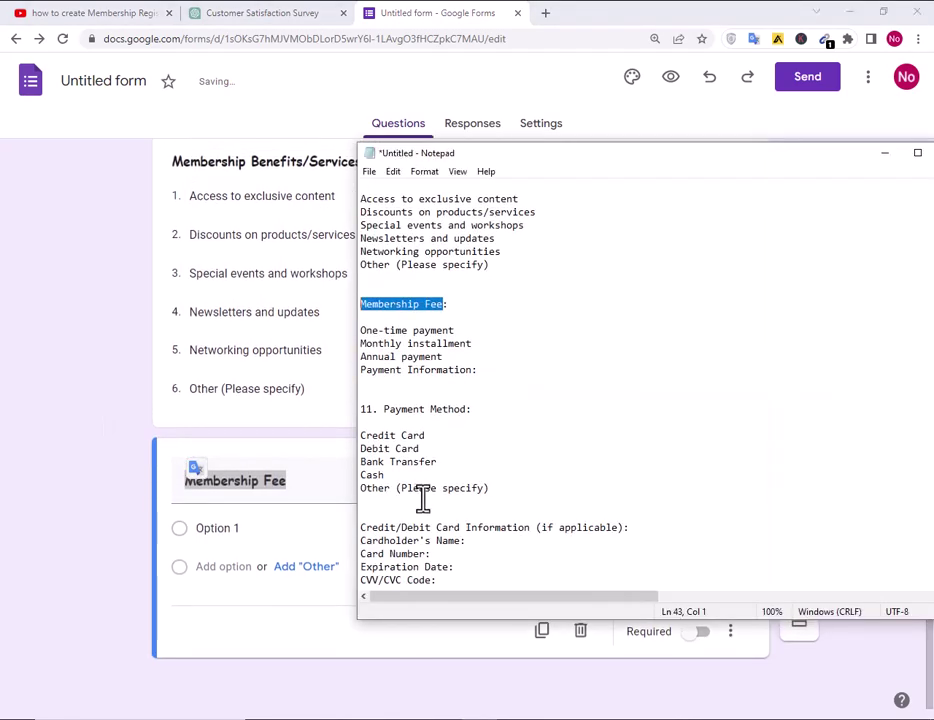
drag(438, 436, 339, 436)
key(ctrl+c)
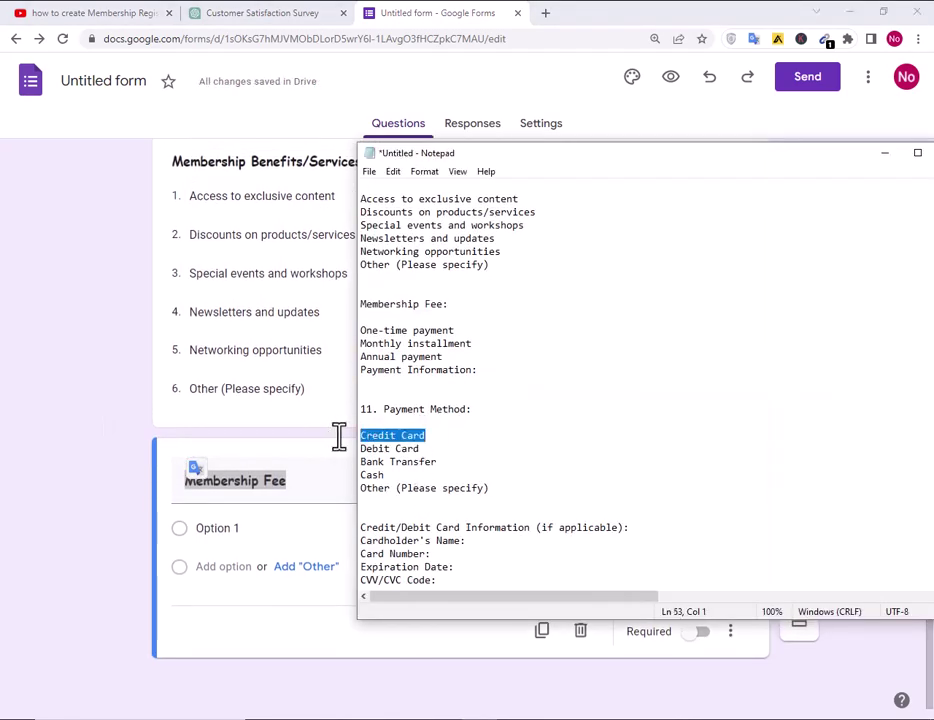
click(129, 526)
click(434, 526)
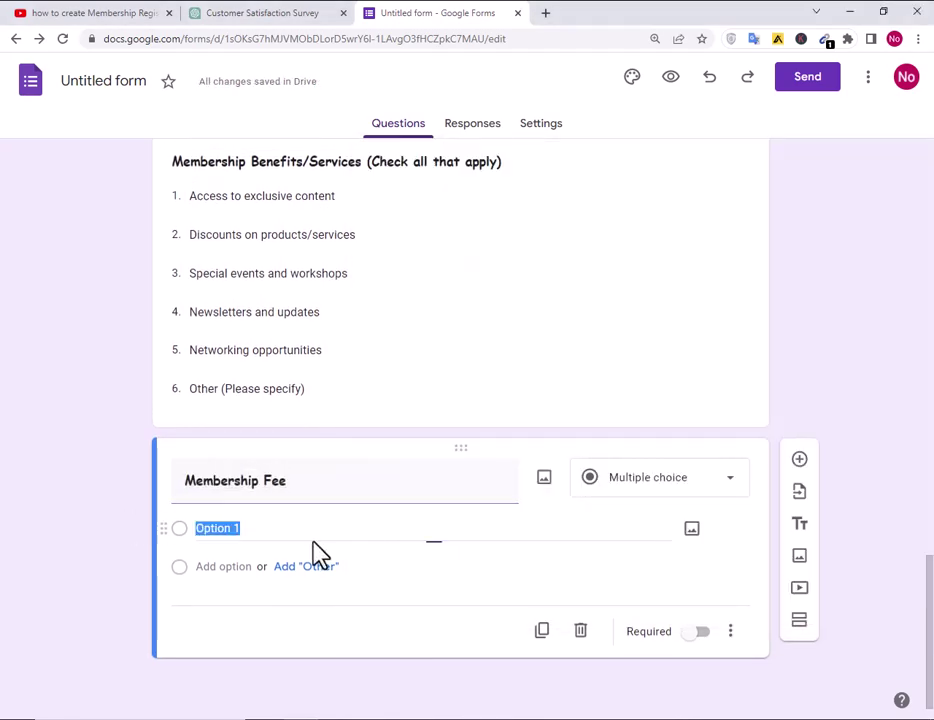
click(636, 497)
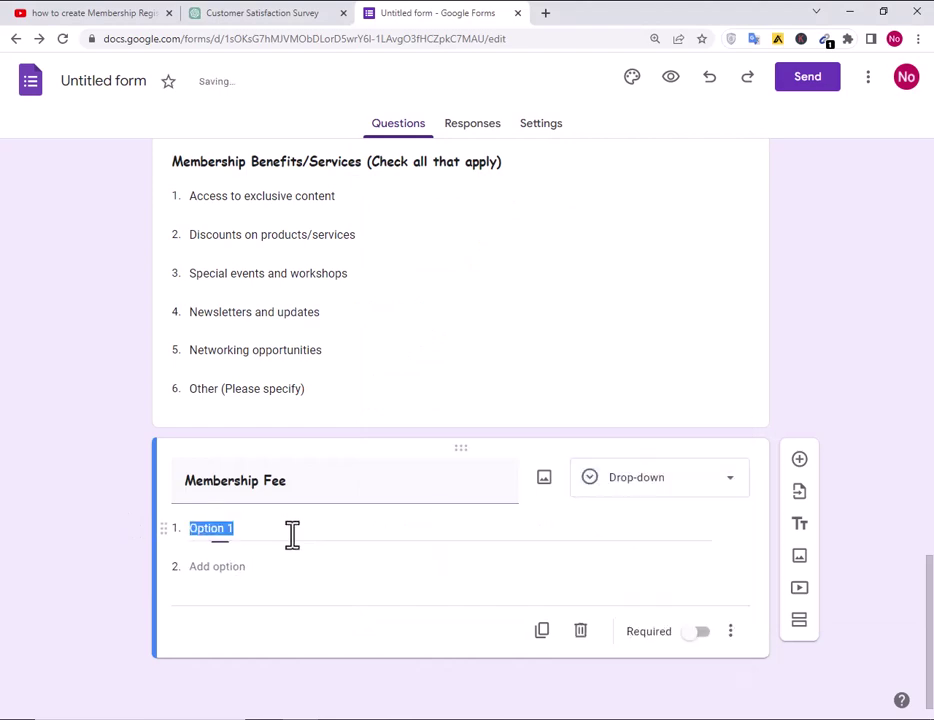
key(ctrl+v)
Add "Debit Card" from the Notepad notes as the second Membership Fee option.
click(434, 710)
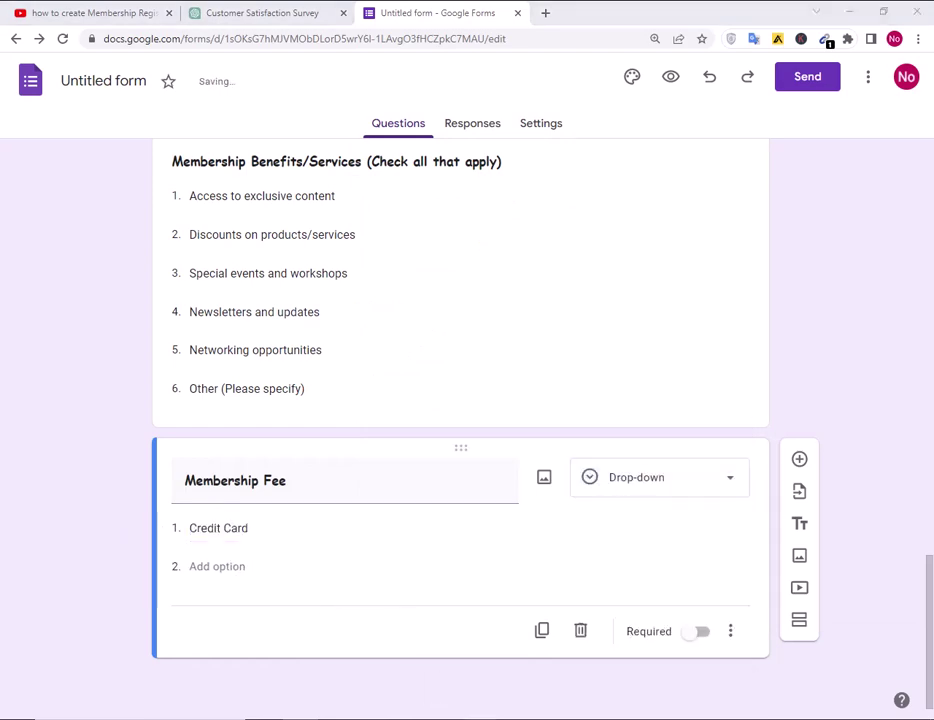
drag(420, 449, 336, 448)
key(ctrl+c)
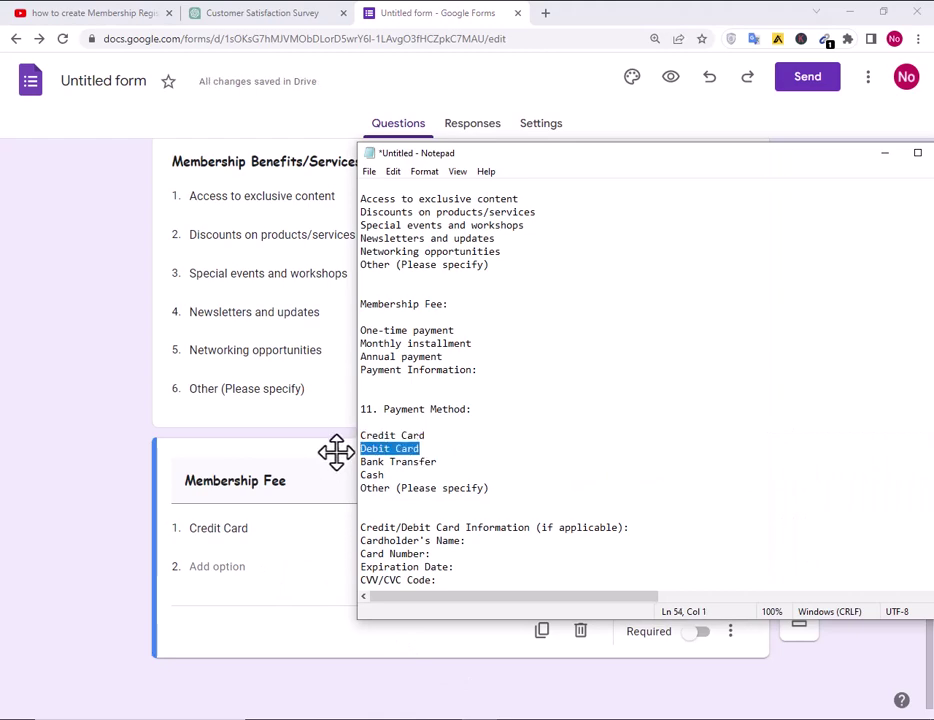
click(210, 568)
click(210, 568)
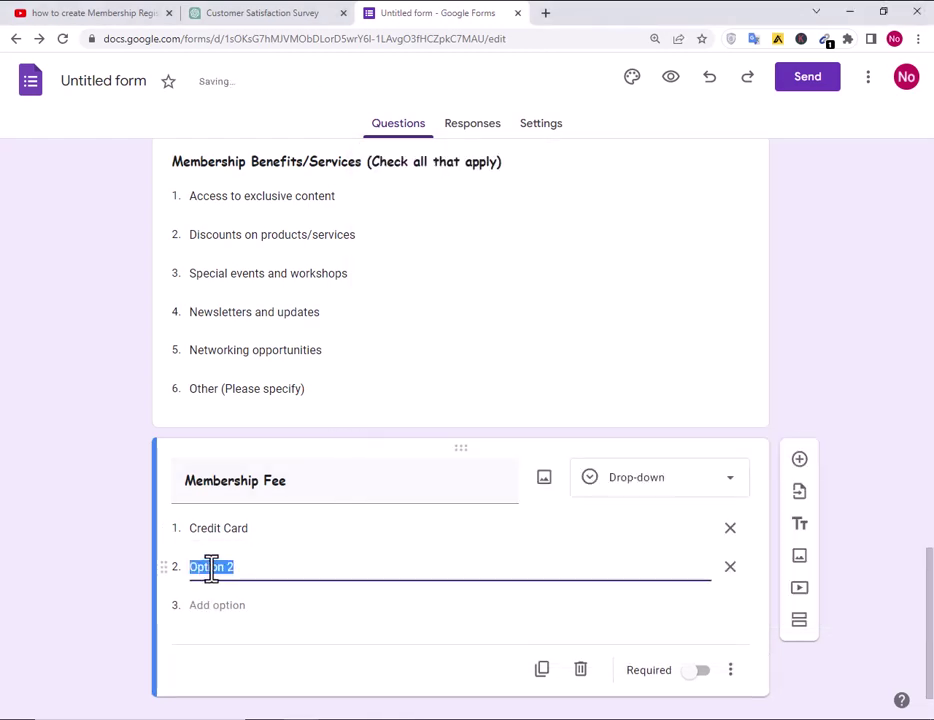
key(ctrl+v)
Add "Bank Transfer" from the Notepad notes as the third Membership Fee option.
key(alt+Tab)
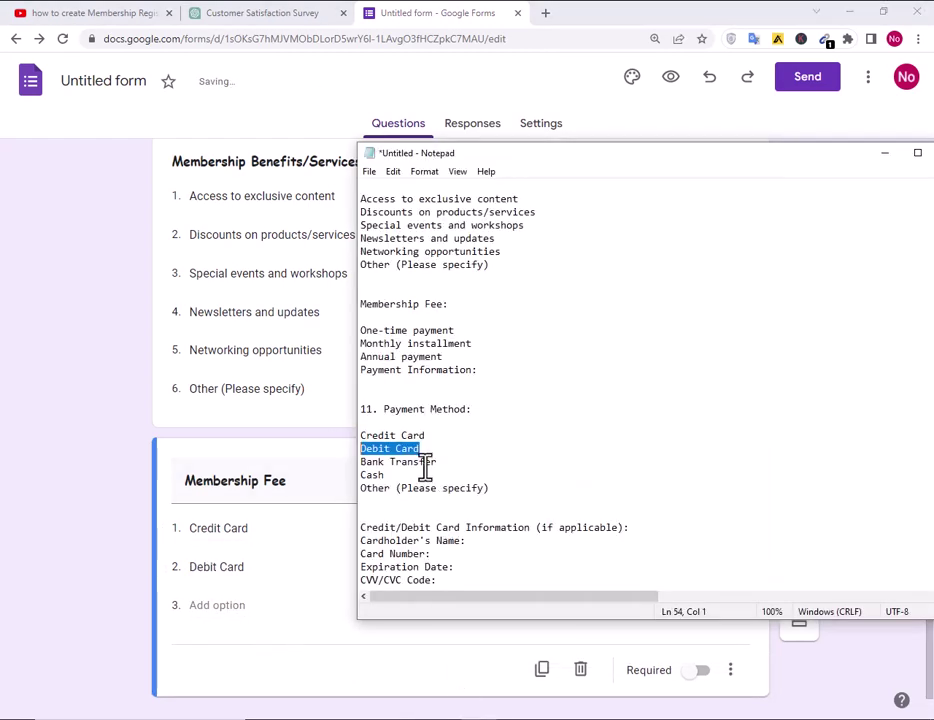
drag(448, 465, 342, 464)
key(ctrl+c)
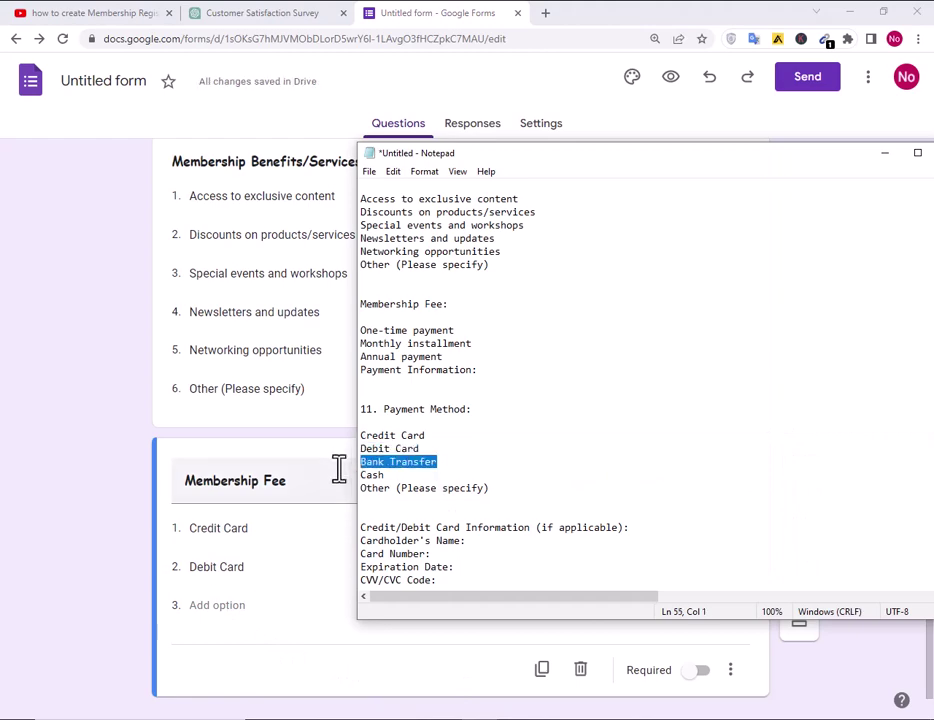
key(alt+Tab)
click(210, 607)
key(ctrl+v)
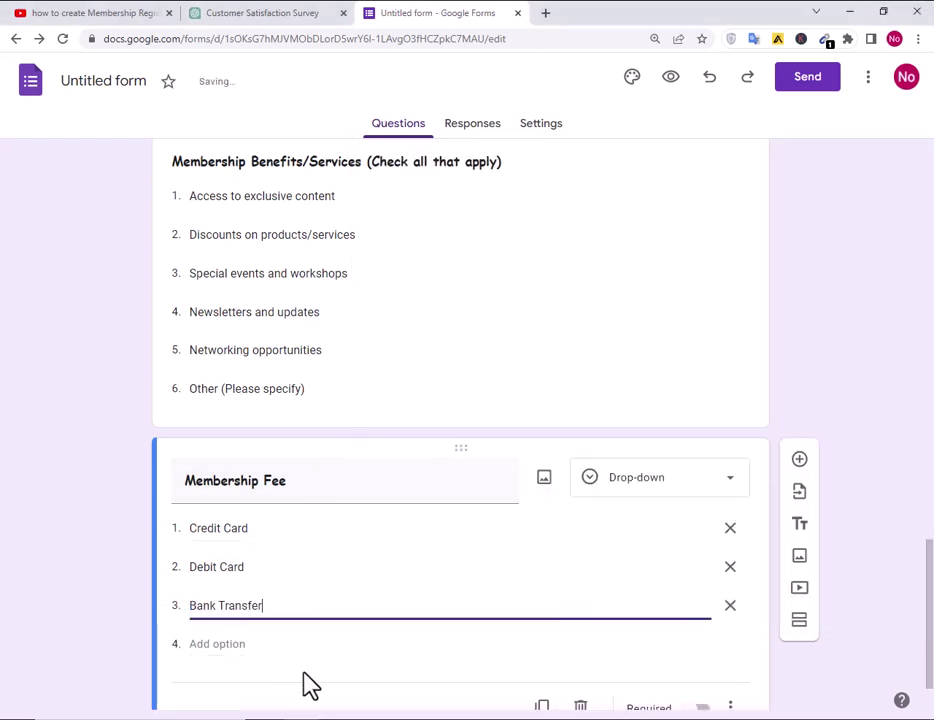
Add "Cash" from the Notepad notes as the fourth Membership Fee option.
key(alt+Tab)
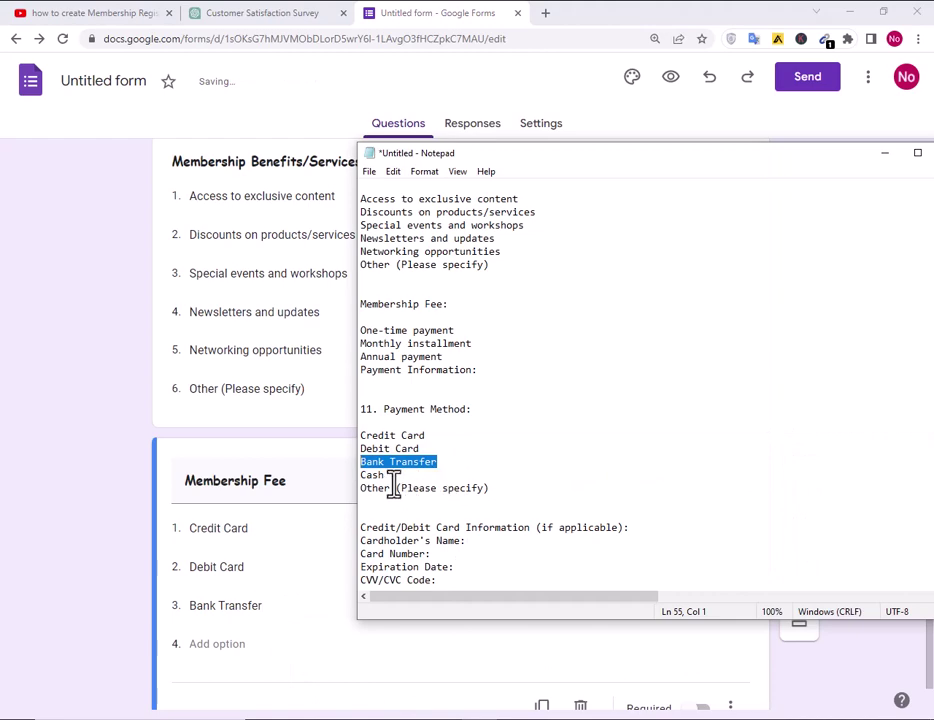
drag(392, 476, 334, 477)
key(ctrl+c)
click(215, 645)
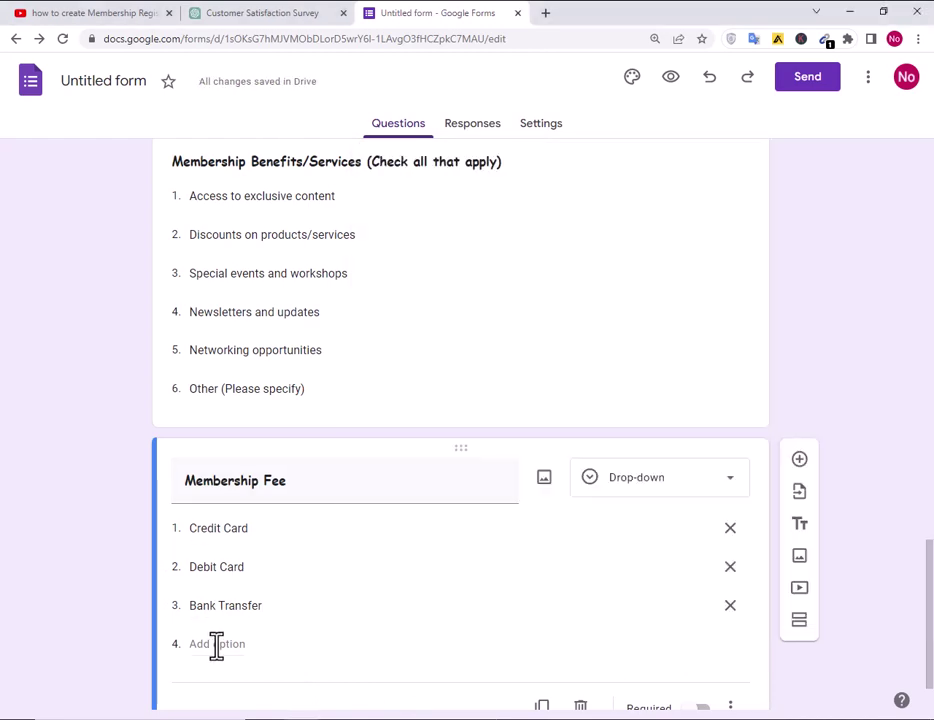
click(215, 645)
key(ctrl+v)
Add "Other (Please specify)" from the Notepad notes as the fifth Membership Fee option.
scroll(323, 642, down, 2)
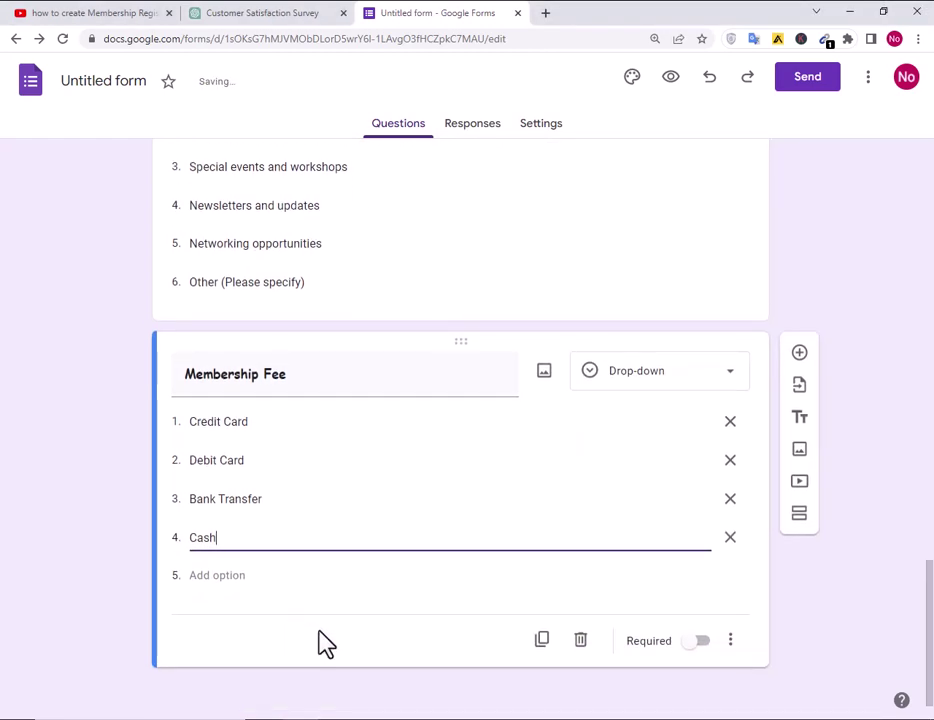
key(alt+Tab)
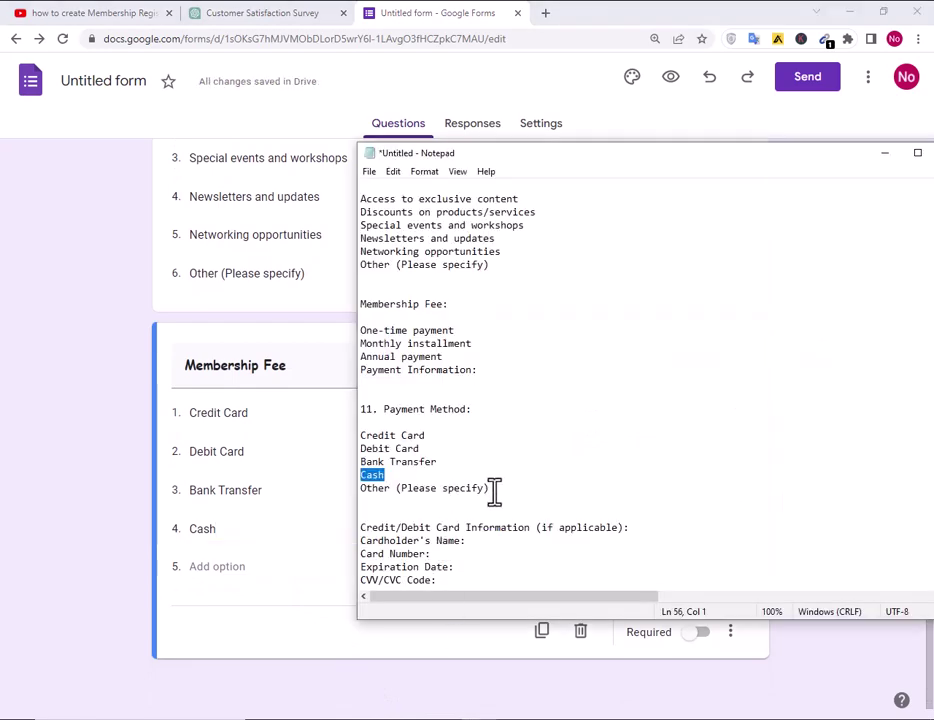
drag(494, 490, 329, 490)
key(ctrl+c)
click(229, 577)
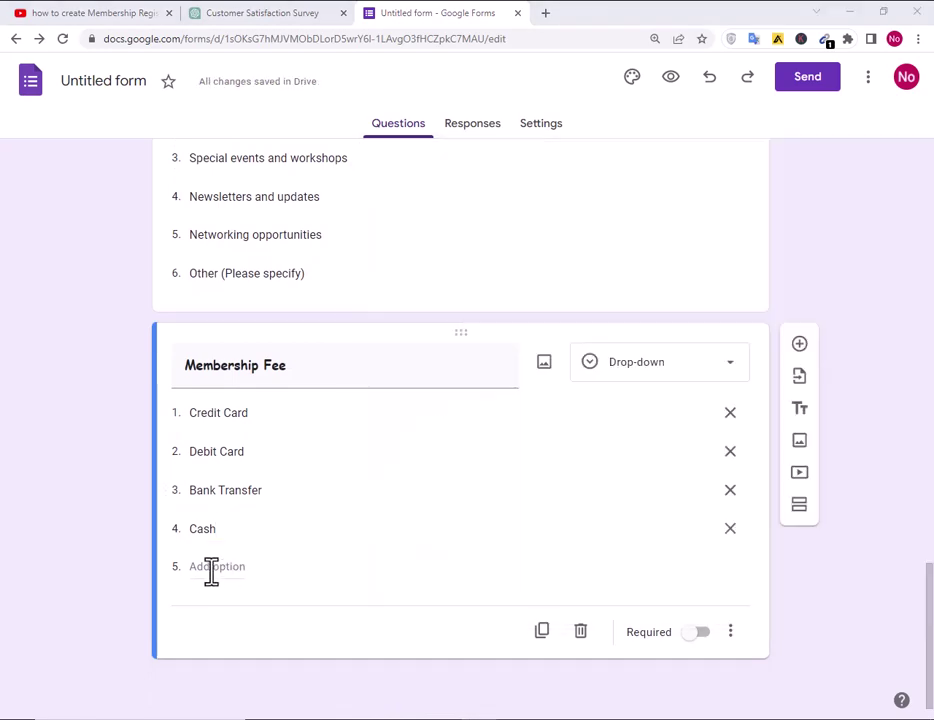
click(318, 569)
key(ctrl+v)
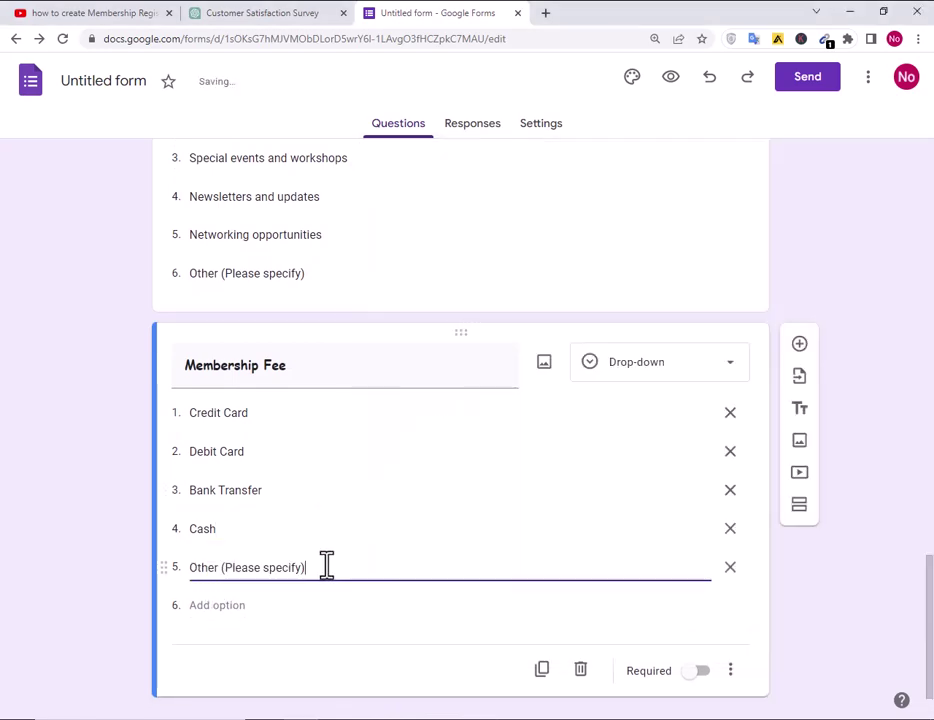
Copy the heading "Credit/Debit Card Information (if applicable)" from the Notepad notes and delete the newly added blank question.
scroll(325, 565, down, 1)
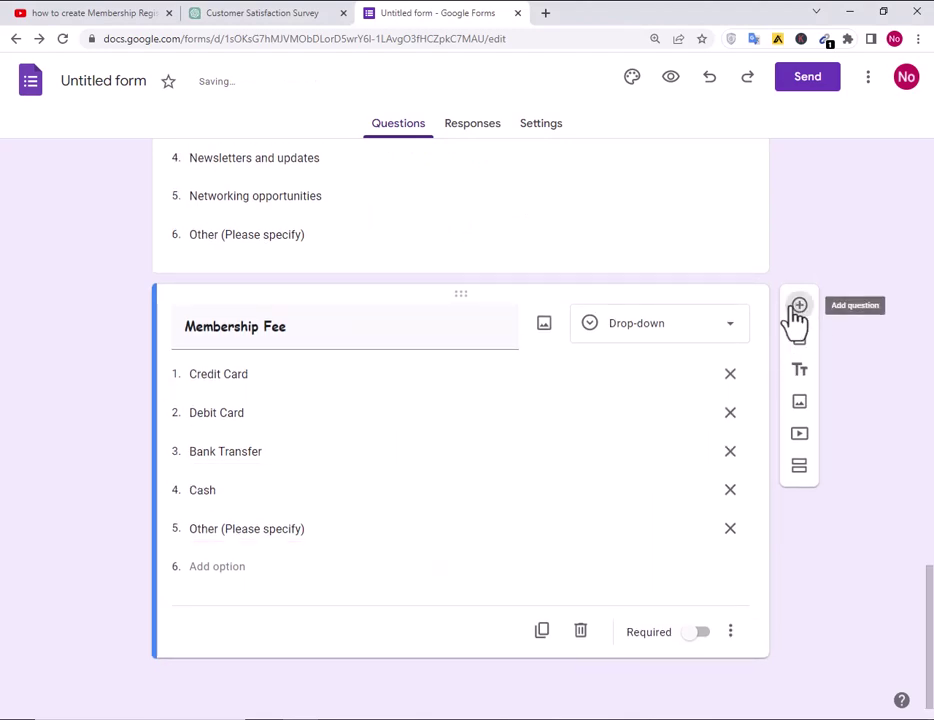
click(803, 310)
key(alt+Tab)
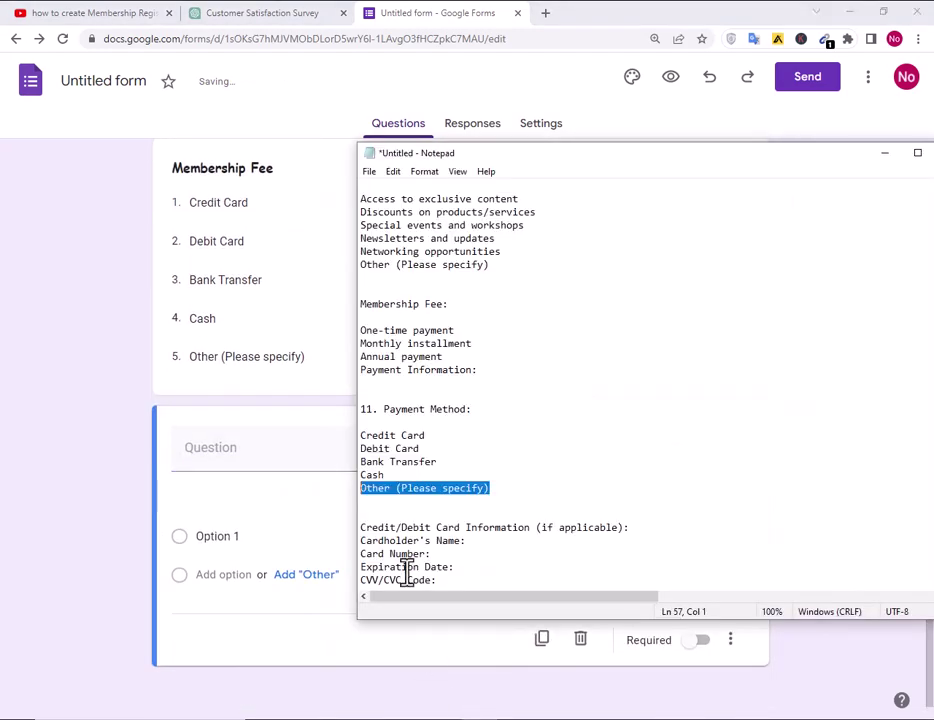
scroll(422, 532, down, 1)
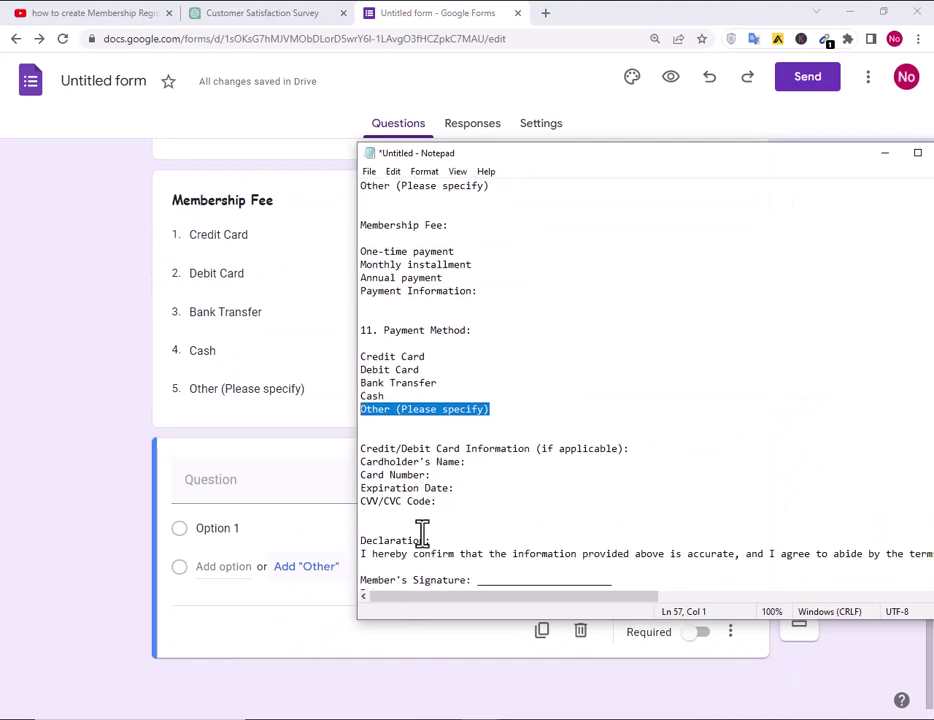
scroll(428, 525, down, 1)
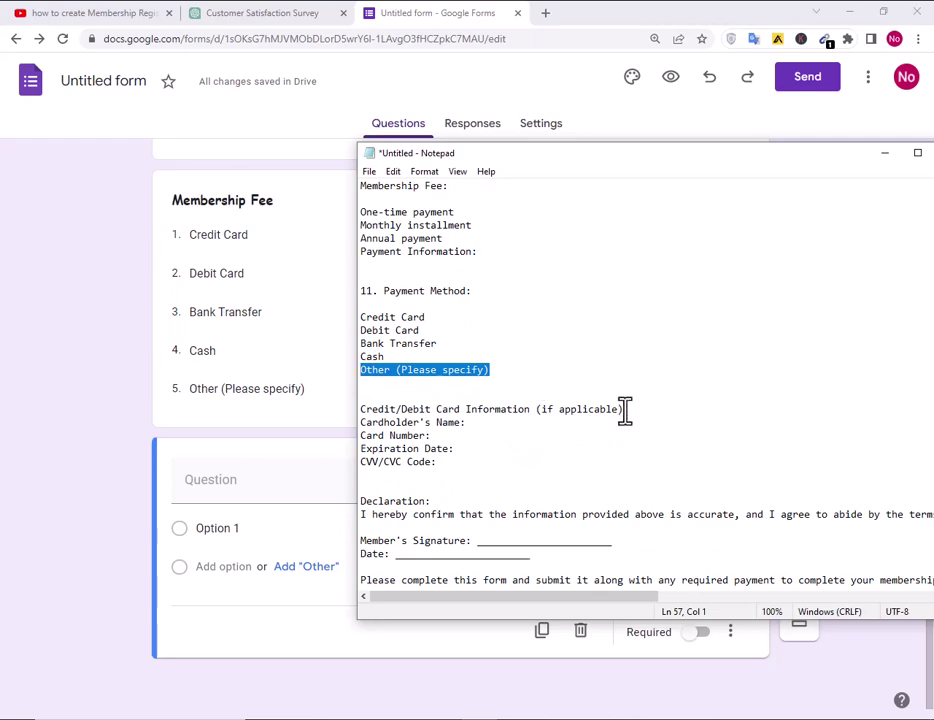
drag(624, 409, 366, 413)
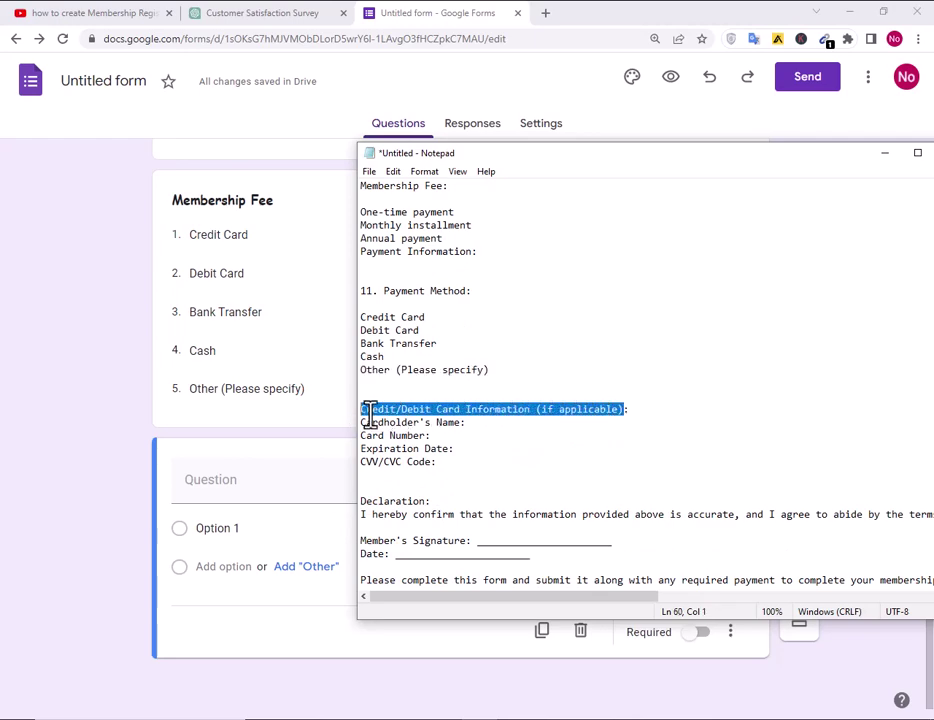
click(102, 548)
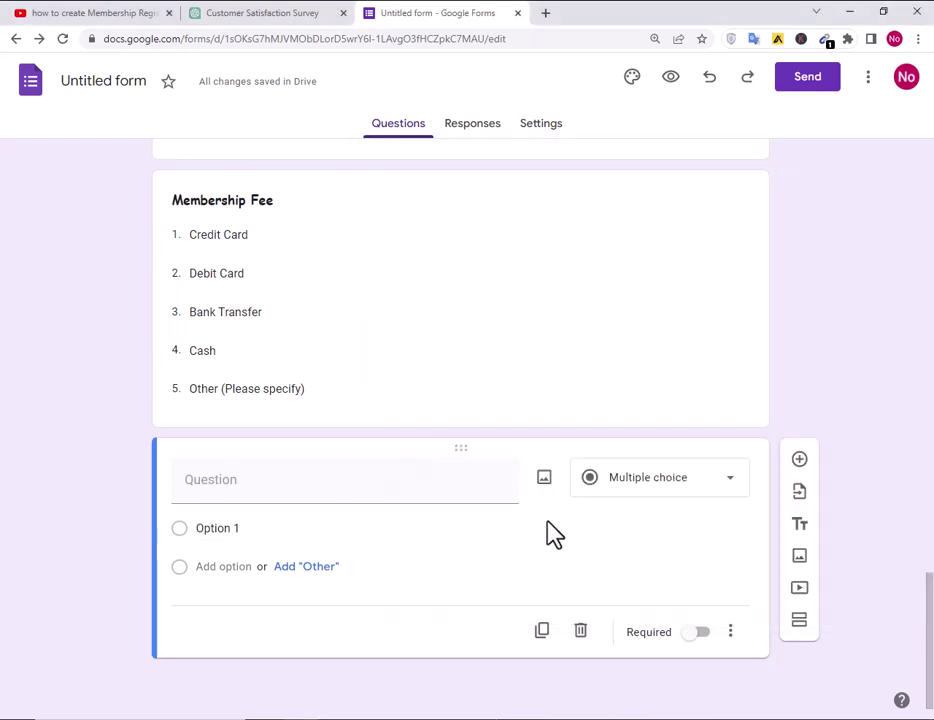
click(582, 632)
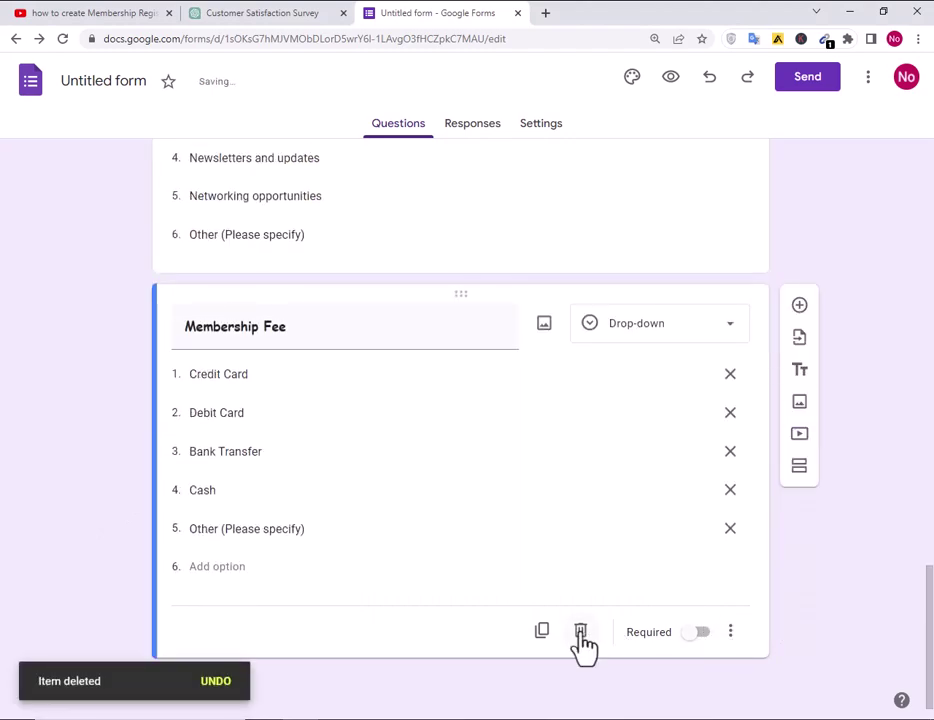
Add a new section after Membership Fee titled "Credit/Debit Card Information (if applicable)" and make the title bold.
click(799, 466)
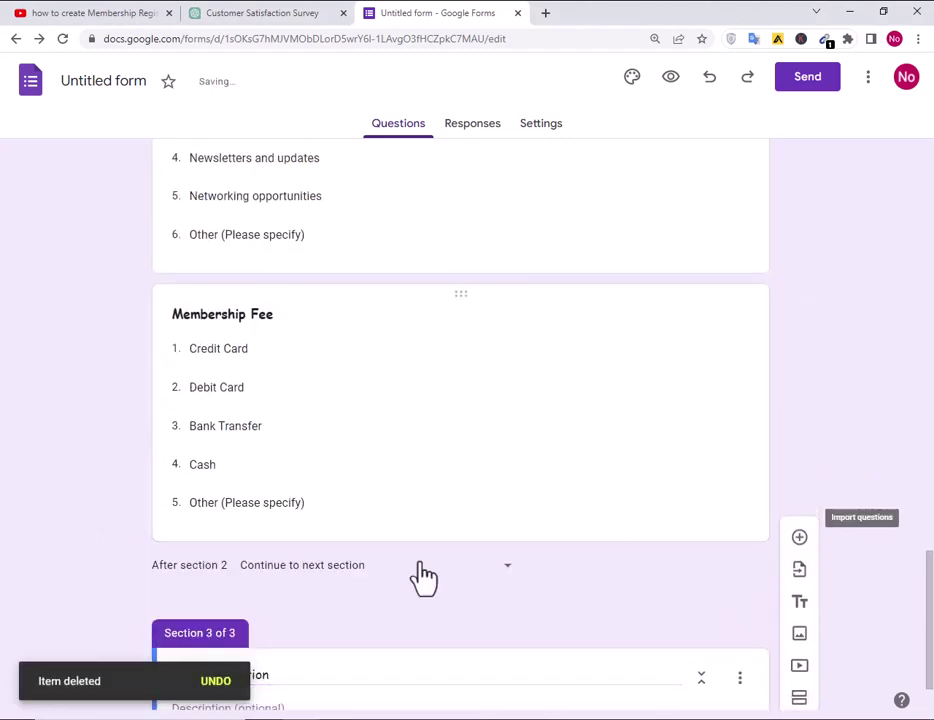
drag(286, 597, 80, 605)
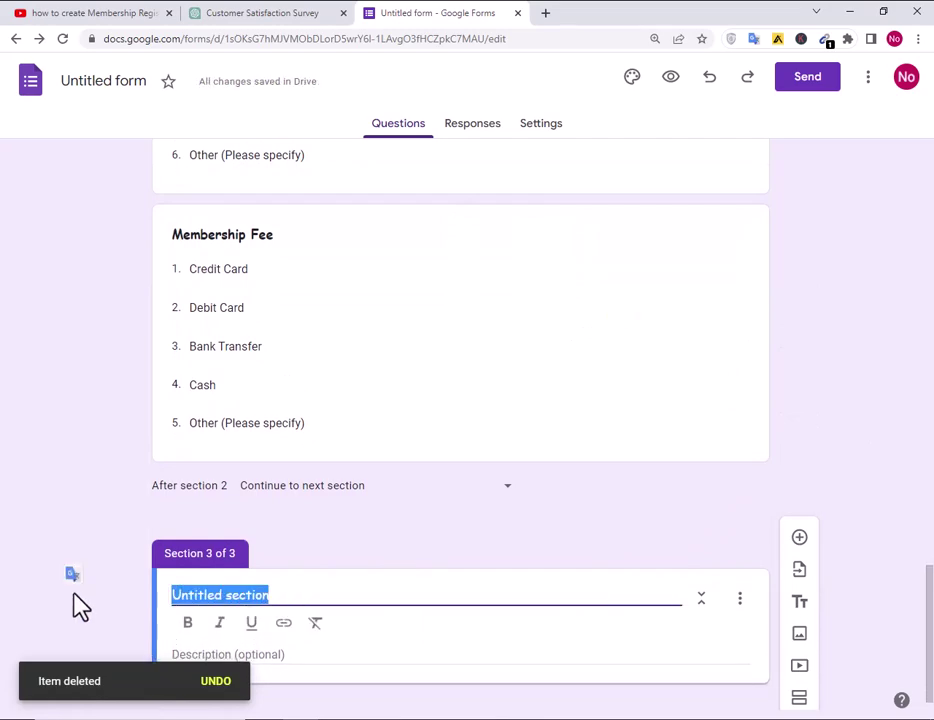
text(Credit/Debit Card Information (if applicable))
drag(440, 597, 171, 590)
click(190, 625)
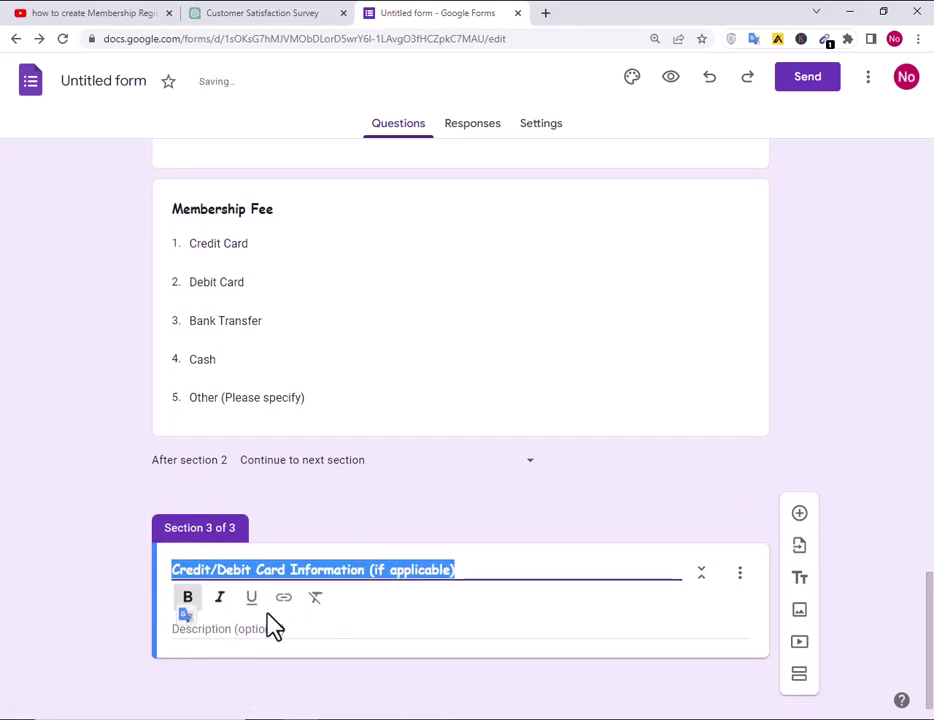
Add a question titled "Cardholder's Name" from the Notepad notes to the card information section and make the title bold.
click(799, 530)
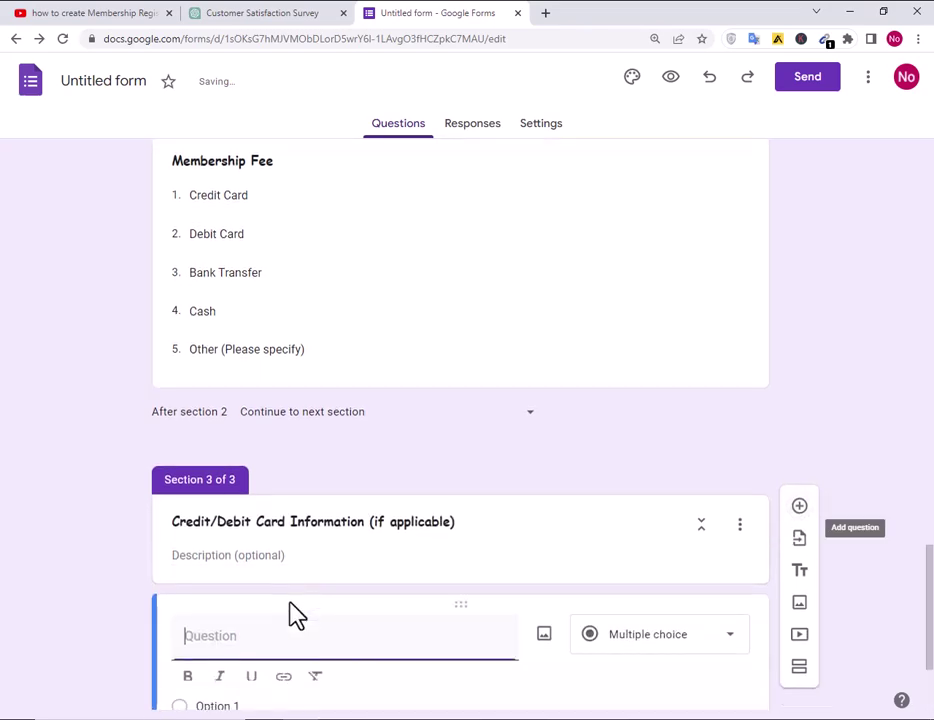
key(alt+Tab)
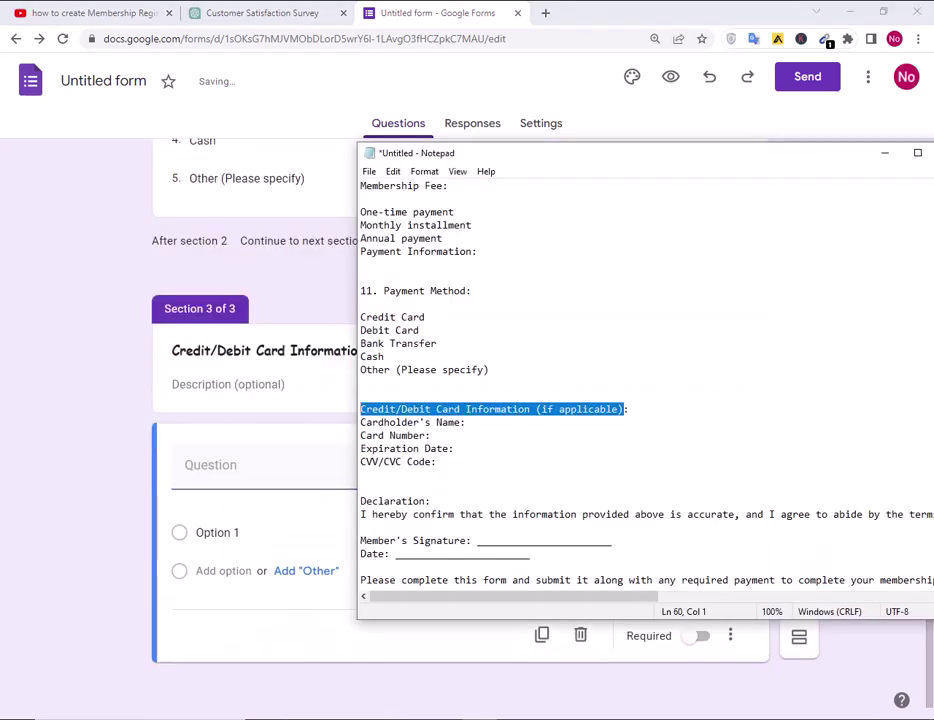
drag(462, 422, 360, 424)
key(ctrl+c)
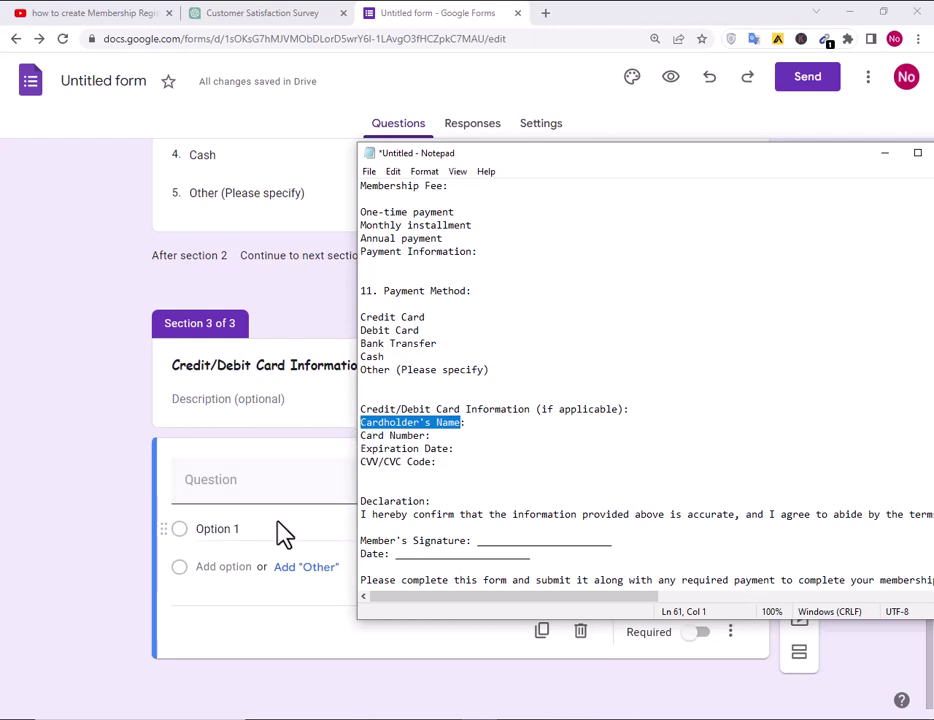
click(247, 487)
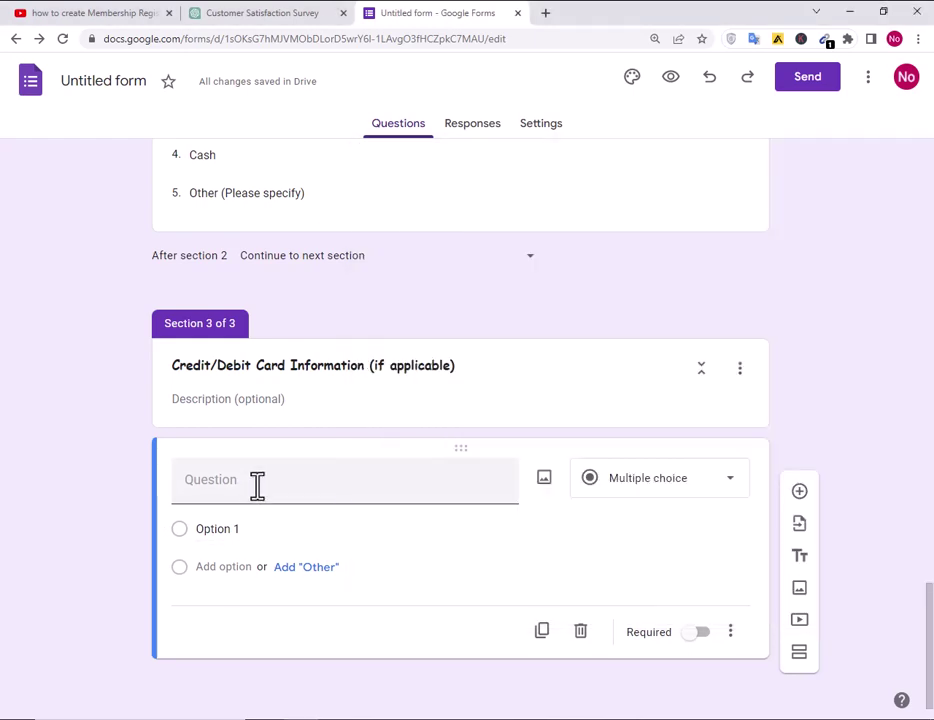
click(257, 484)
key(ctrl+v)
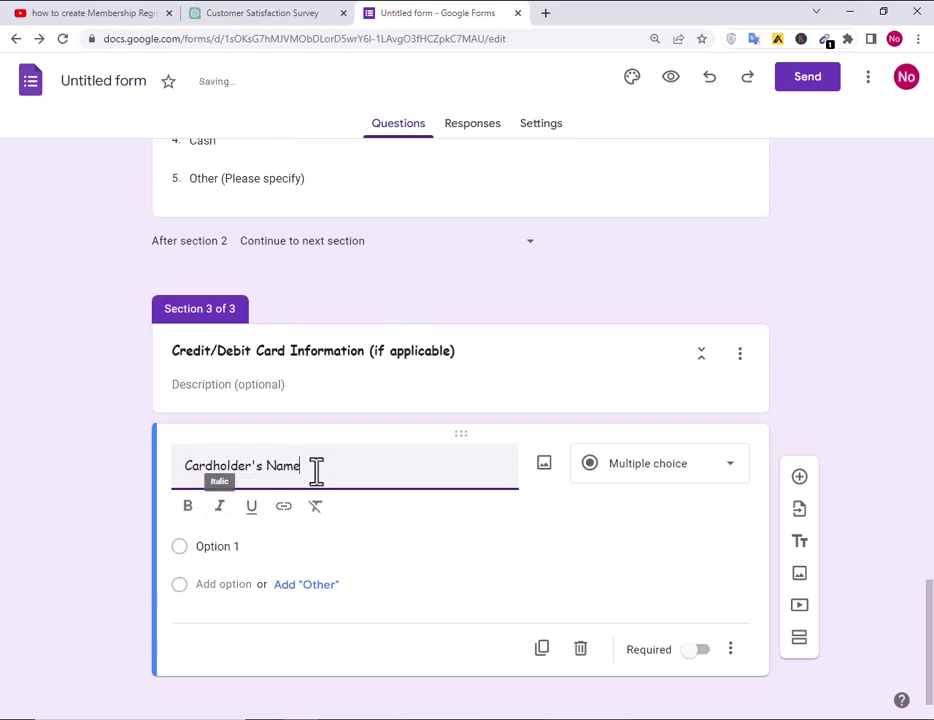
drag(317, 467, 204, 468)
click(188, 516)
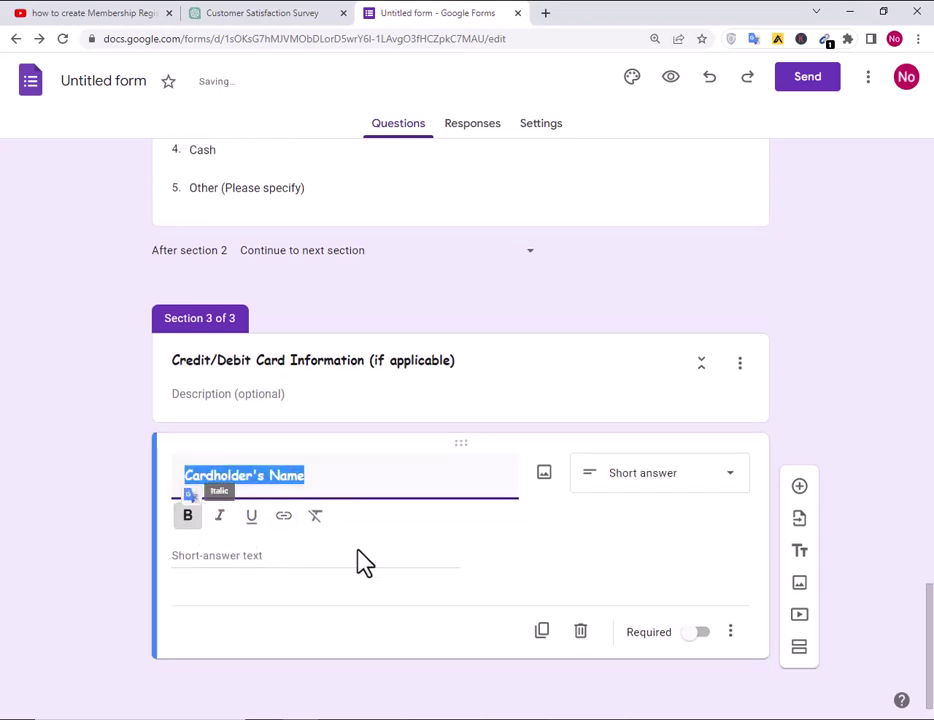
Add a question titled "Card Number" from the Notepad notes below Cardholder's Name and make the title bold.
click(799, 487)
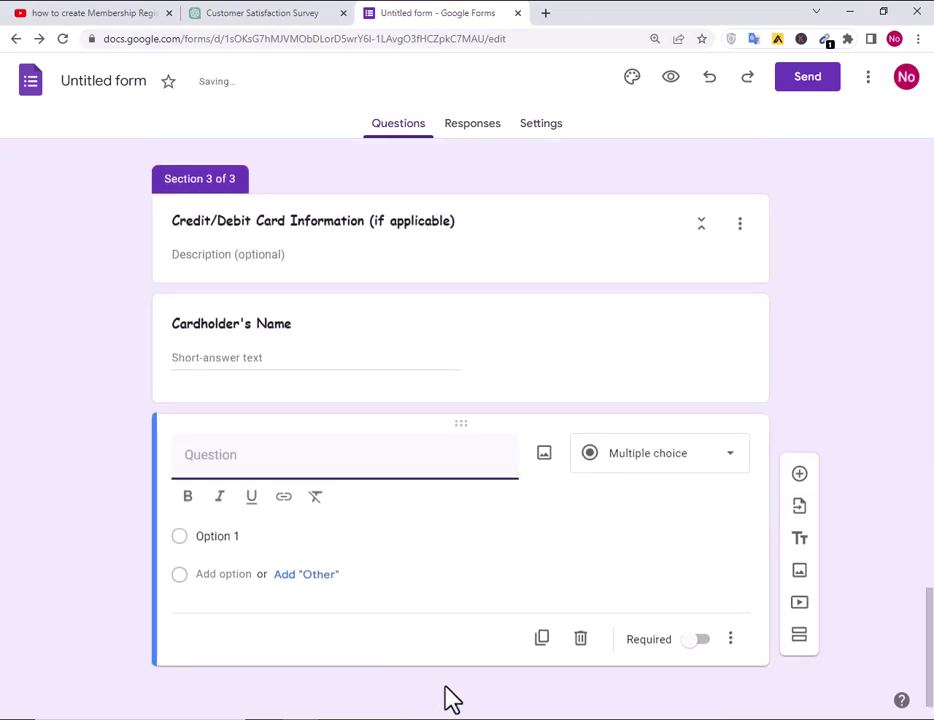
click(452, 716)
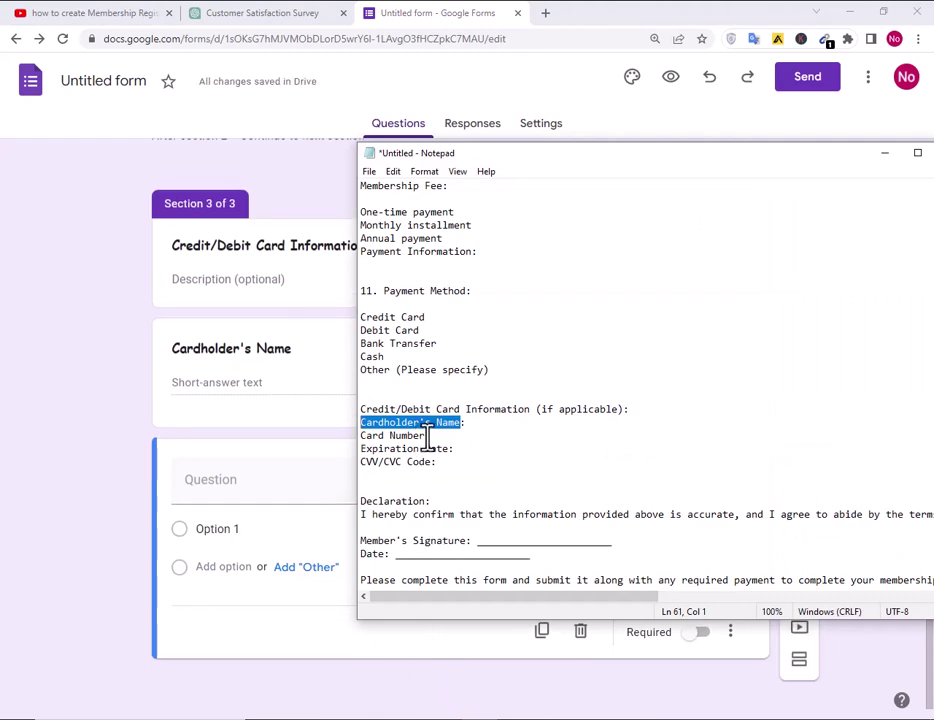
drag(428, 437, 345, 438)
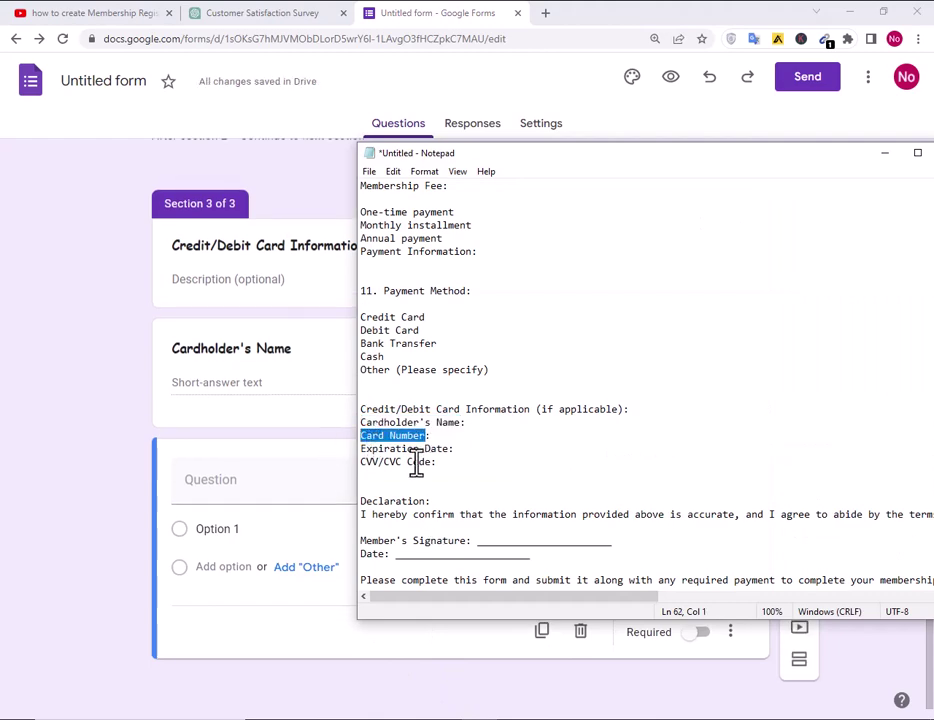
key(ctrl+c)
click(281, 492)
click(281, 492)
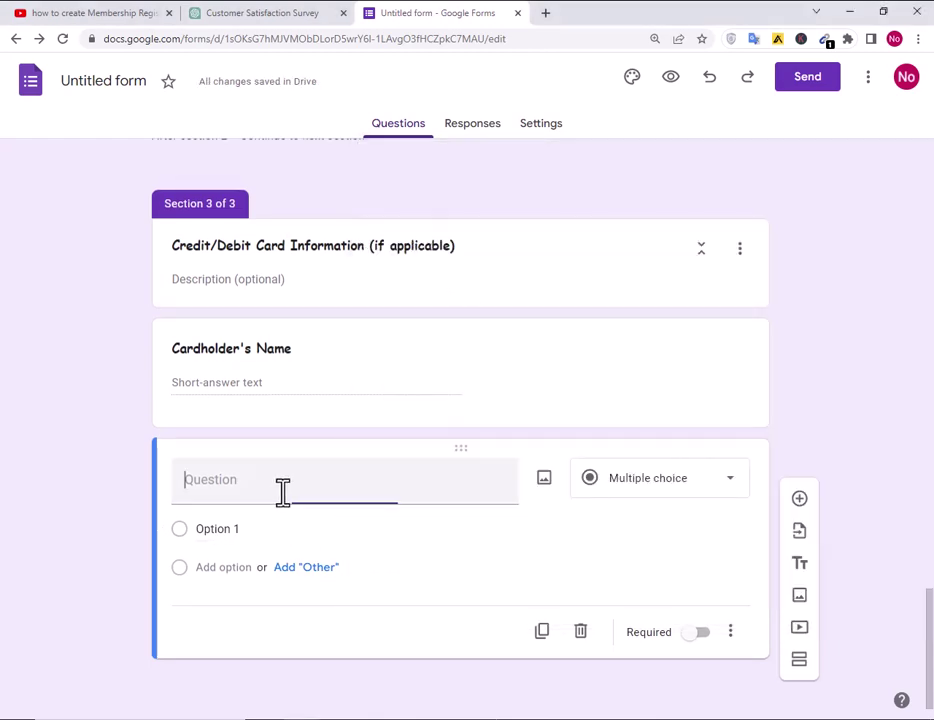
key(ctrl+v)
drag(262, 455, 165, 455)
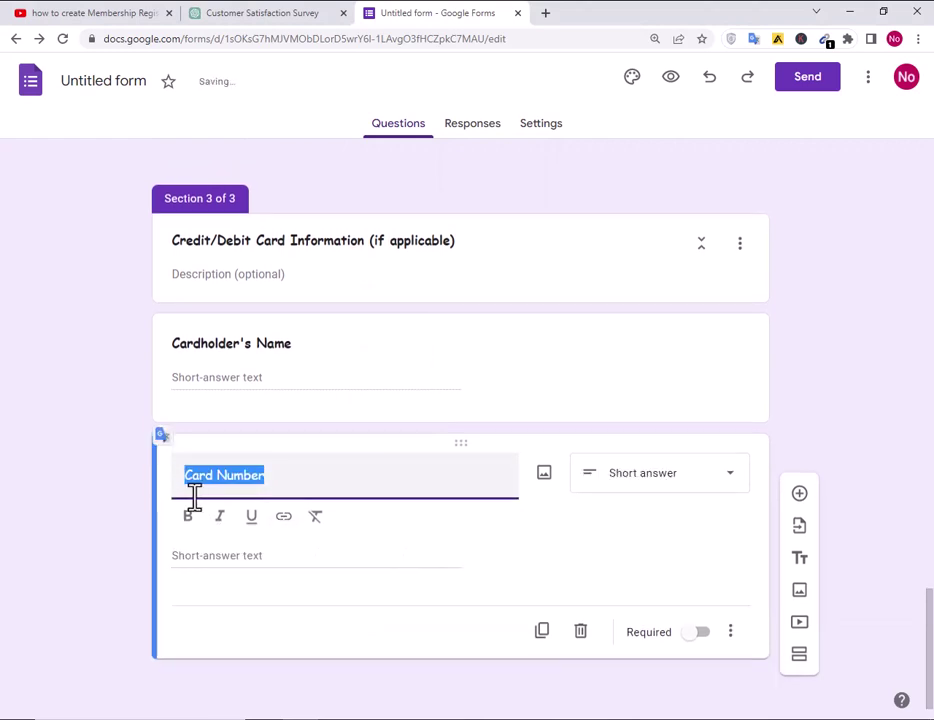
click(190, 490)
drag(277, 478, 184, 477)
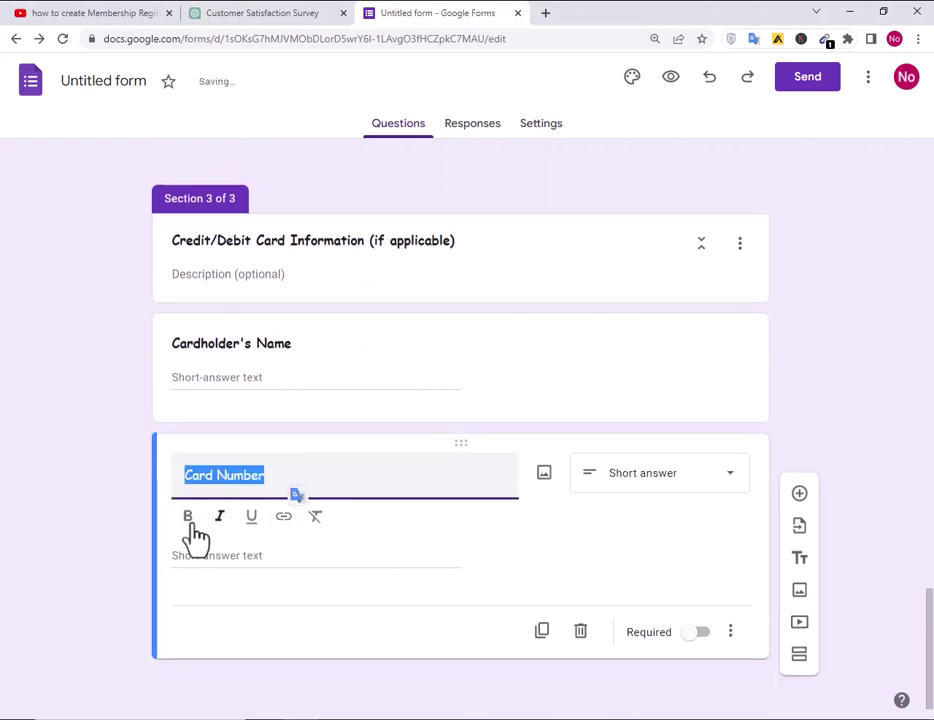
click(189, 515)
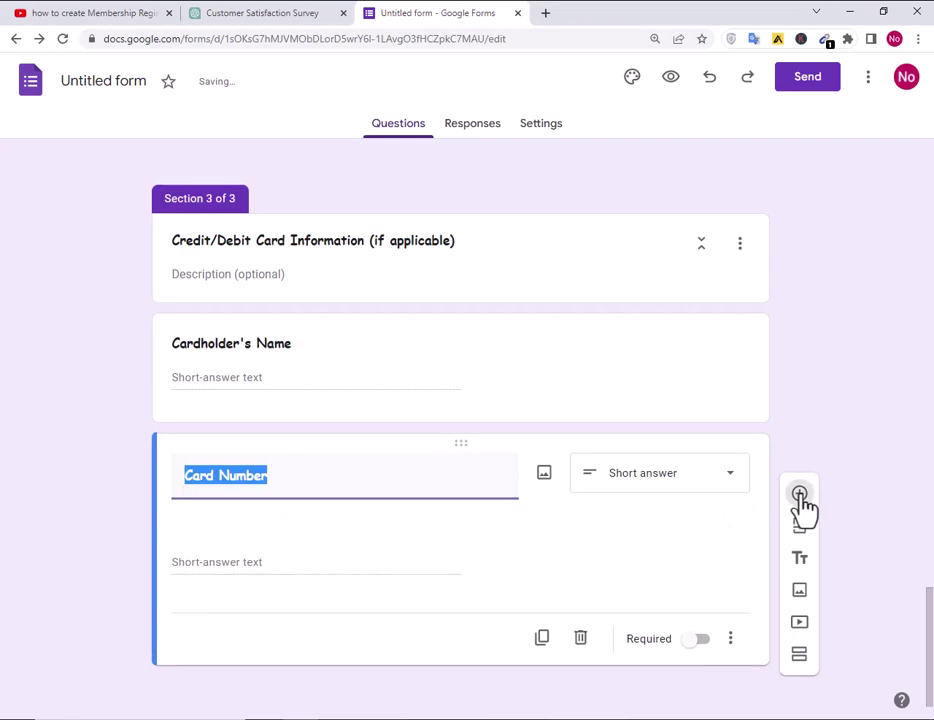
Add an "Expiration Date" question from the Notepad notes with a bold title and the Date answer type.
click(799, 505)
click(475, 712)
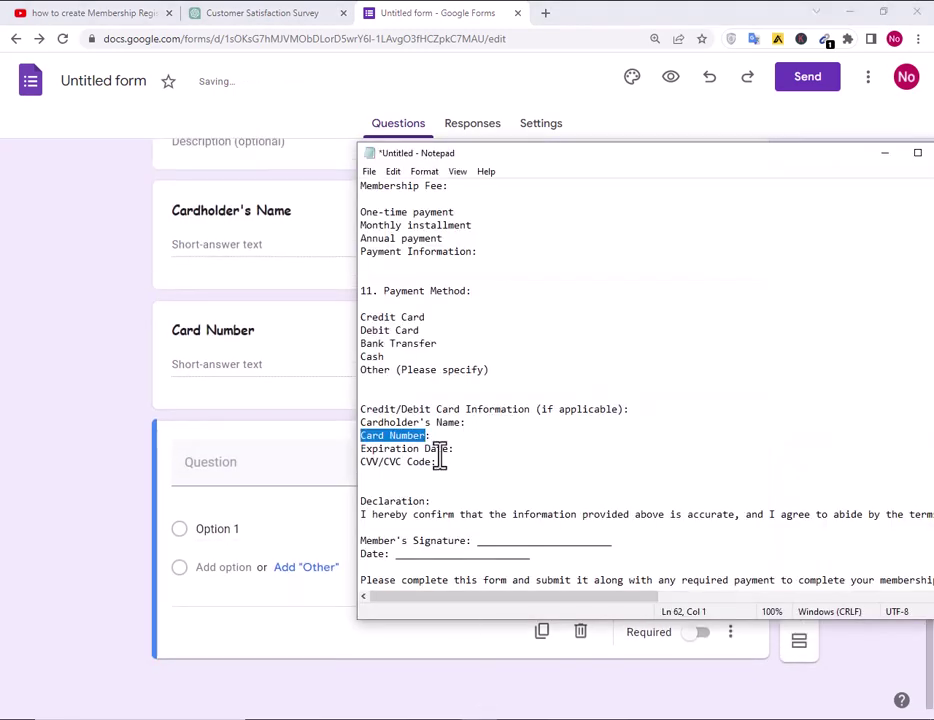
drag(452, 448, 348, 451)
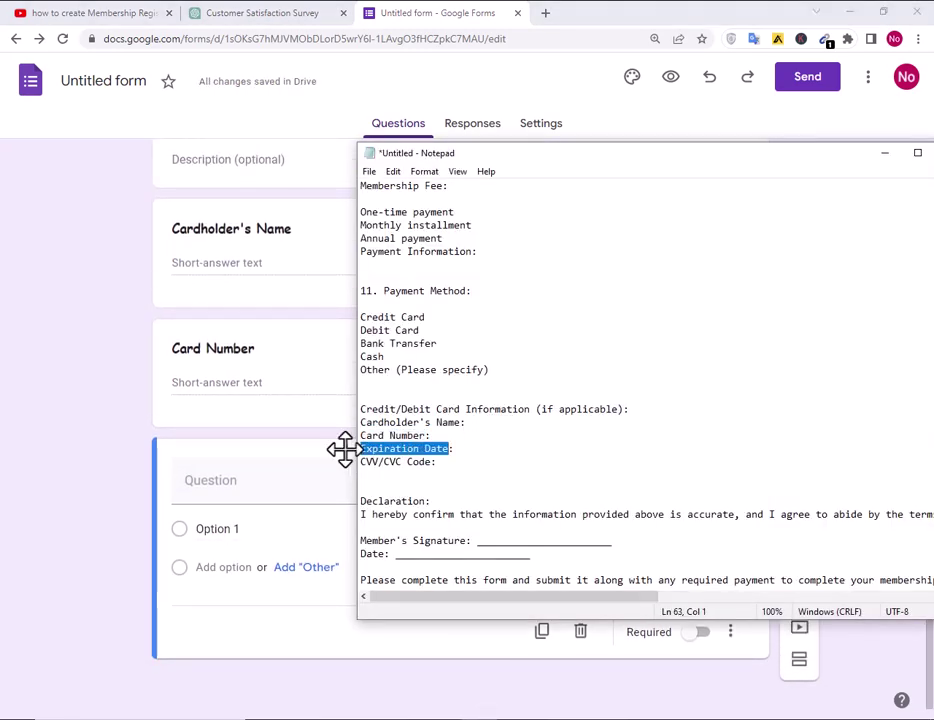
click(248, 486)
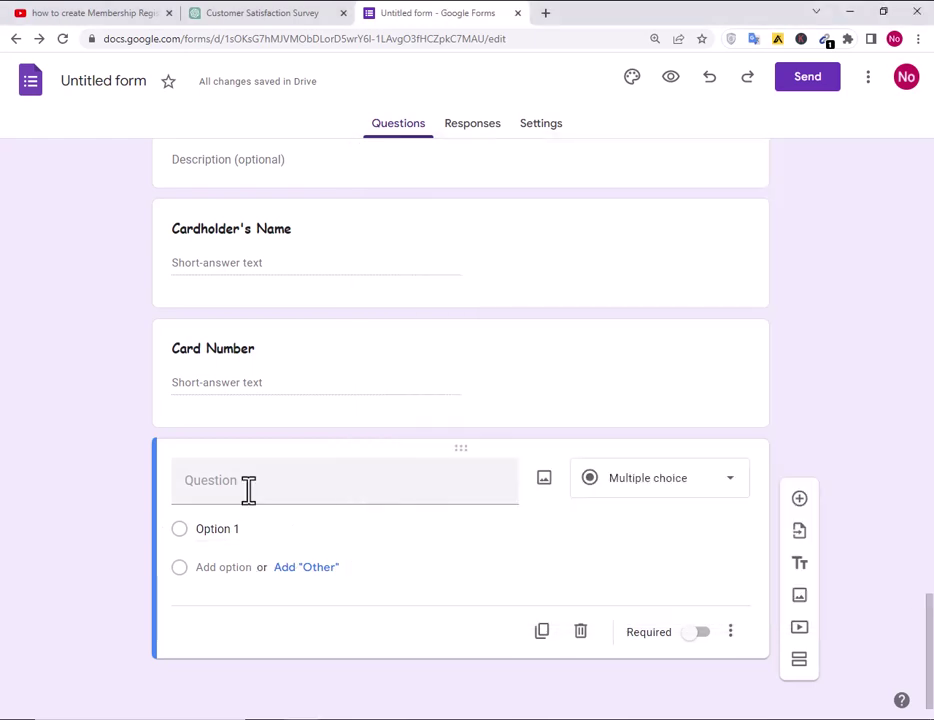
key(ctrl+v)
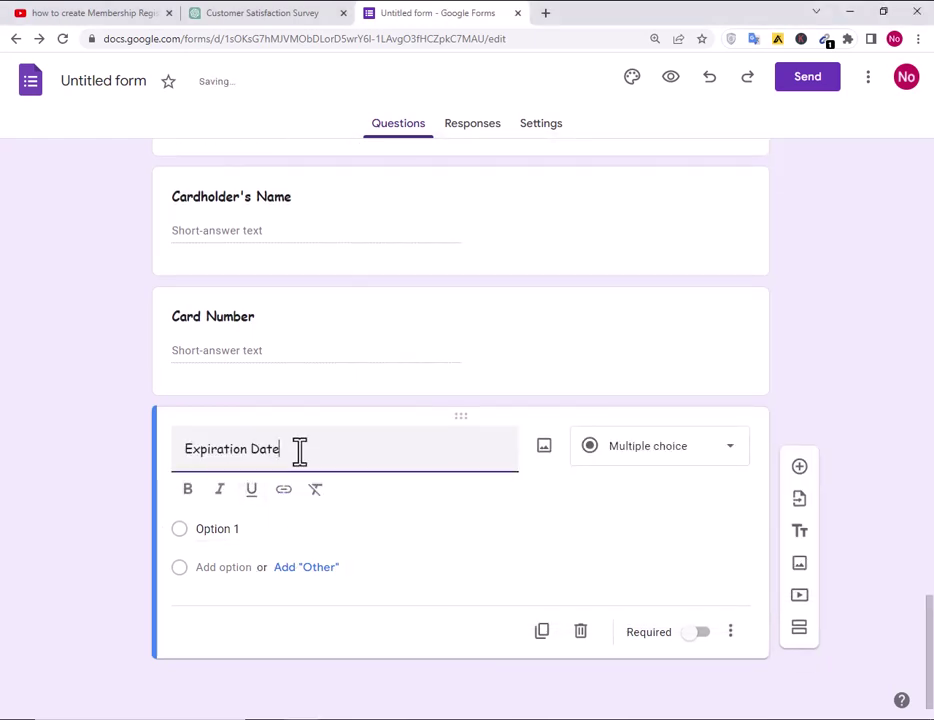
drag(300, 450, 174, 450)
click(188, 530)
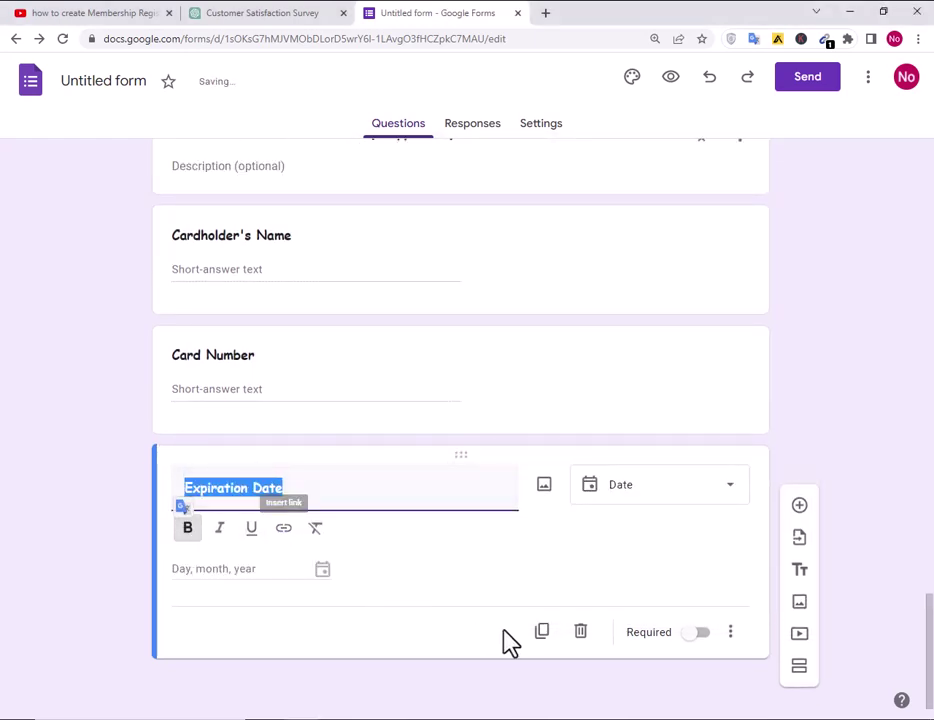
click(555, 553)
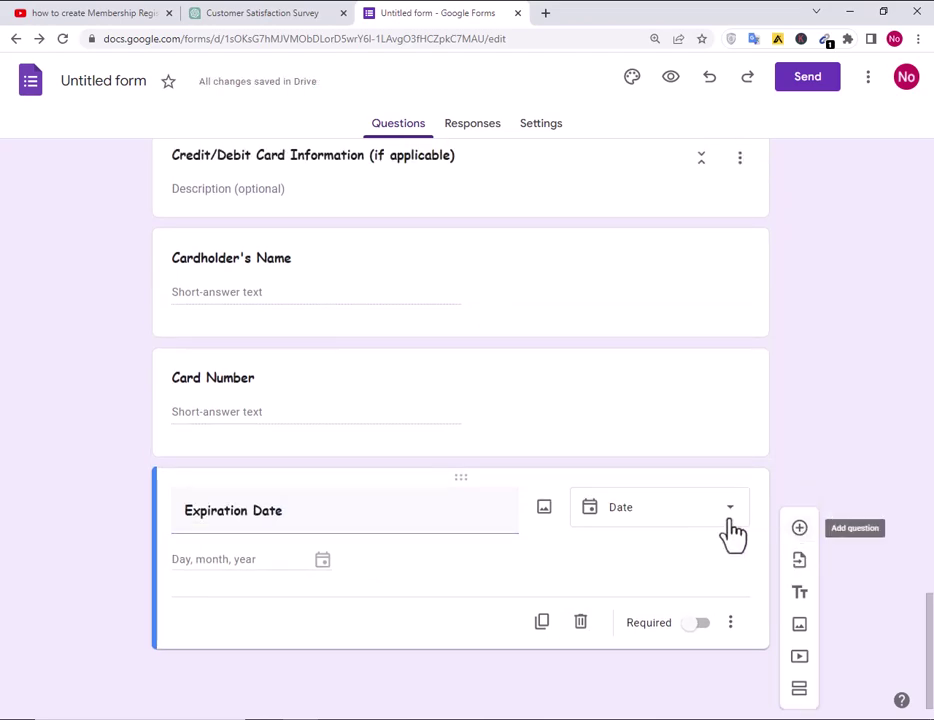
click(690, 512)
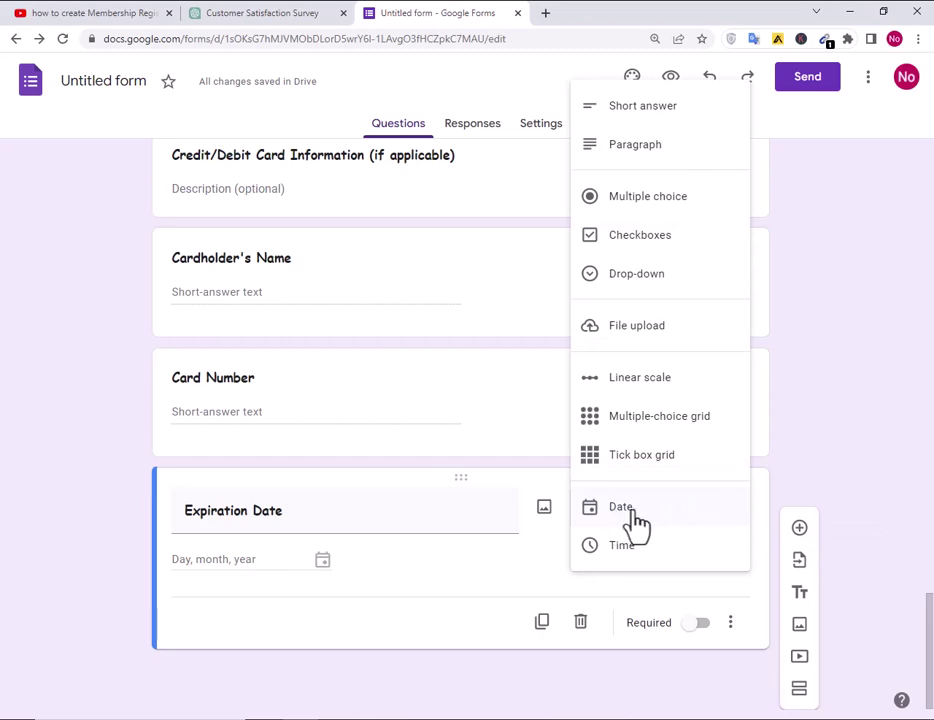
click(636, 510)
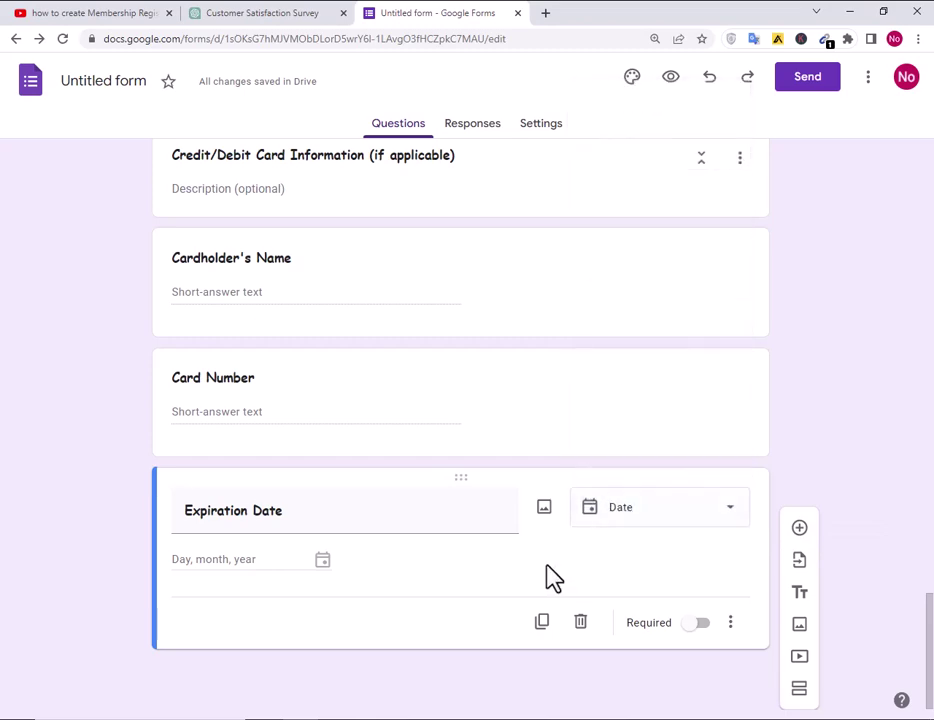
Add a question titled "CVV/CVC Code" from the Notepad notes below Expiration Date and make the title bold.
click(799, 527)
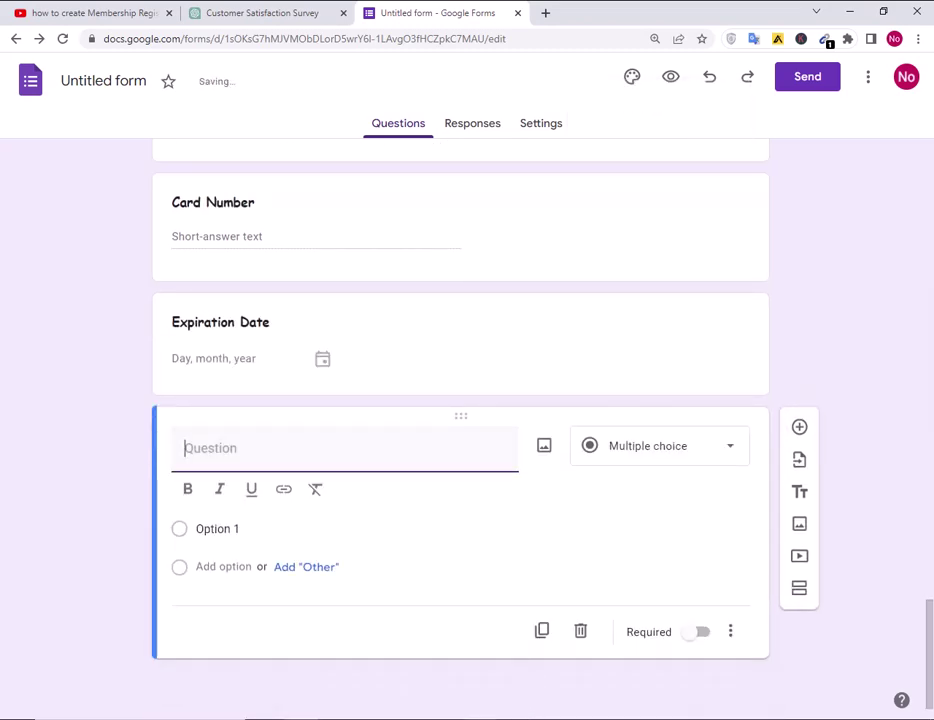
key(alt+Tab)
drag(432, 462, 327, 460)
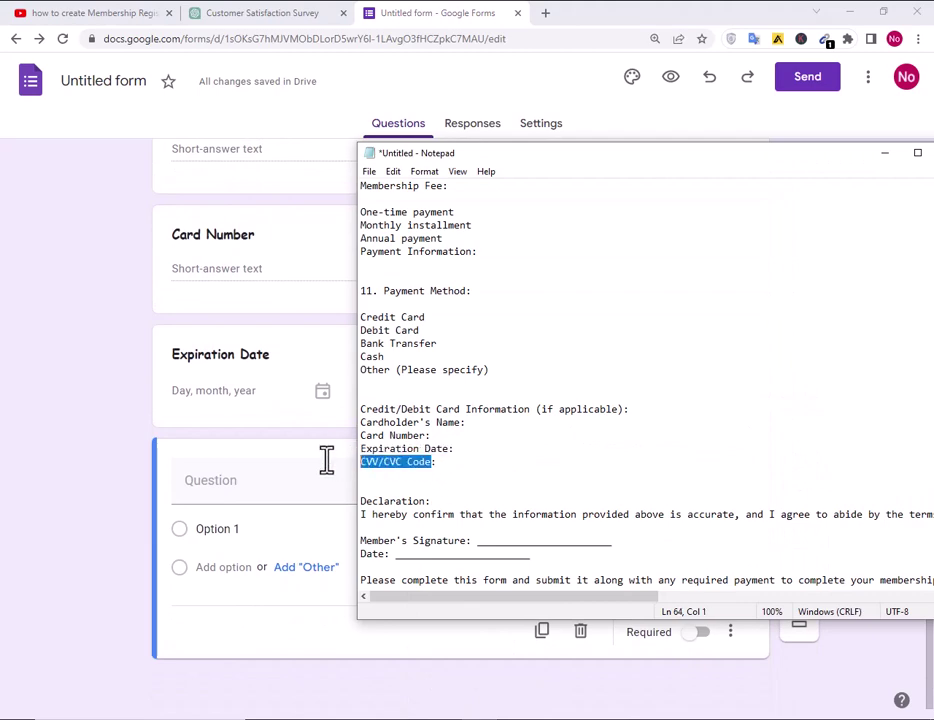
click(250, 488)
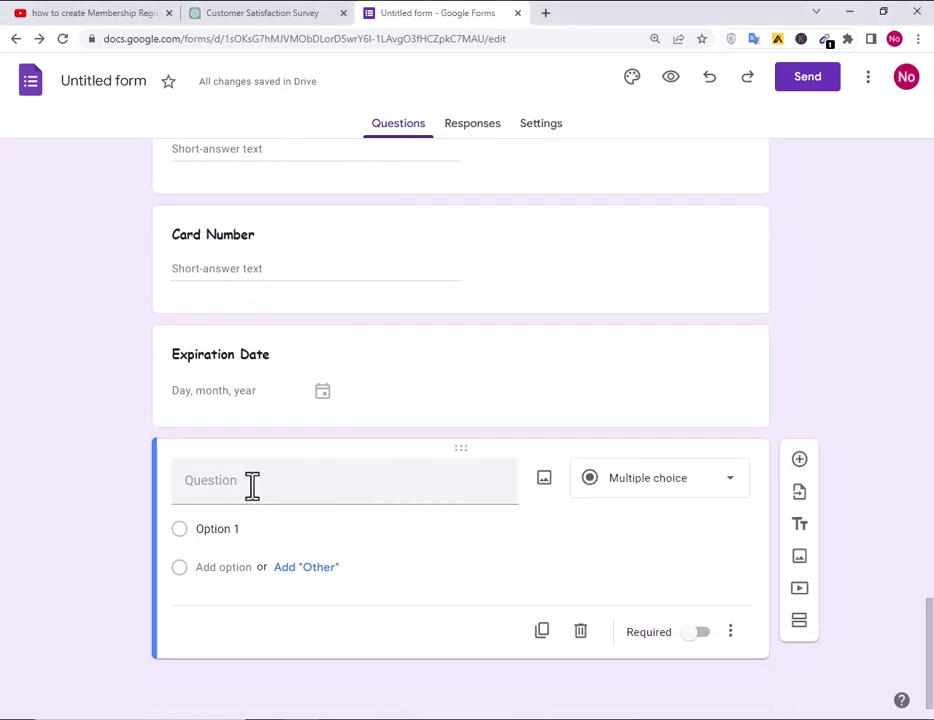
click(252, 487)
key(ctrl+v)
drag(277, 448, 184, 484)
click(188, 518)
click(511, 580)
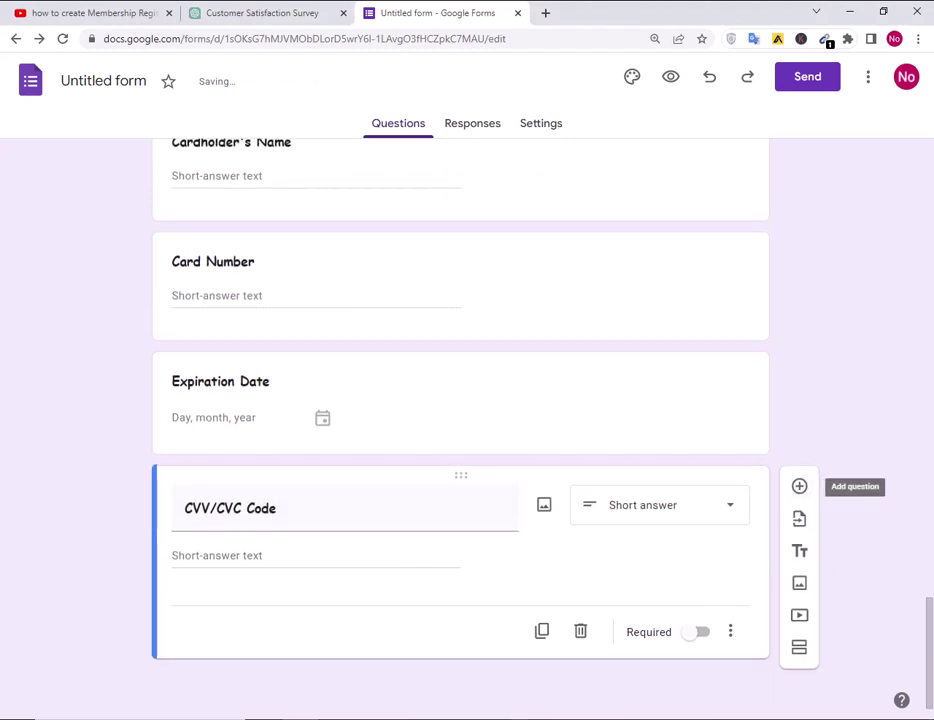
Add a question titled "Member's Signature" from the Notepad notes below the CVV/CVC Code question.
key(alt+Tab)
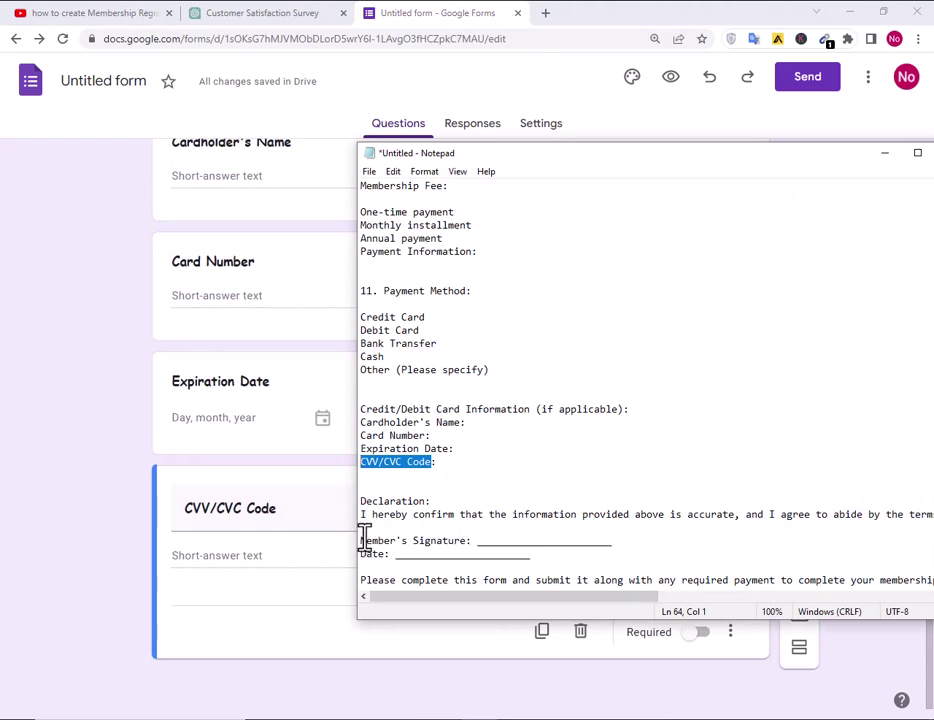
mouse_move(365, 540)
mouse_down()
mouse_move(455, 557)
mouse_move(467, 540)
mouse_up()
key(ctrl+c)
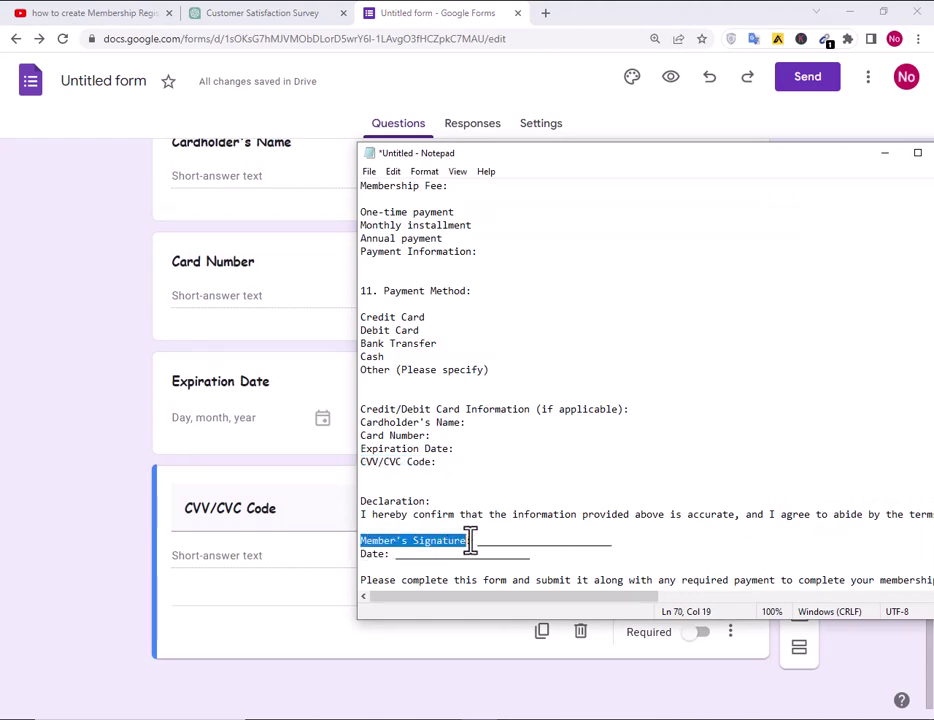
click(240, 643)
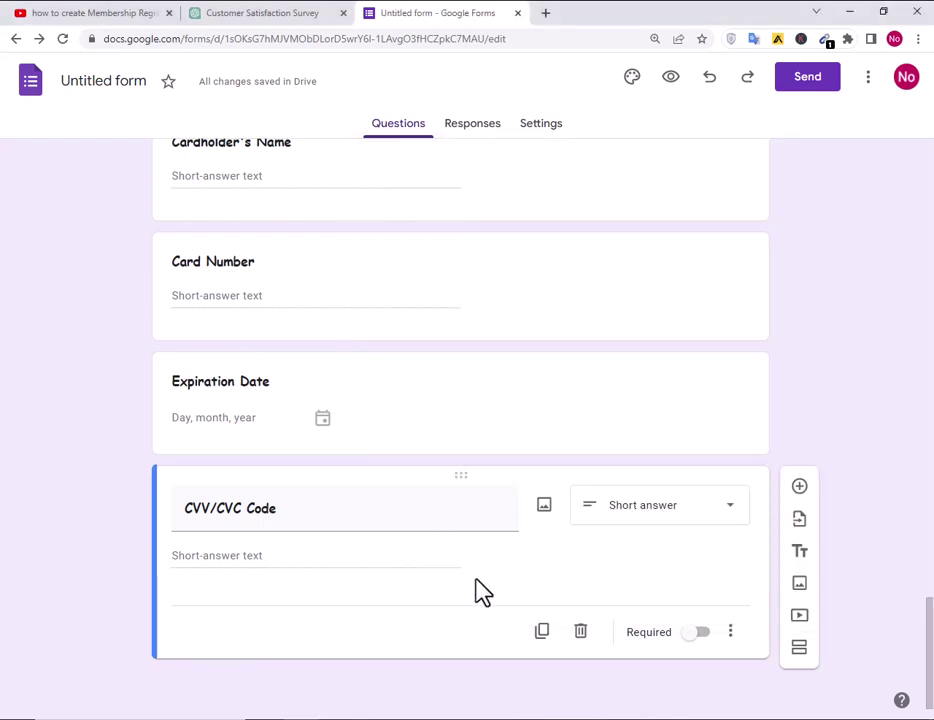
click(797, 489)
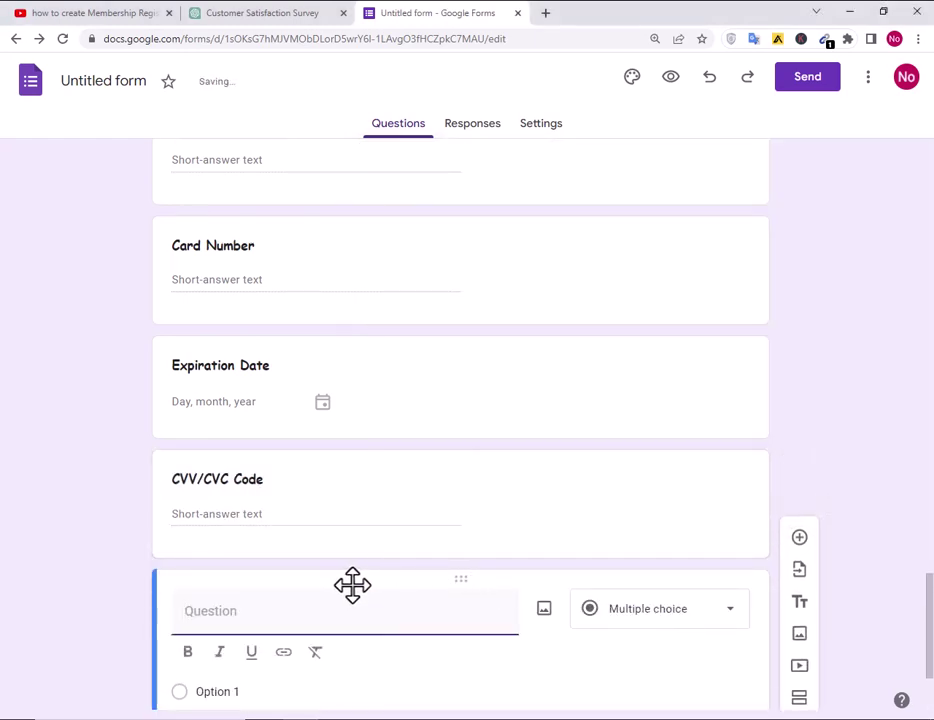
key(ctrl+v)
drag(185, 611, 188, 646)
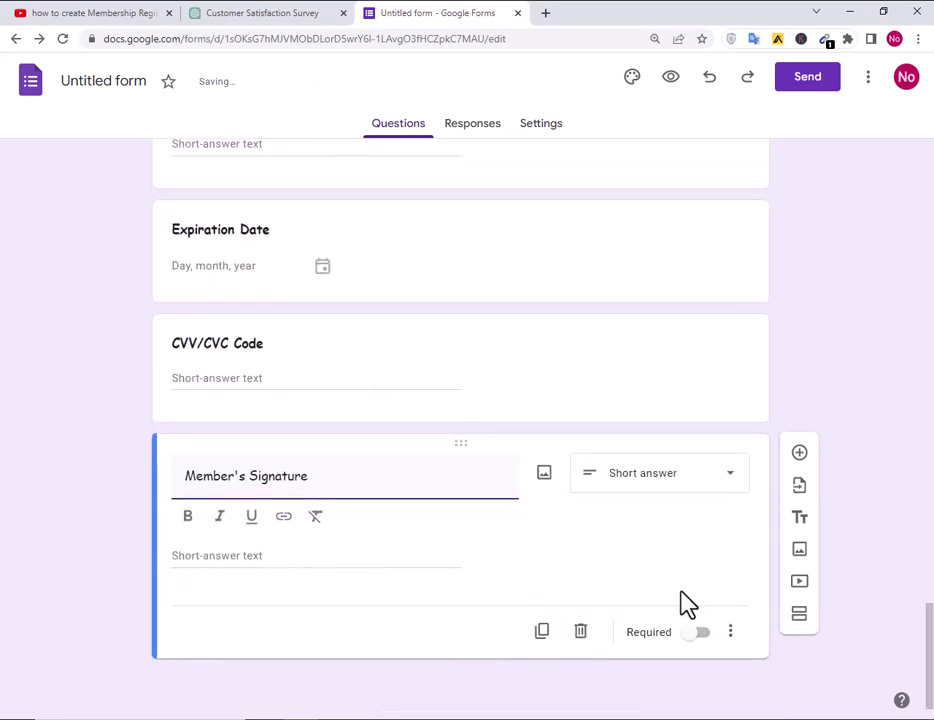
Add a question titled "Date" from the Notepad notes below Member's Signature and make the title bold.
click(799, 452)
key(alt+Tab)
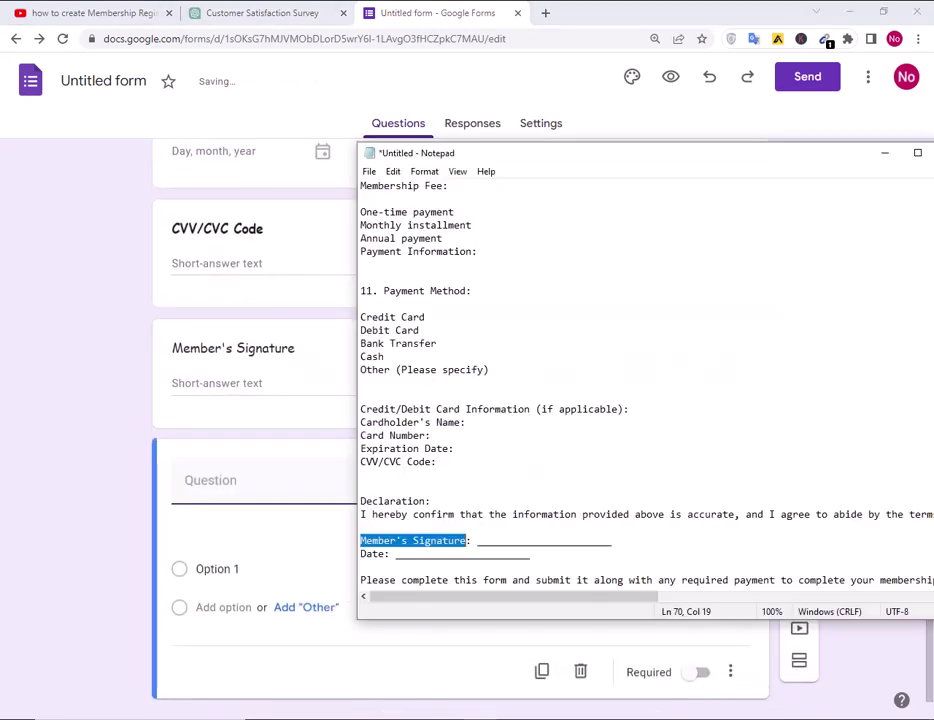
drag(361, 554, 388, 555)
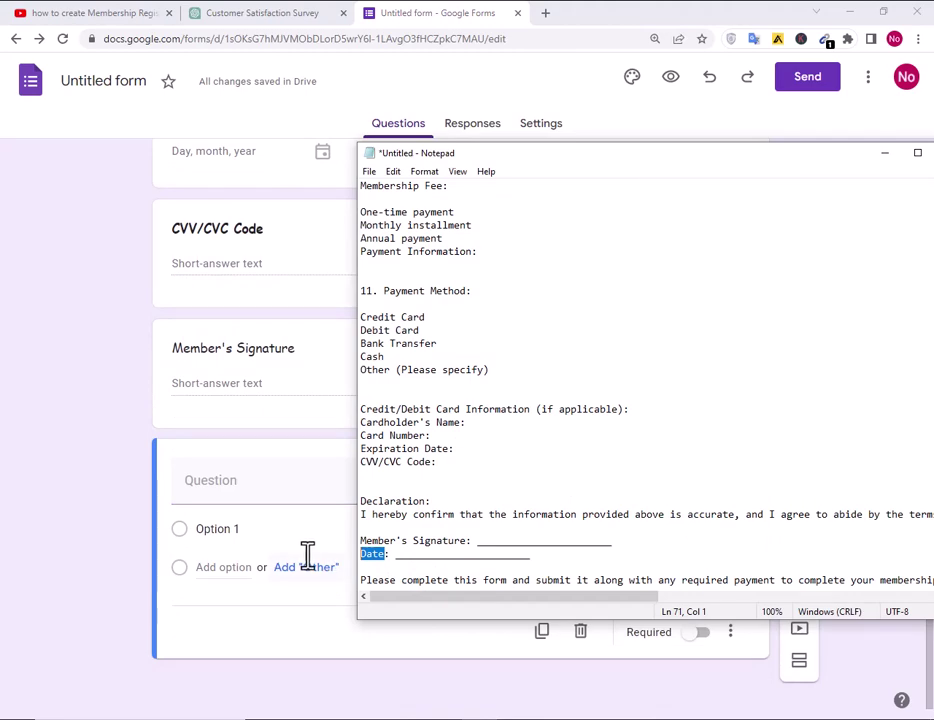
key(alt+Tab)
click(278, 487)
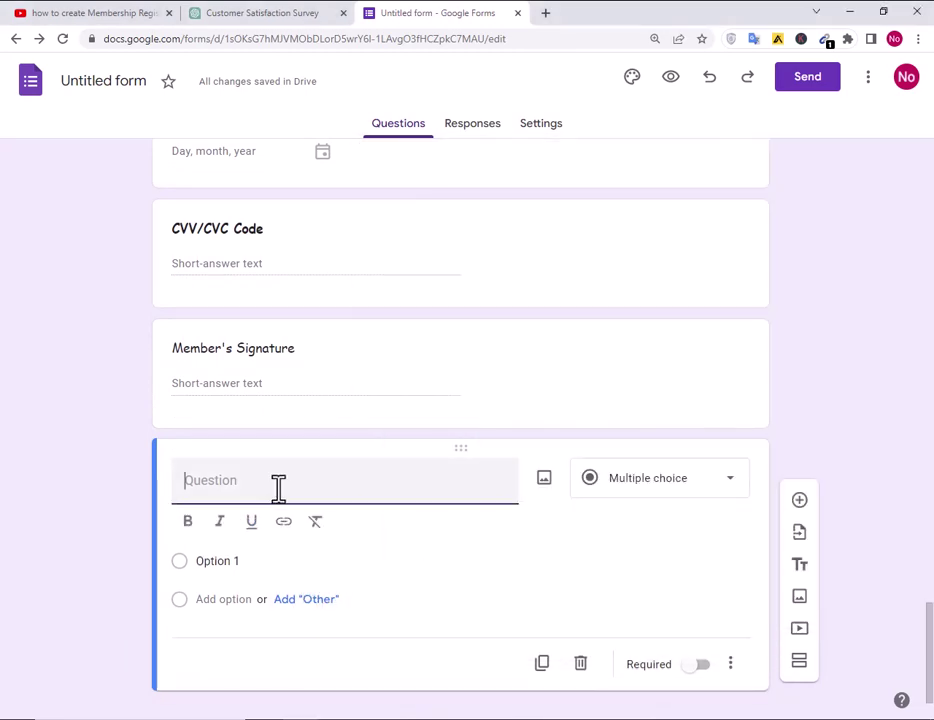
drag(227, 481, 148, 494)
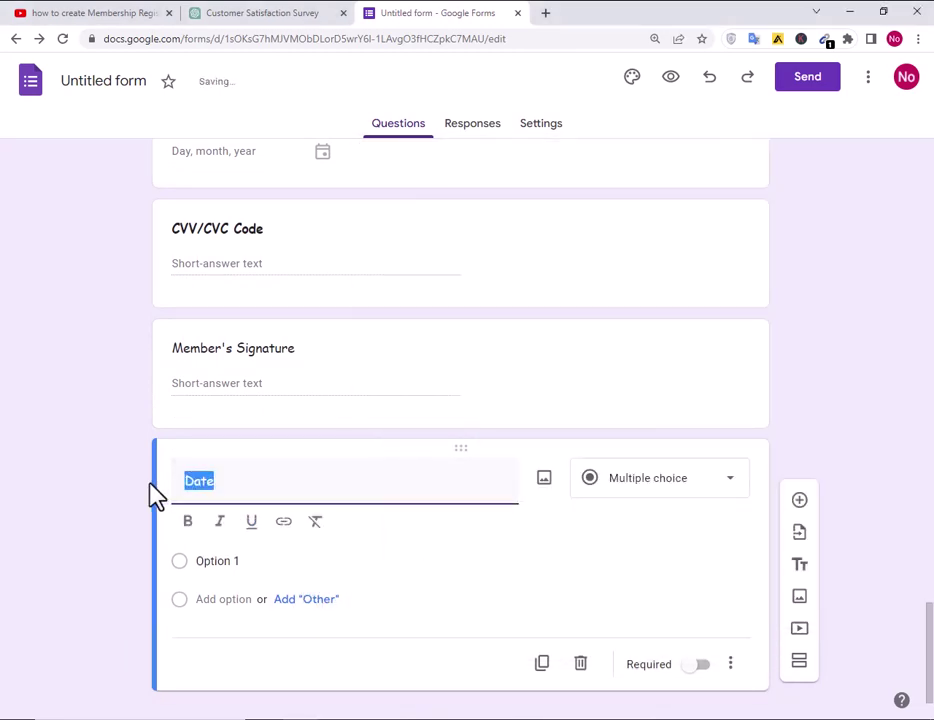
click(187, 528)
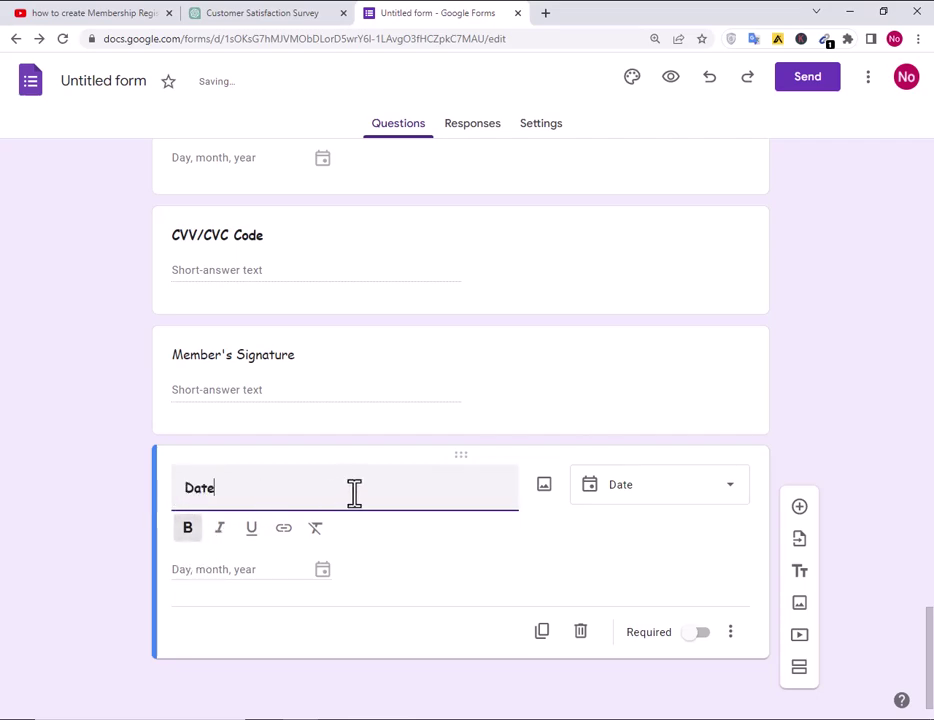
Try to insert the bookshelf illustration from the Work and School themes as the form's header image.
scroll(354, 492, up, 4)
scroll(354, 492, up, 10)
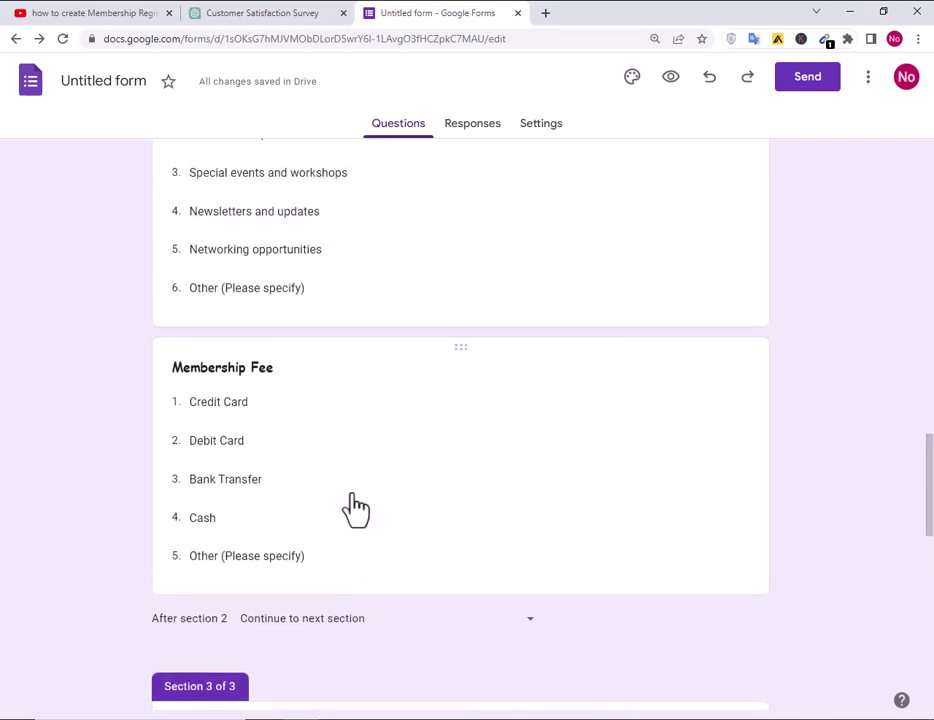
scroll(354, 500, up, 10)
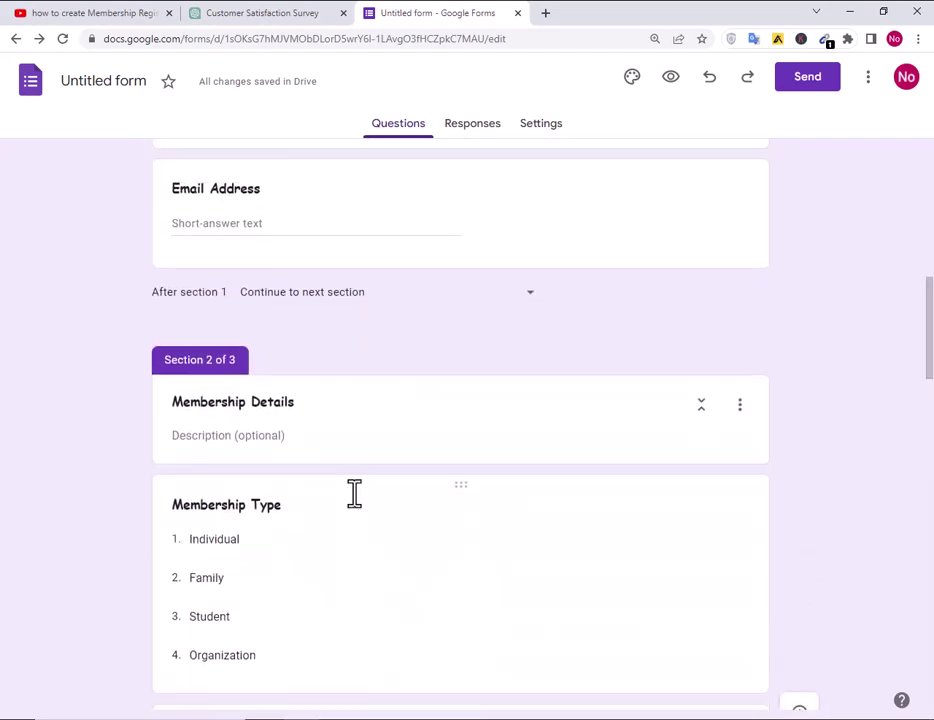
scroll(354, 492, up, 15)
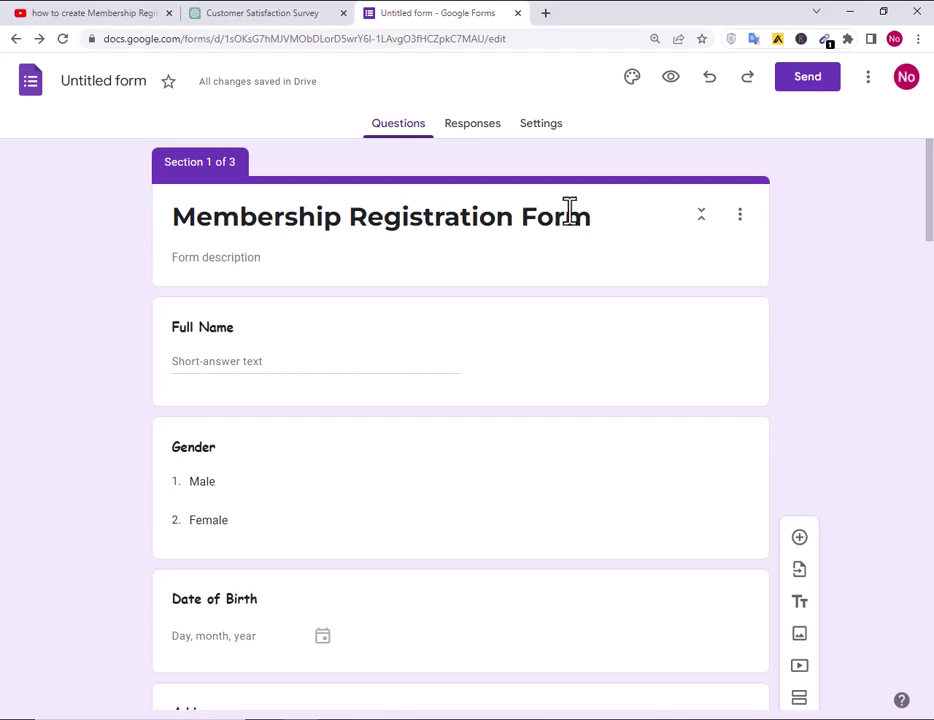
click(632, 77)
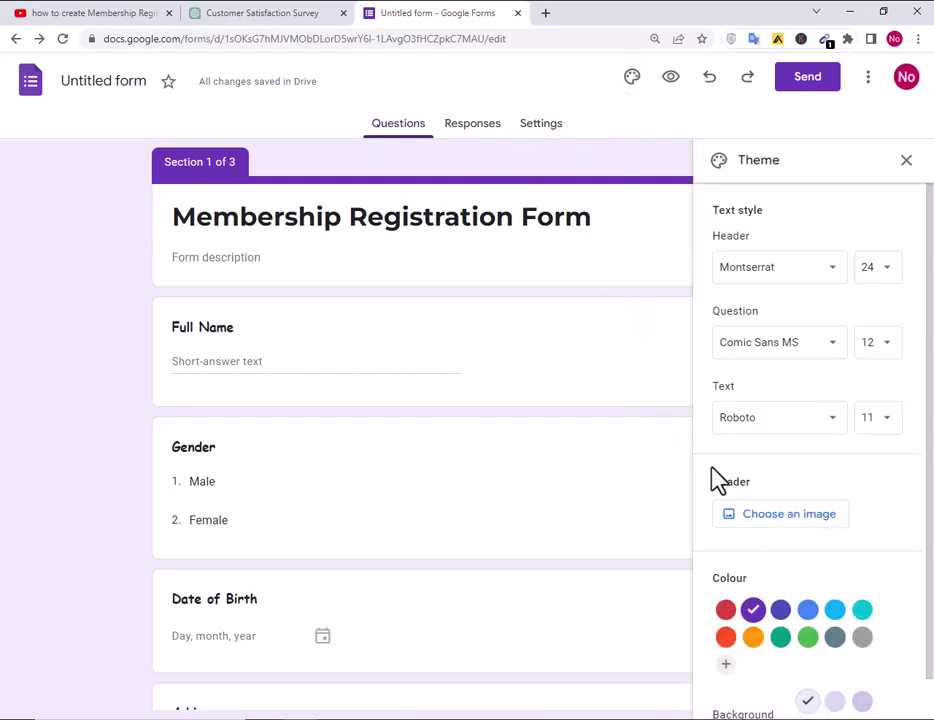
click(775, 520)
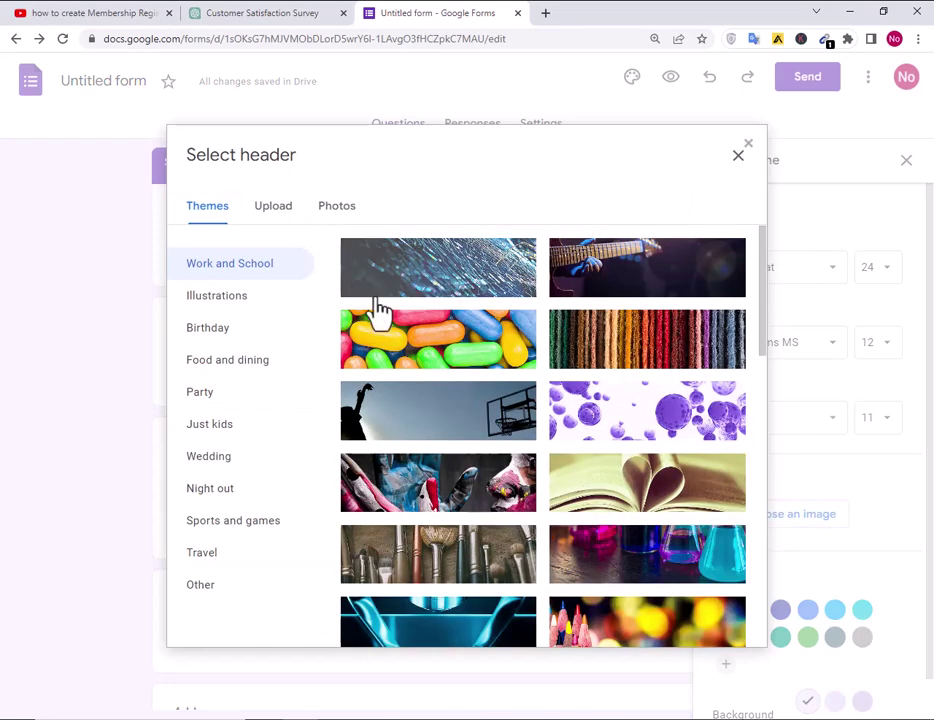
scroll(436, 380, down, 5)
scroll(436, 380, up, 2)
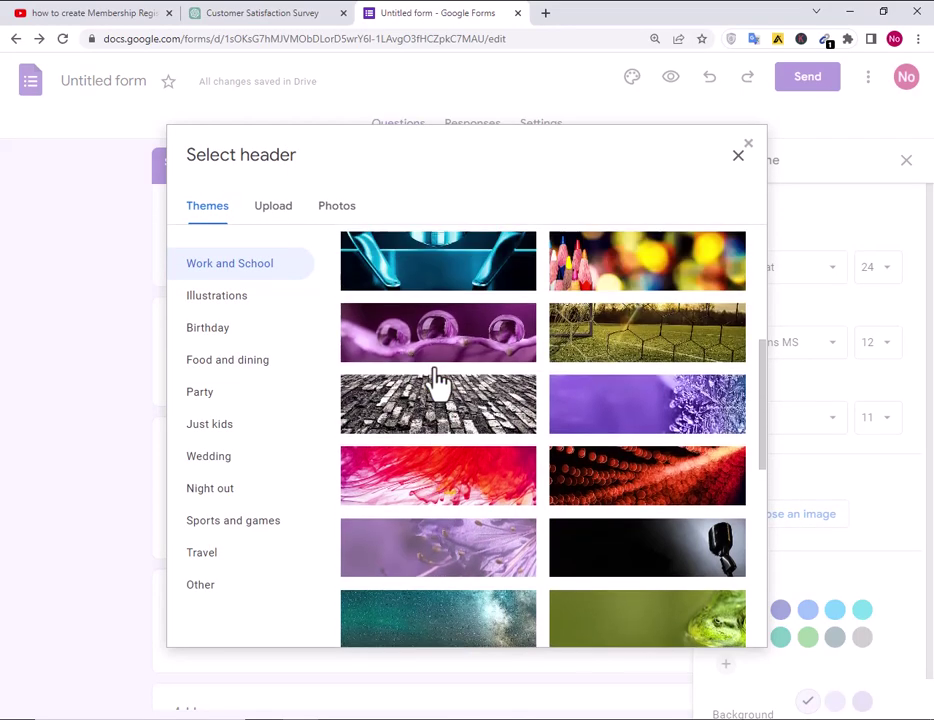
scroll(660, 420, down, 1)
scroll(678, 410, down, 5)
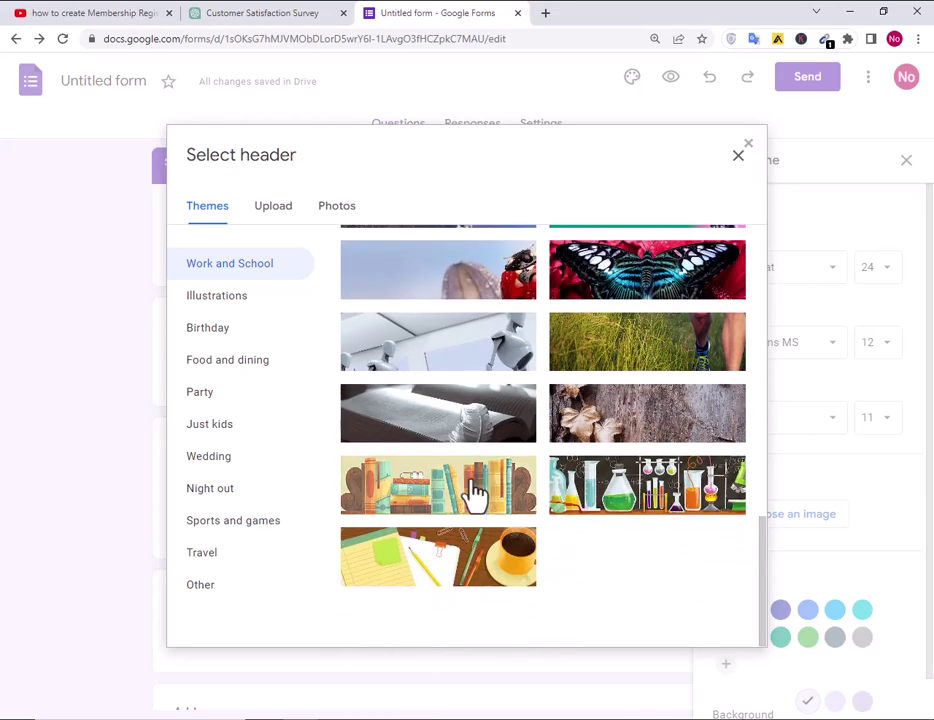
click(476, 492)
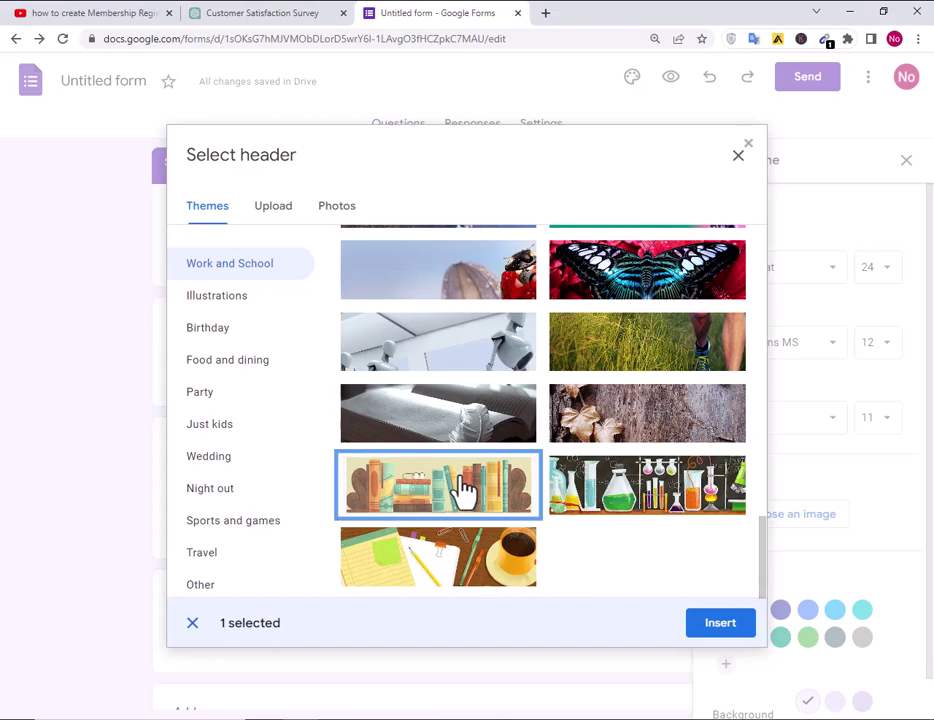
click(732, 636)
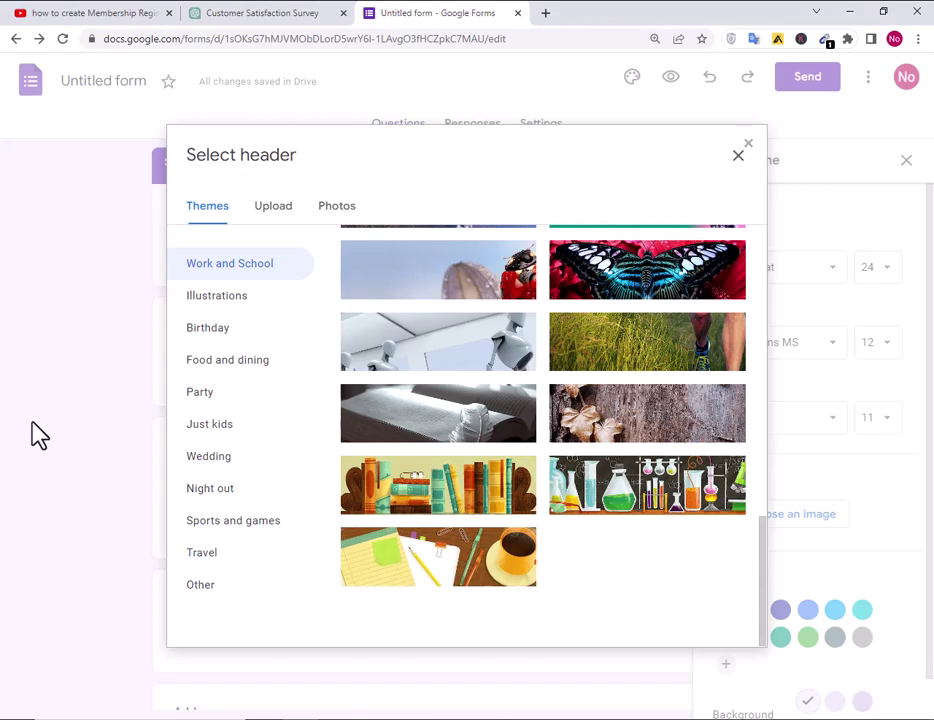
click(740, 155)
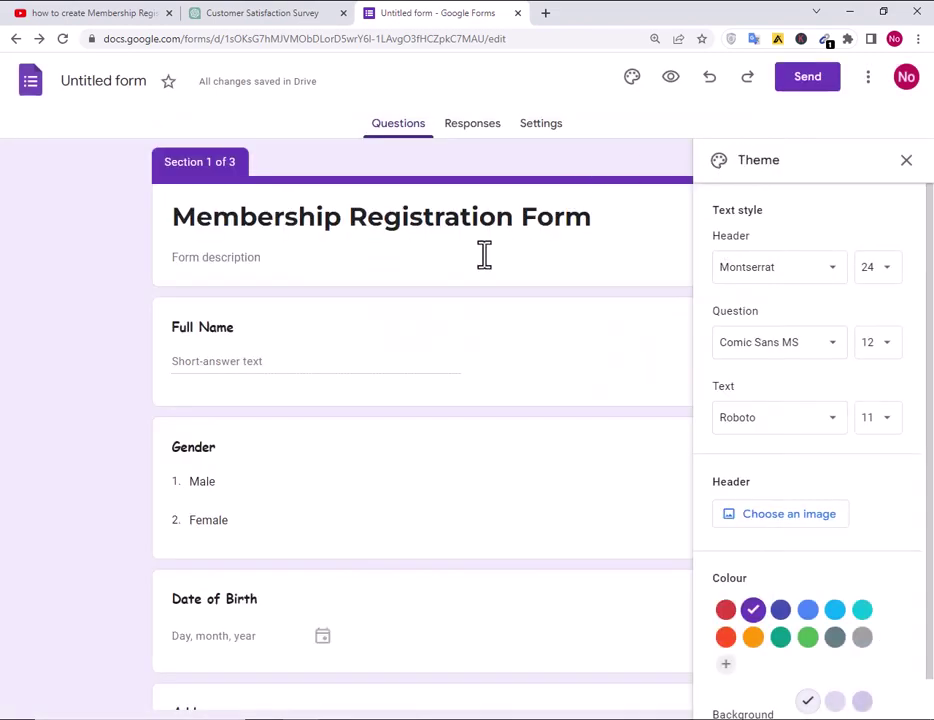
scroll(484, 255, down, 2)
scroll(482, 267, up, 2)
click(906, 162)
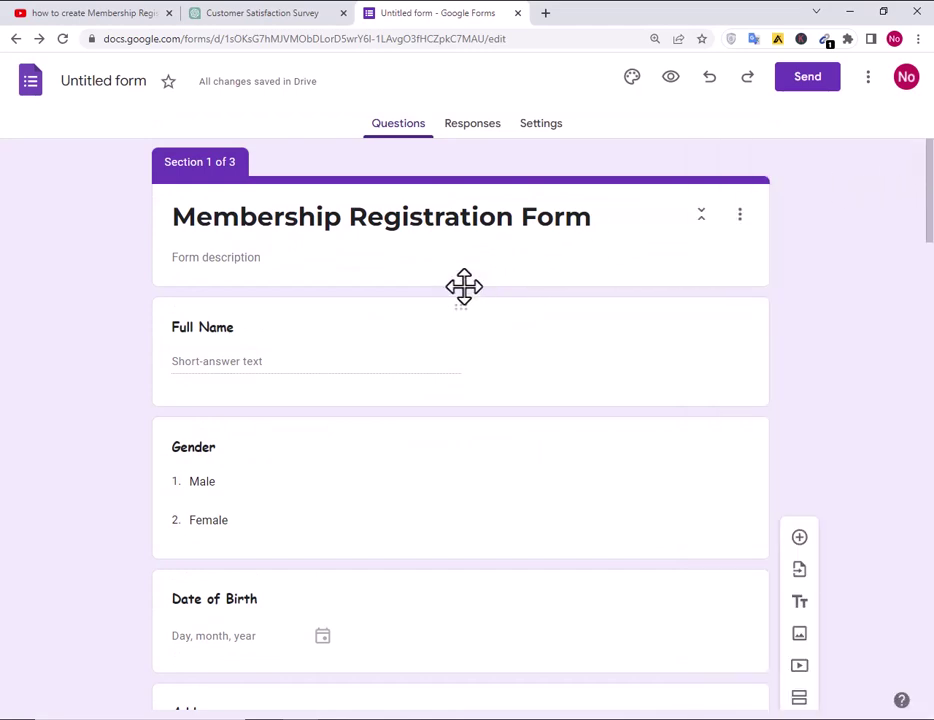
Preview the form, review the questions in its first section, and continue to the Membership Details section.
click(673, 88)
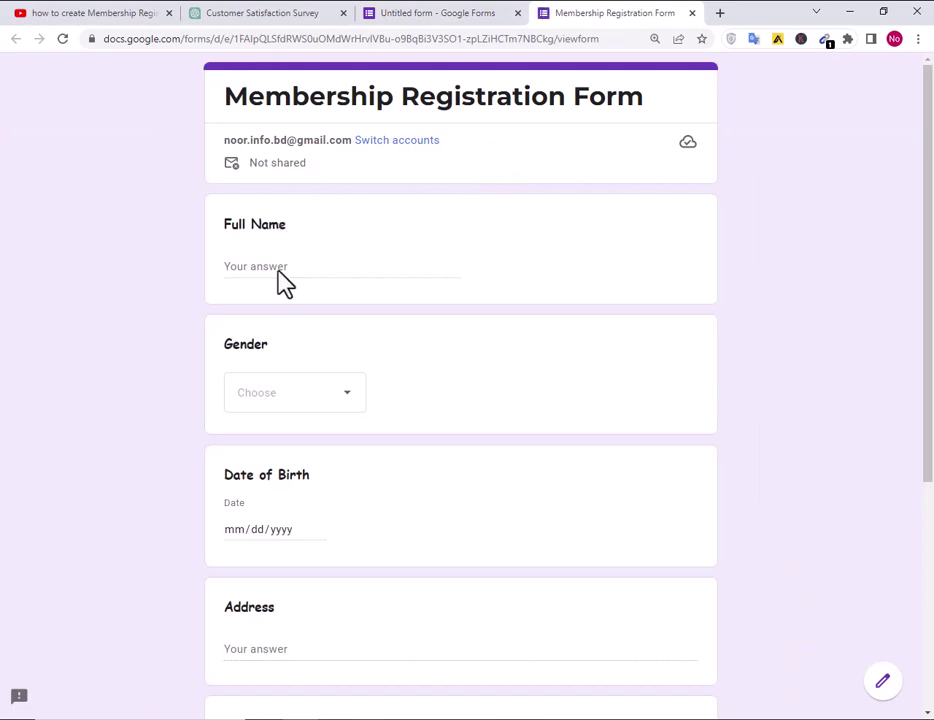
scroll(298, 298, down, 4)
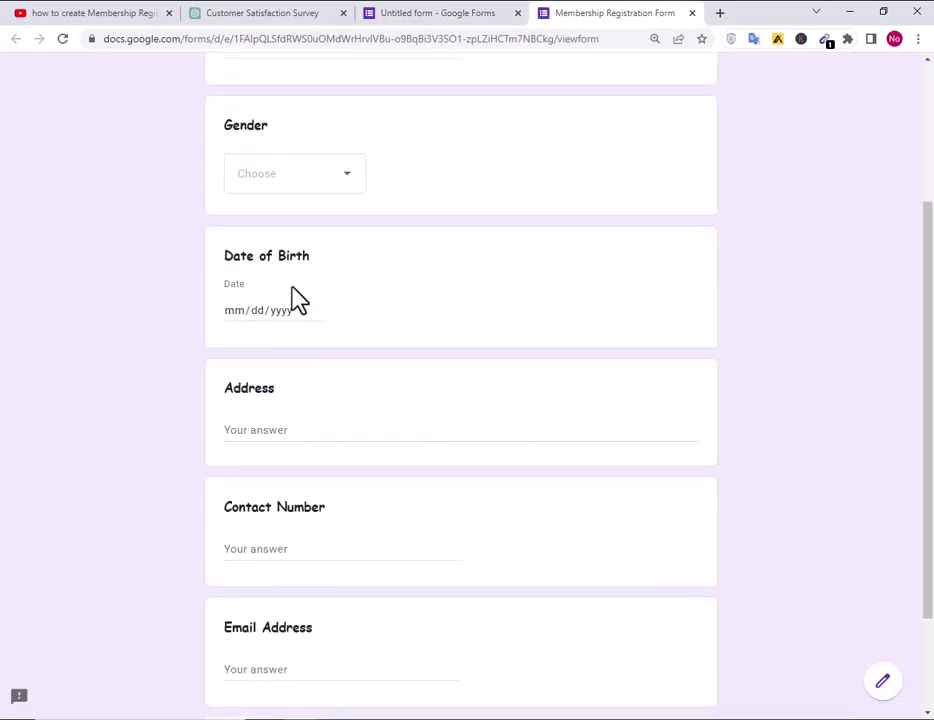
scroll(292, 296, up, 3)
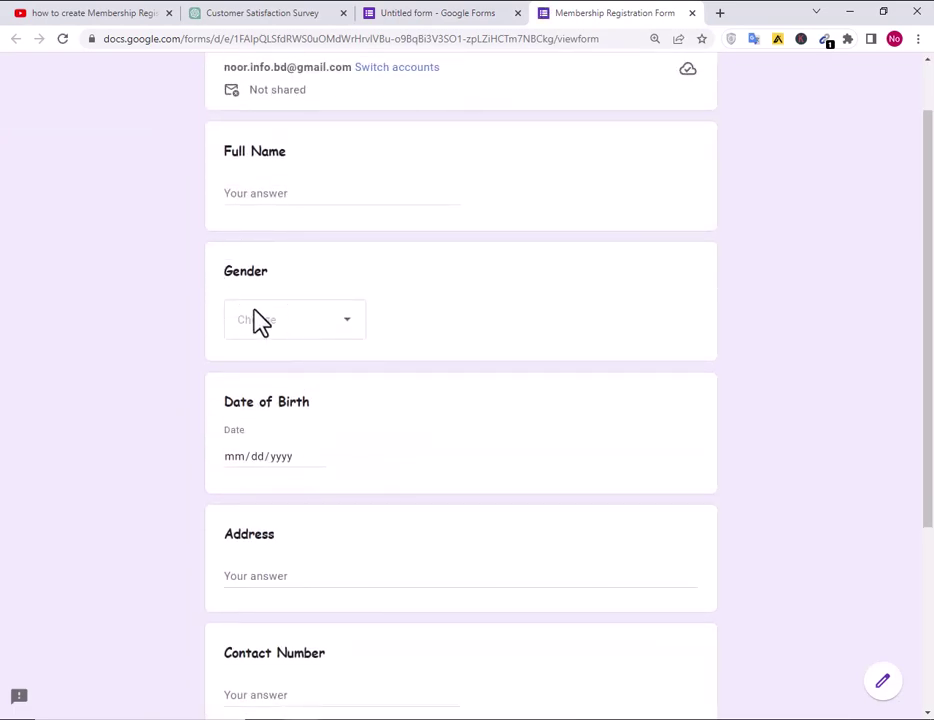
scroll(330, 404, down, 3)
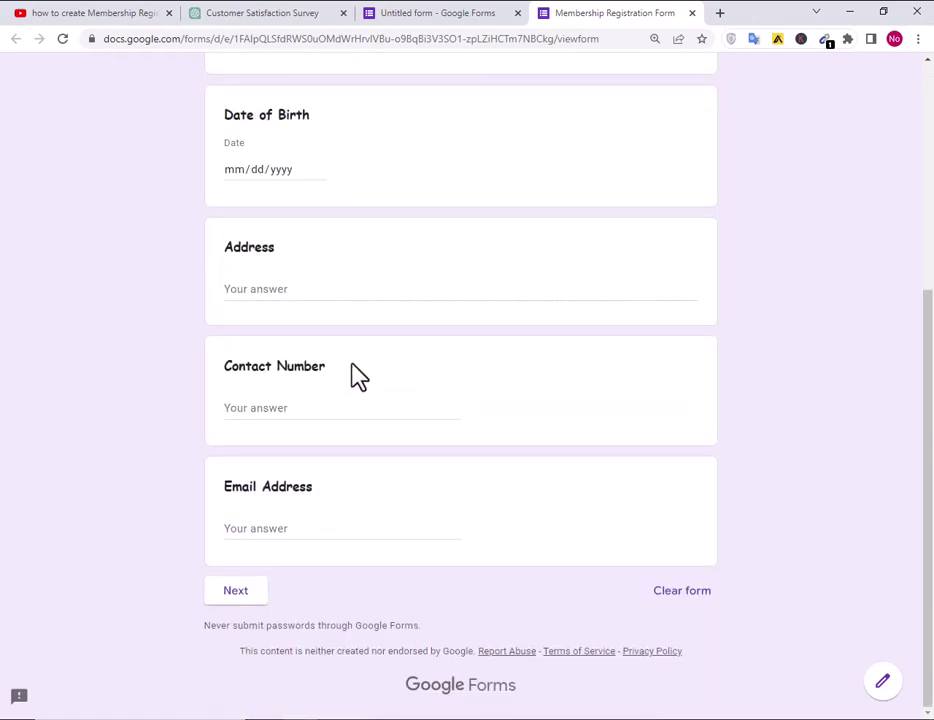
click(252, 607)
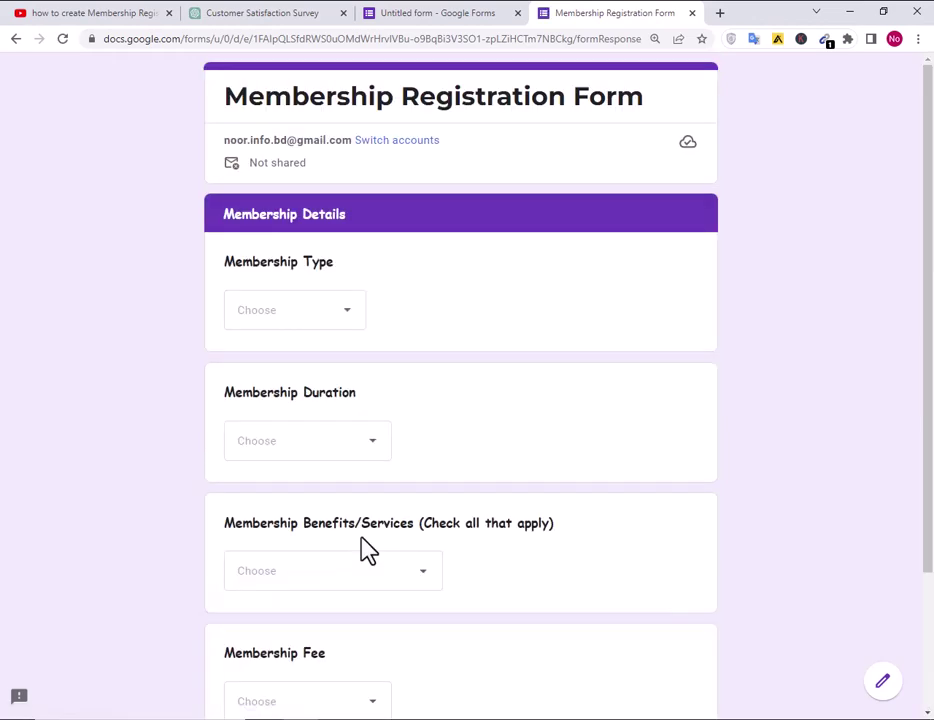
Examine the answer choices offered for Membership Type, Membership Duration and Membership Benefits/Services in the preview.
scroll(350, 330, down, 2)
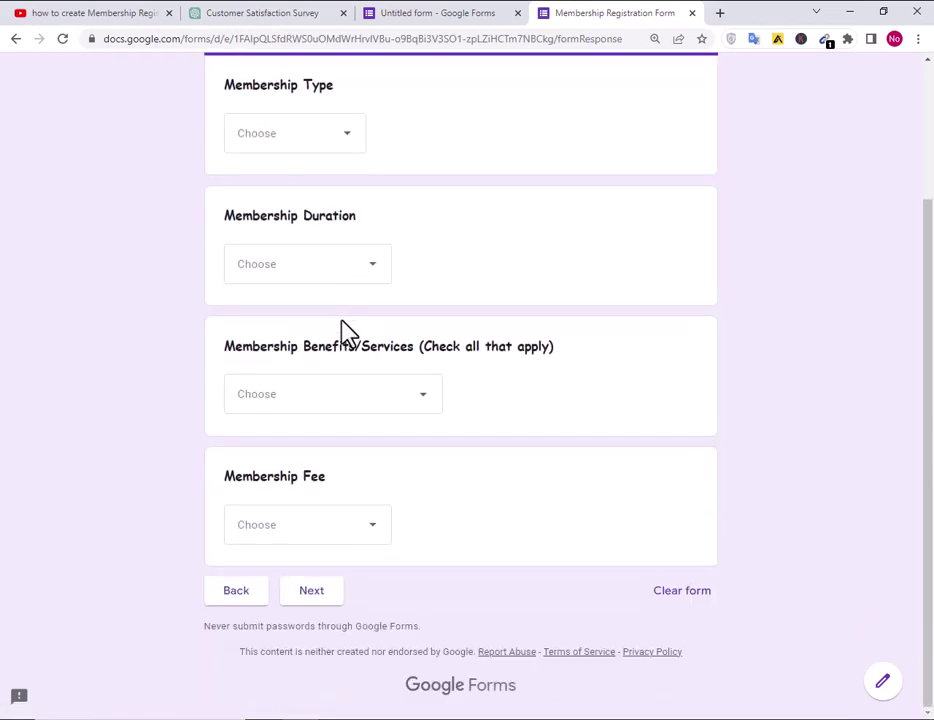
scroll(344, 332, up, 2)
click(330, 287)
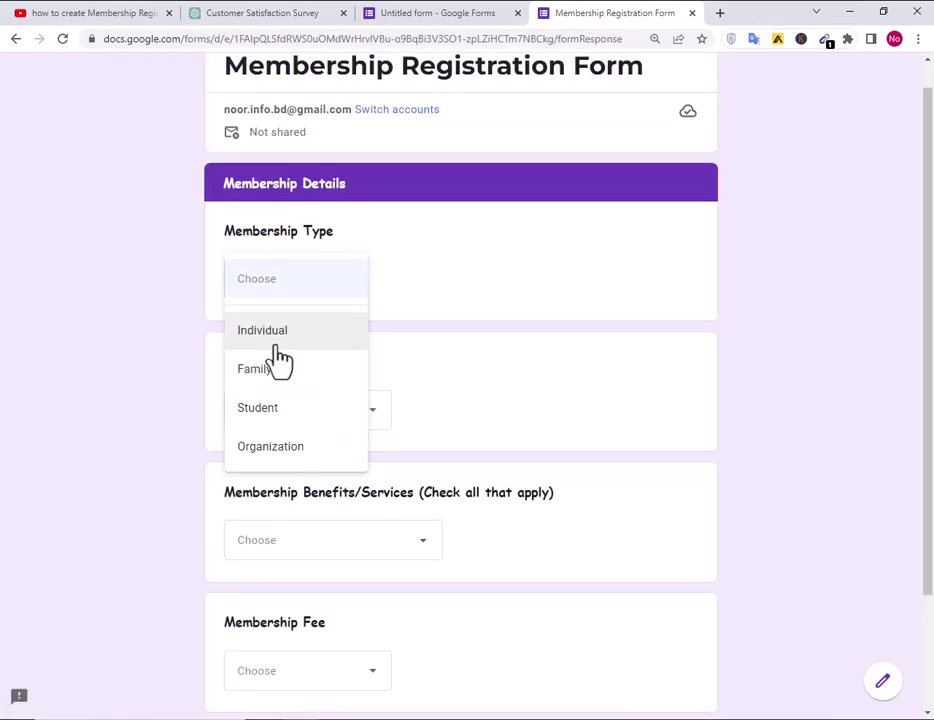
scroll(255, 430, down, 2)
click(457, 280)
click(350, 270)
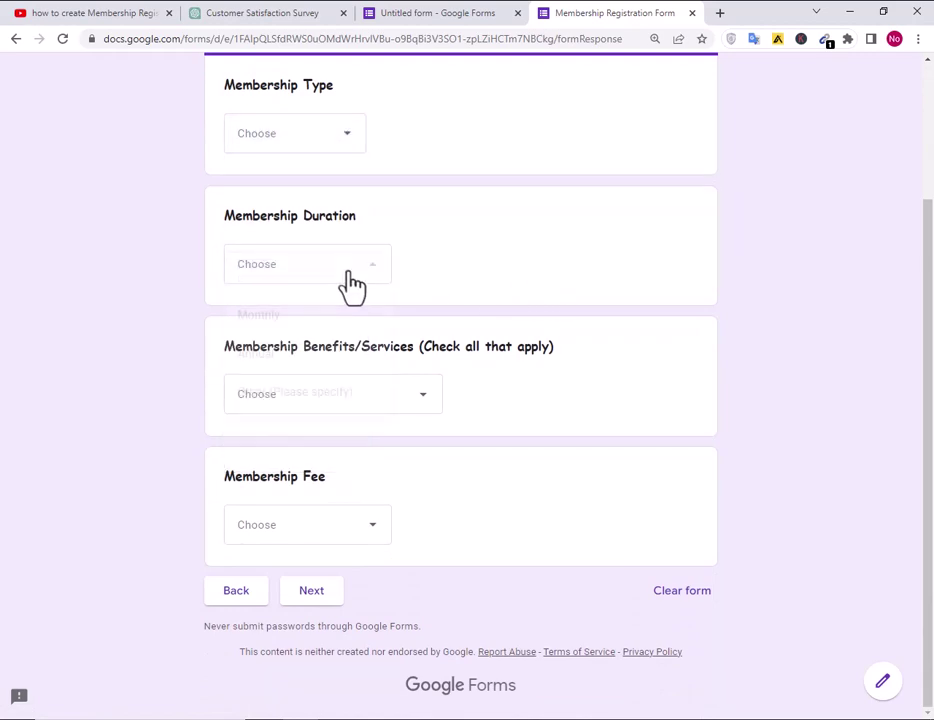
click(525, 309)
click(397, 407)
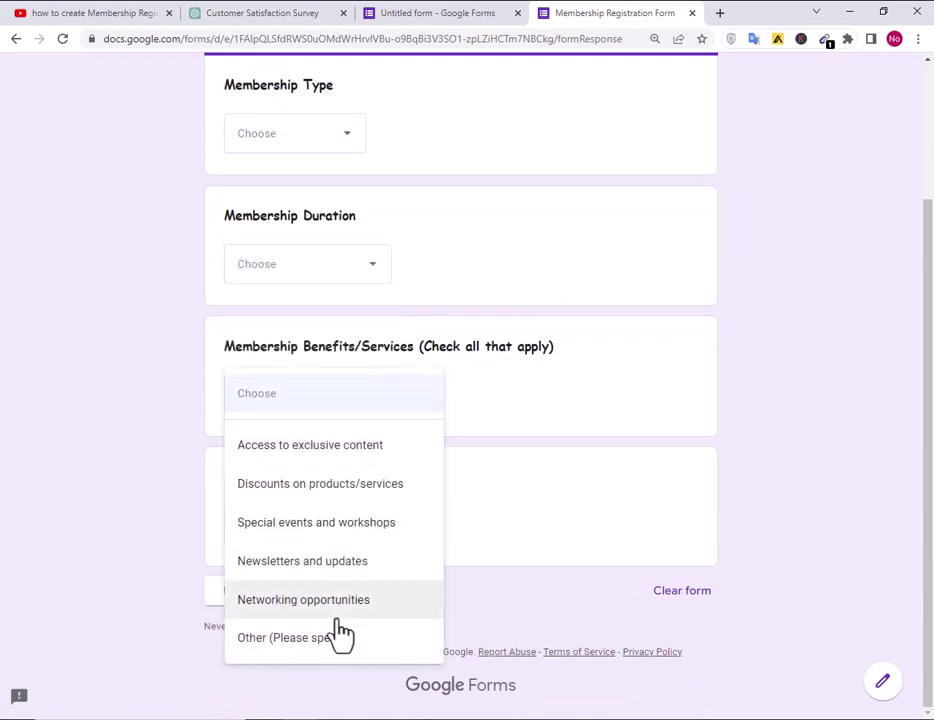
click(540, 458)
Answer Membership Fee with Credit Card, Benefits/Services with Discounts on products/services, Duration with Annual, and Type with Organization.
click(285, 541)
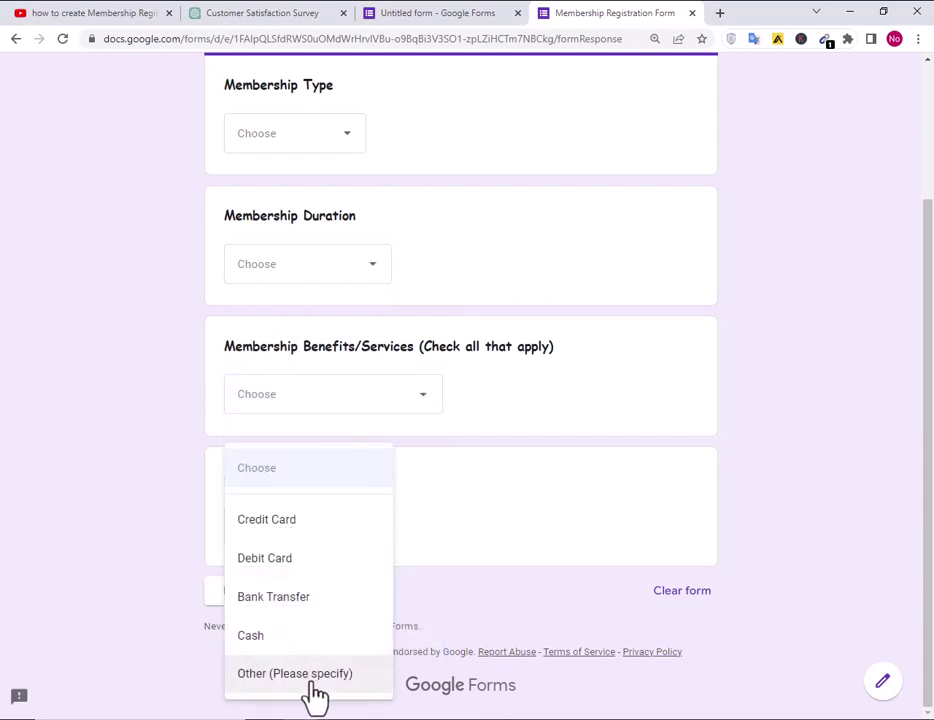
click(339, 519)
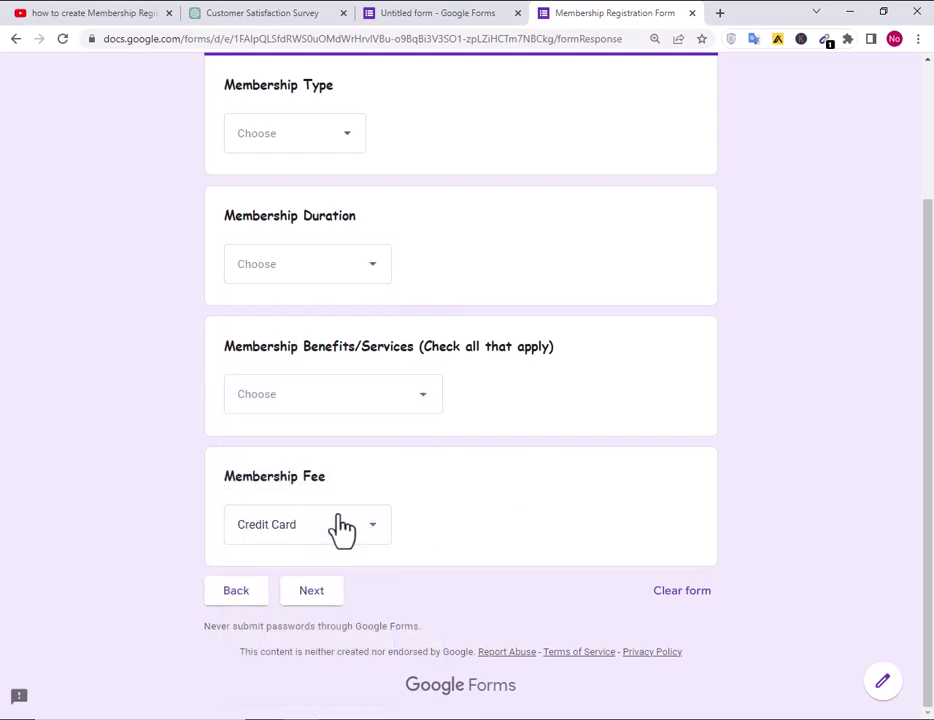
click(360, 396)
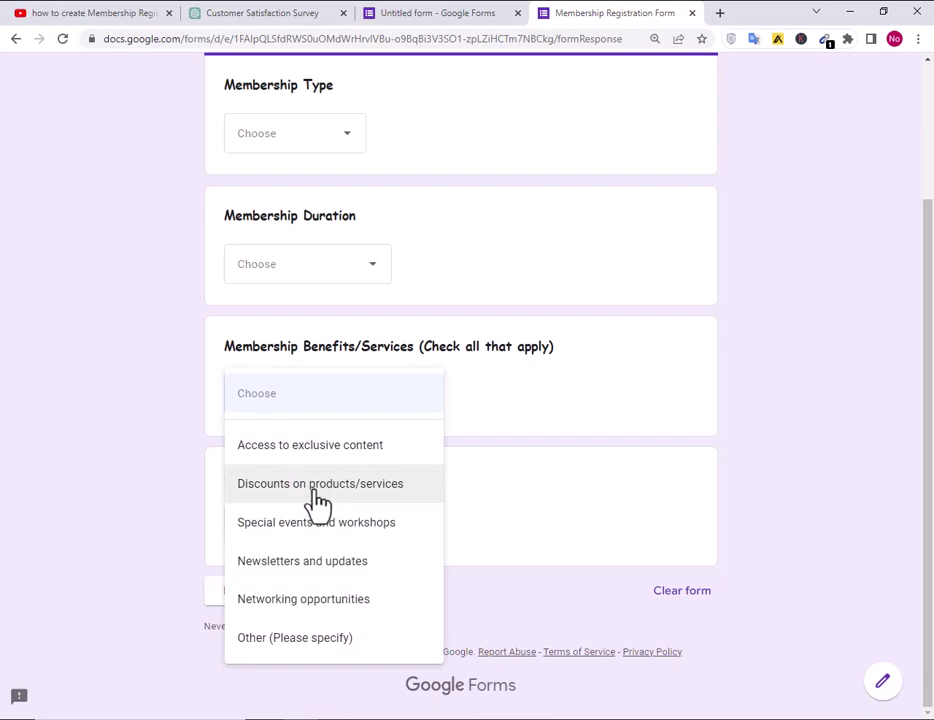
click(316, 490)
click(272, 265)
click(303, 345)
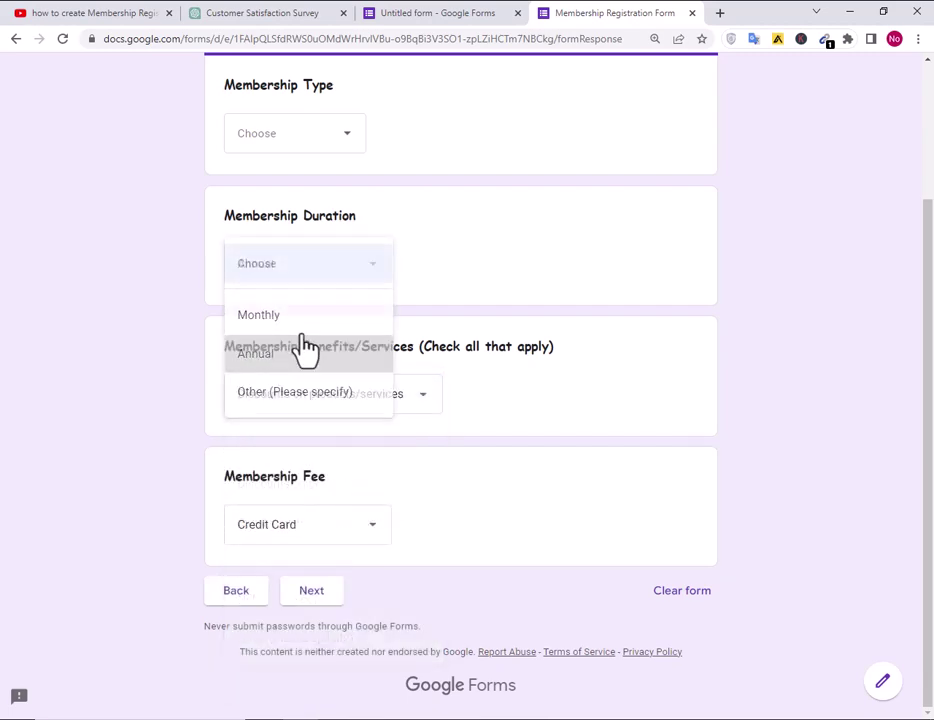
scroll(318, 338, up, 3)
click(313, 311)
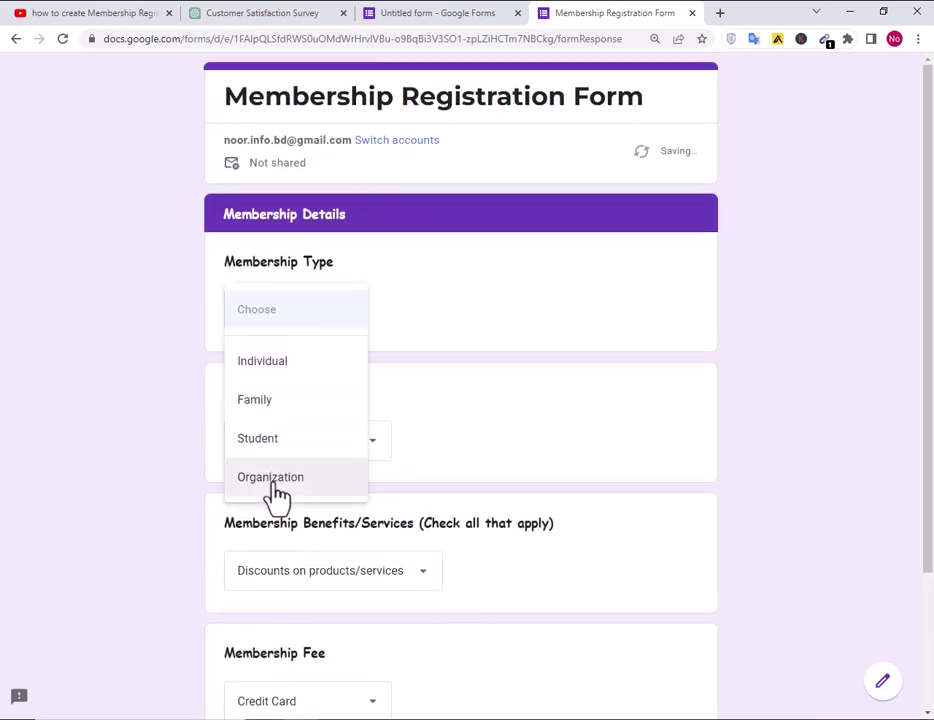
click(277, 497)
scroll(455, 378, down, 3)
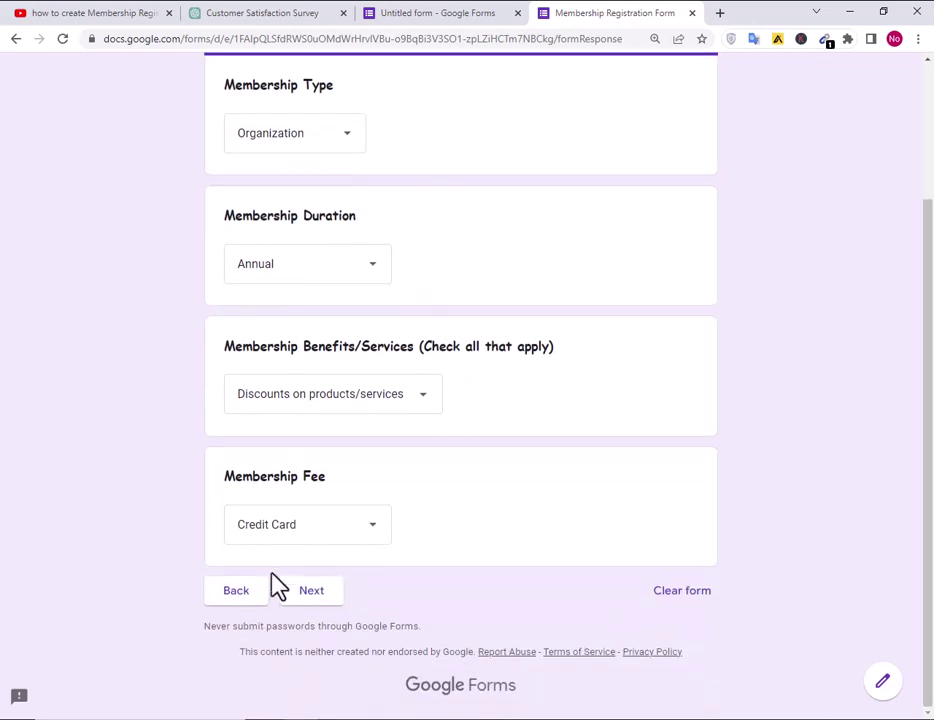
Continue to the card information section and set Expiration Date to 05/25/2023 and Date to 05/18/2023.
click(312, 592)
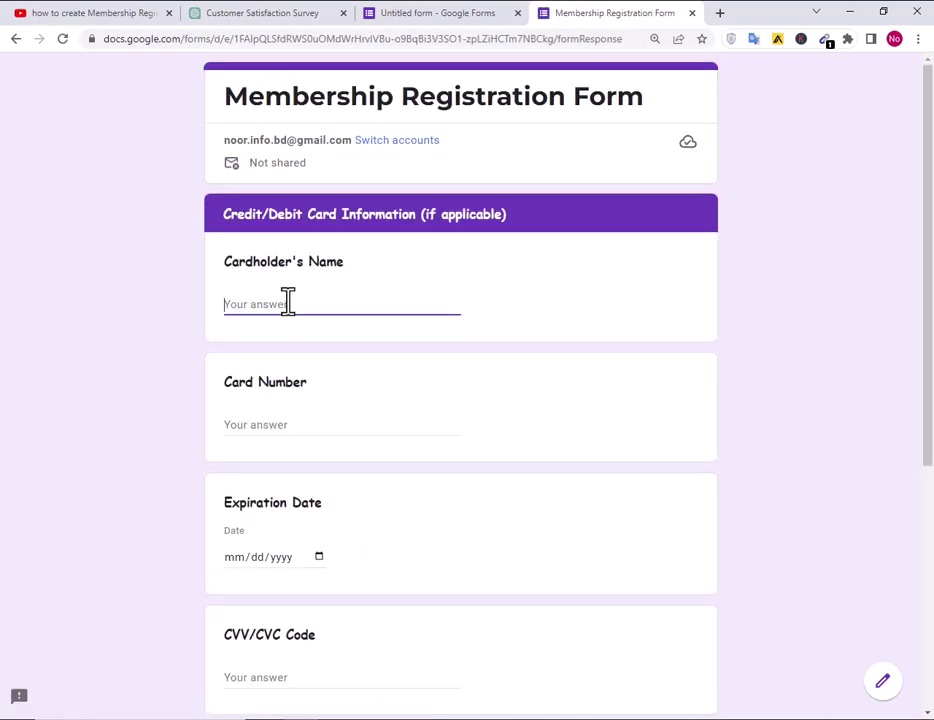
scroll(355, 437, down, 4)
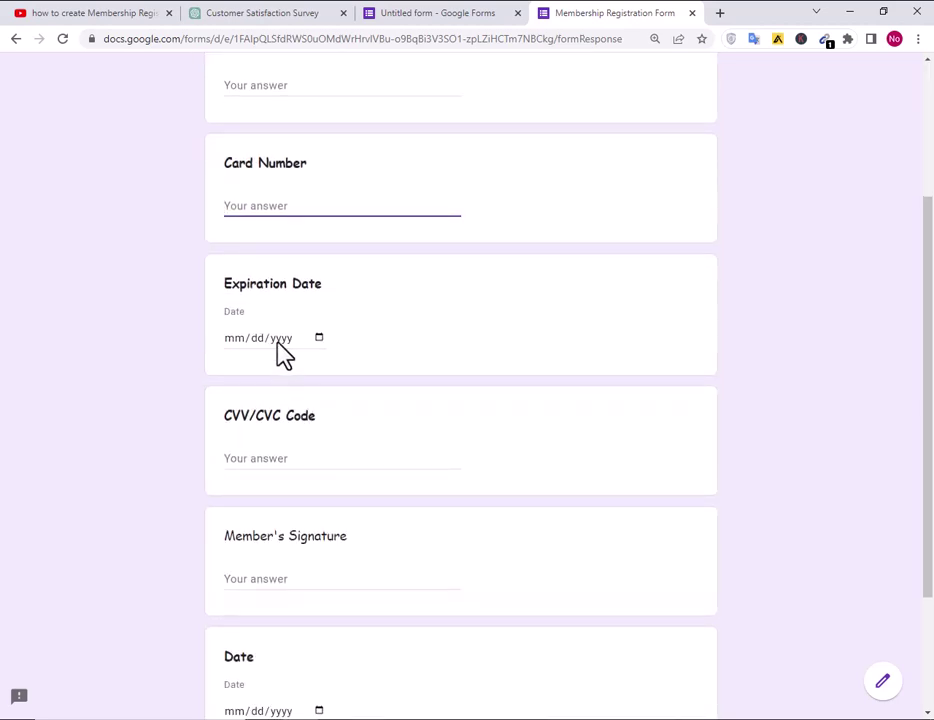
click(306, 342)
click(319, 338)
click(334, 485)
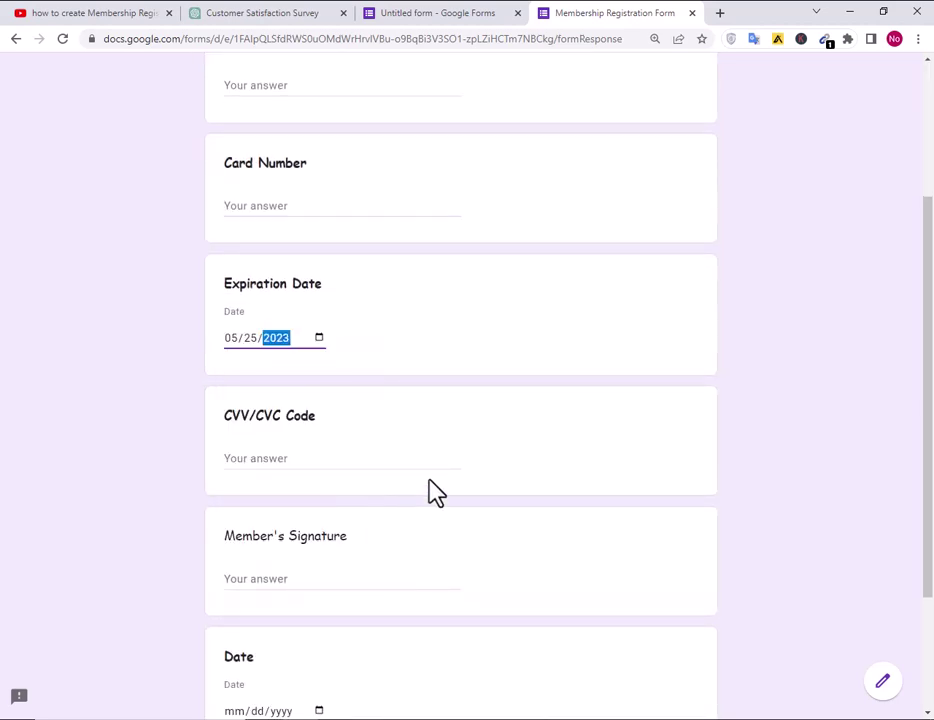
scroll(400, 450, down, 2)
click(284, 316)
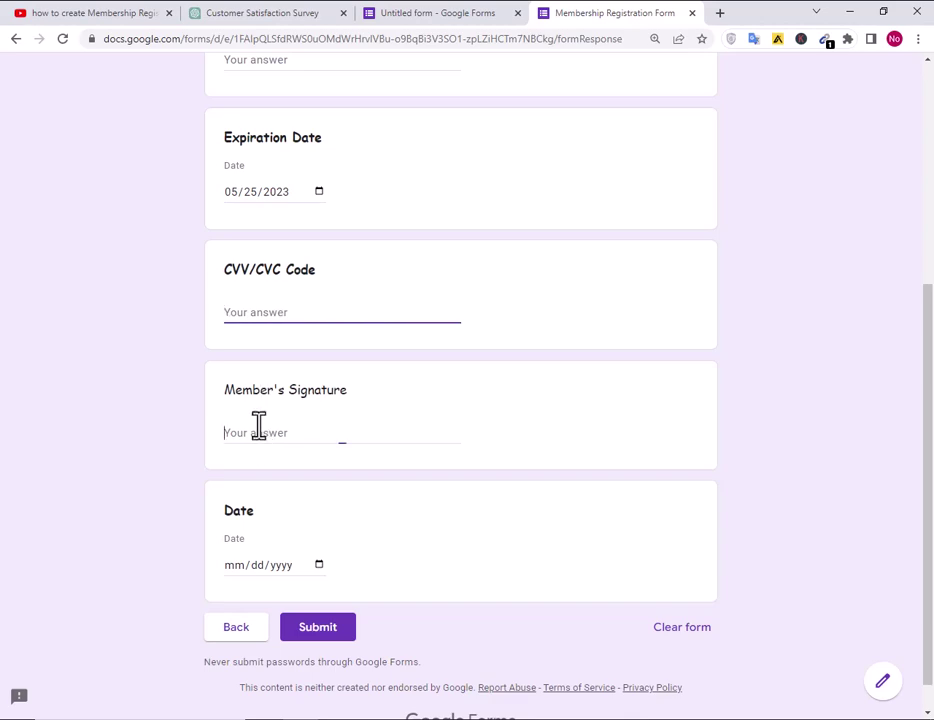
click(319, 565)
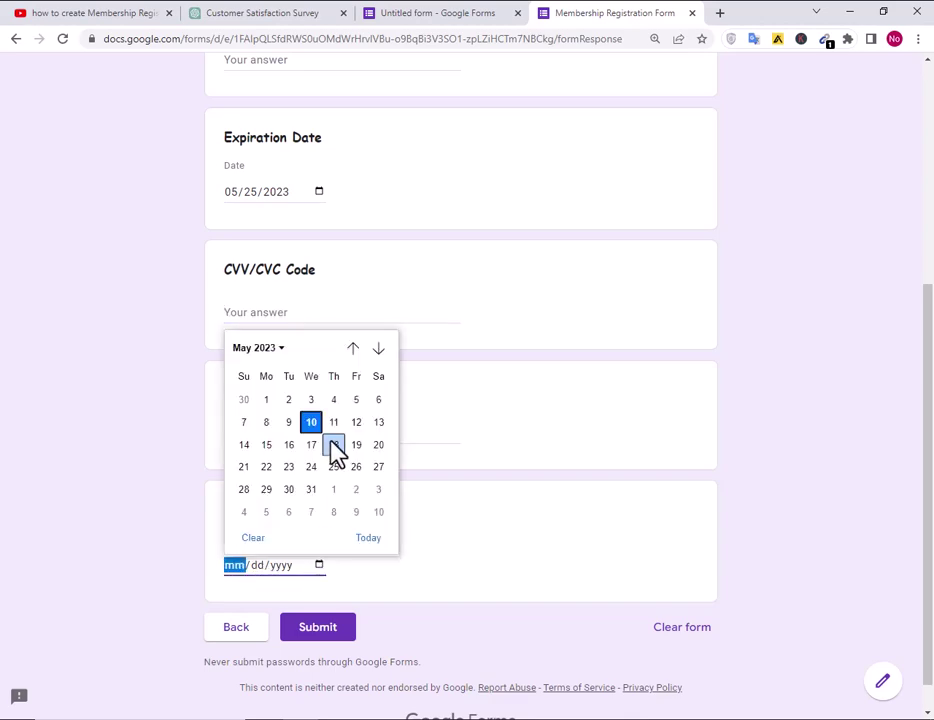
click(334, 444)
Return to the first section of the previewed form and set Gender to Male.
click(256, 632)
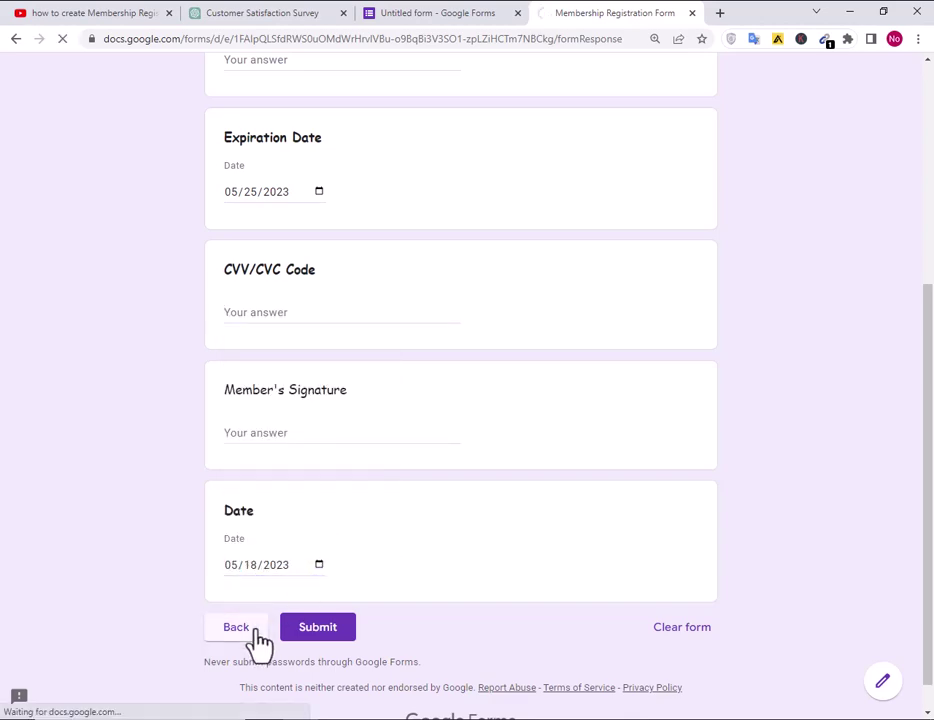
scroll(288, 607, down, 3)
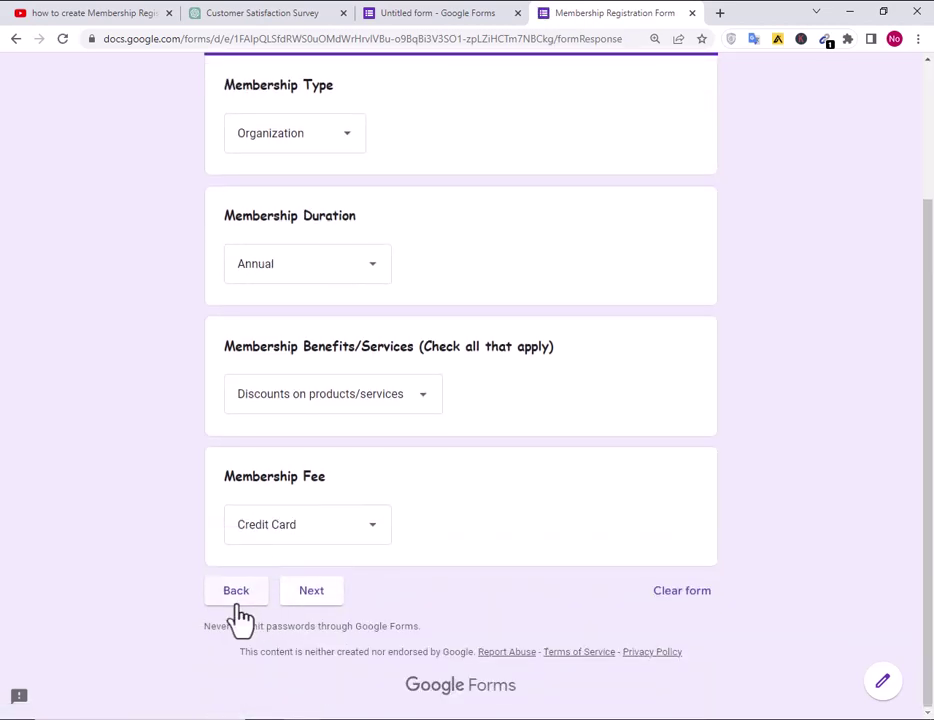
click(236, 600)
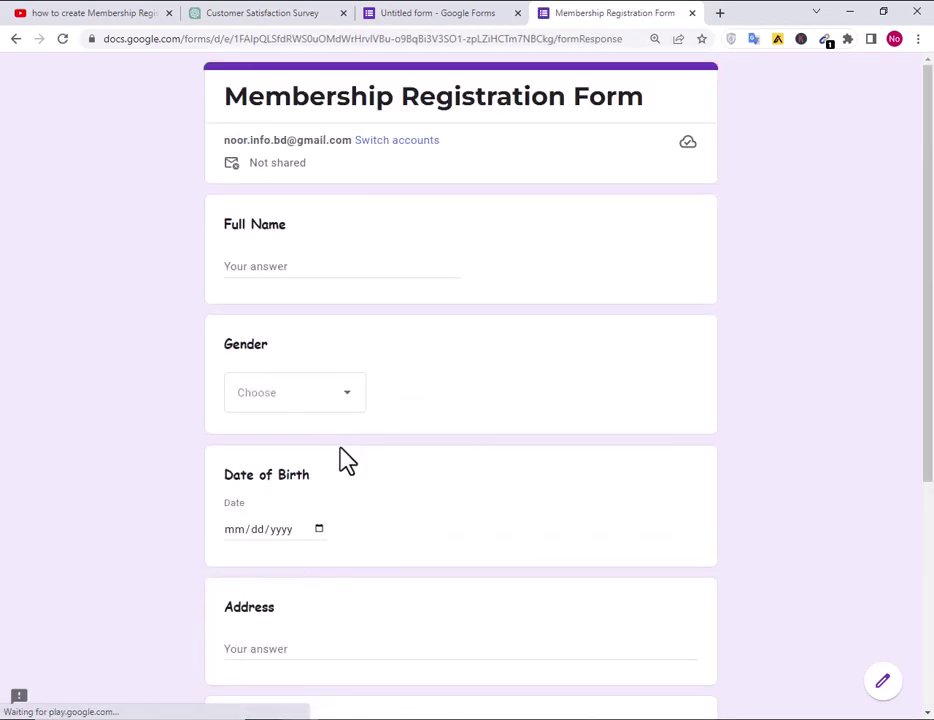
click(299, 400)
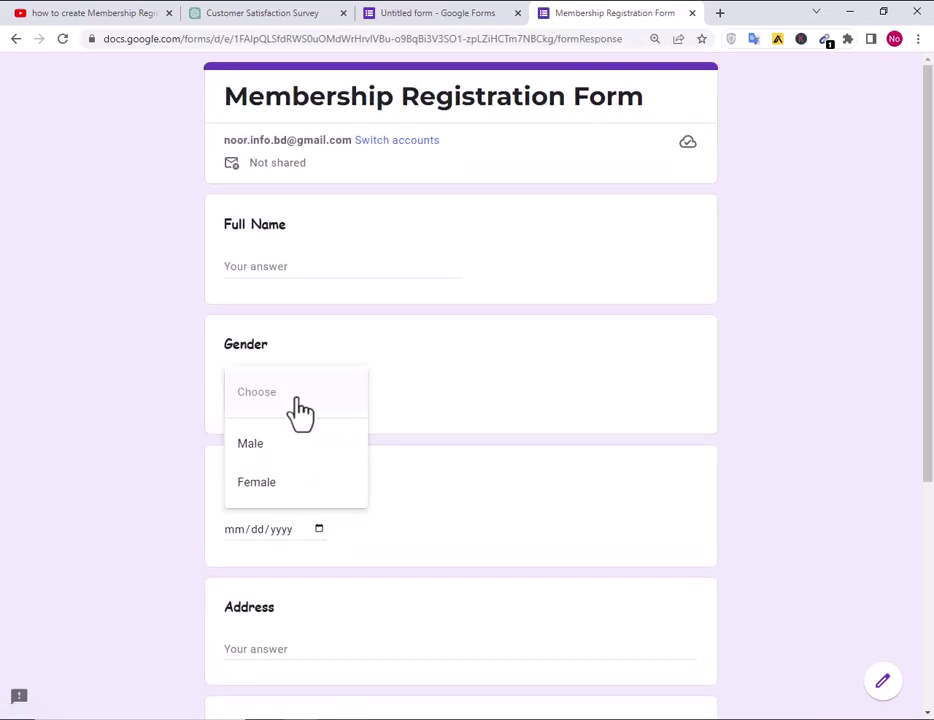
click(287, 447)
Check the Address, Contact Number and Email Address answer fields in the preview's first section.
scroll(340, 488, down, 2)
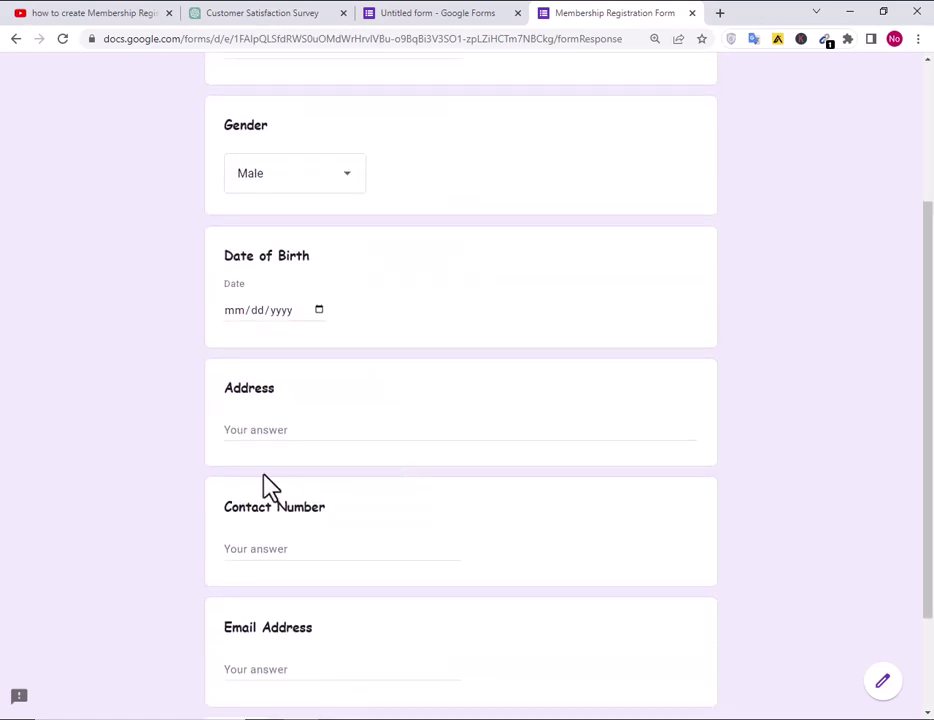
click(266, 434)
scroll(354, 471, down, 2)
click(286, 407)
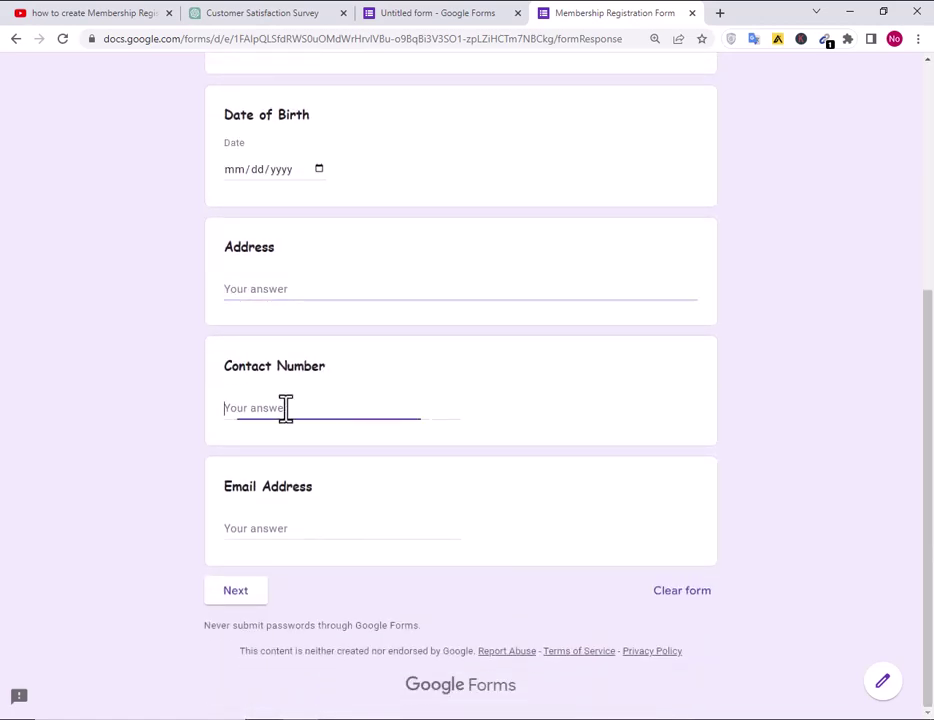
click(290, 524)
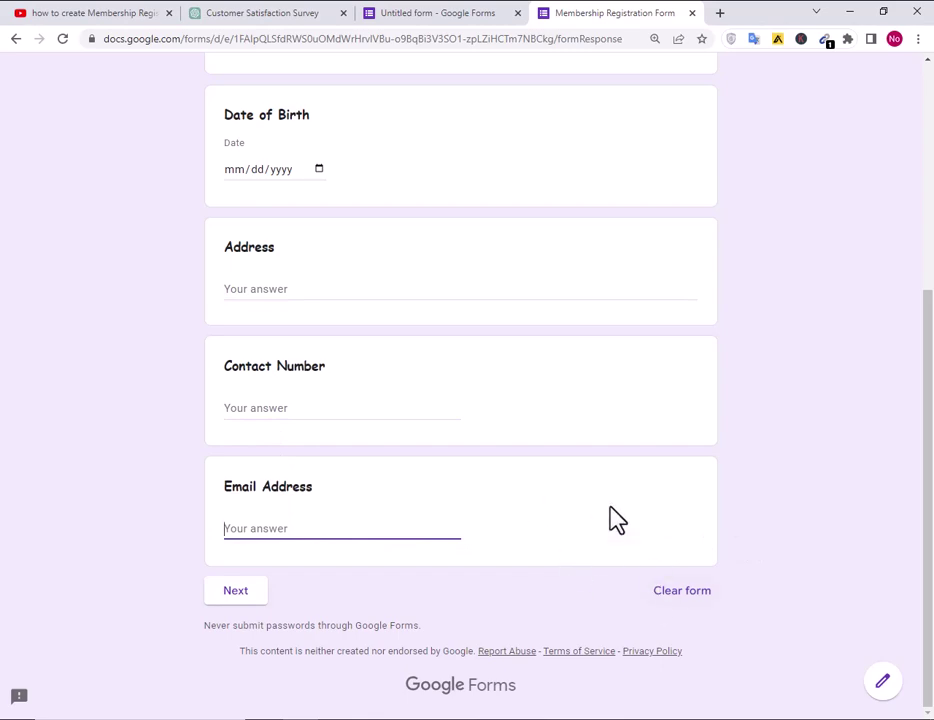
scroll(473, 411, up, 5)
Switch back to the form editor and review the form's sections.
click(415, 14)
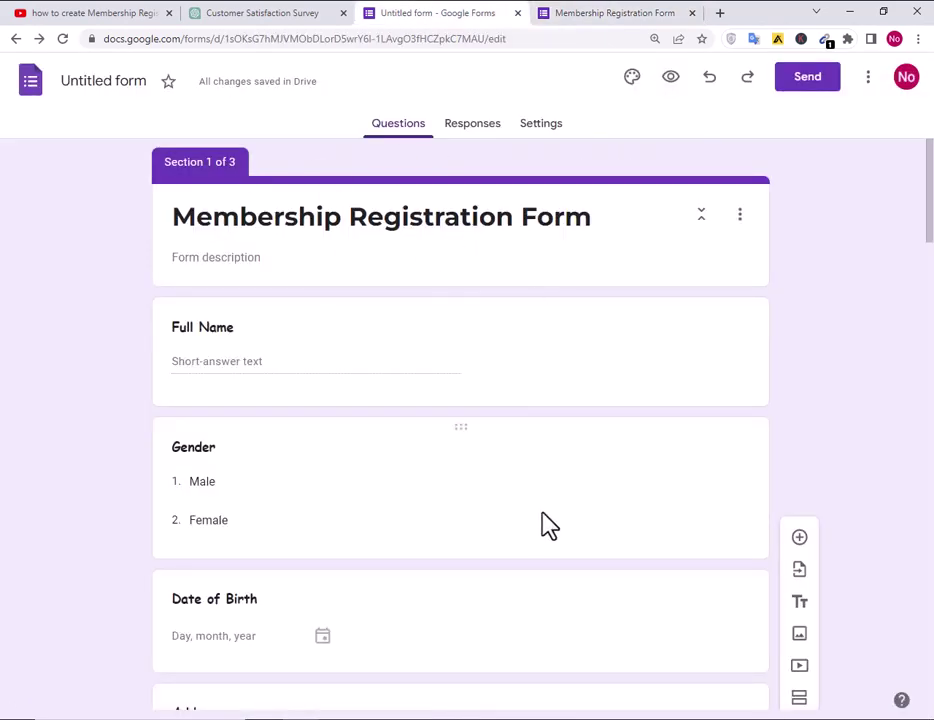
scroll(549, 524, down, 7)
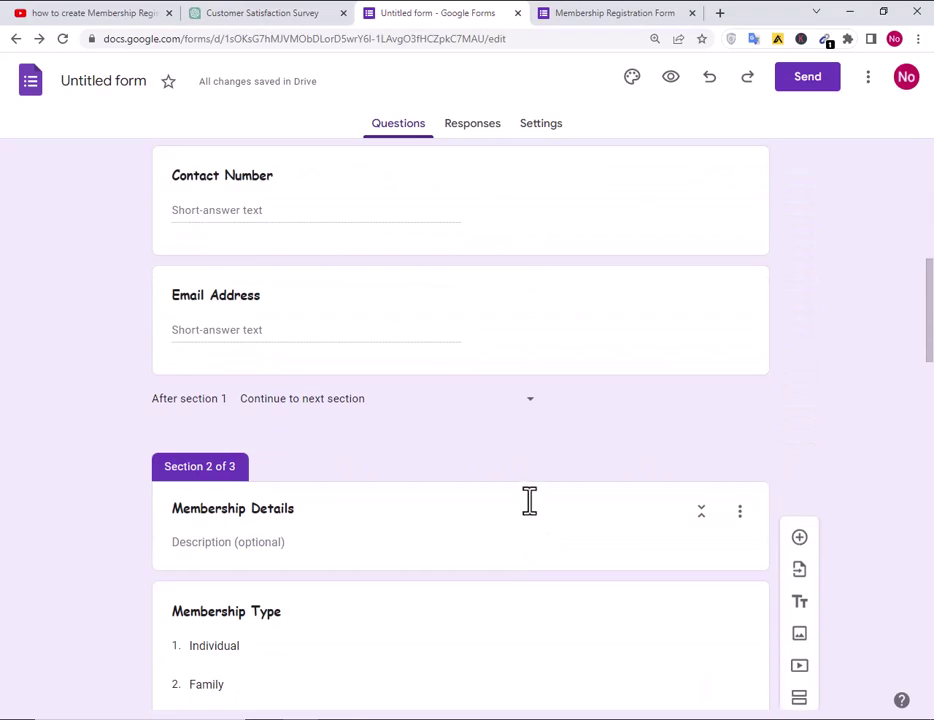